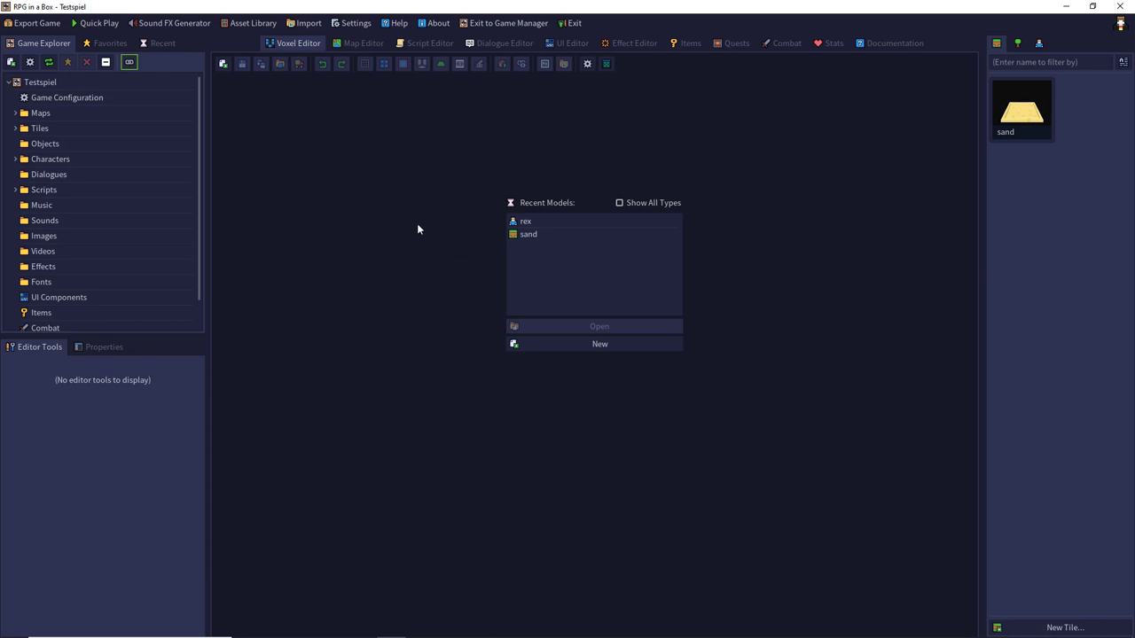
- Open the rex character model from the Characters folder for editing in the Voxel Editor
left_click(530, 225)
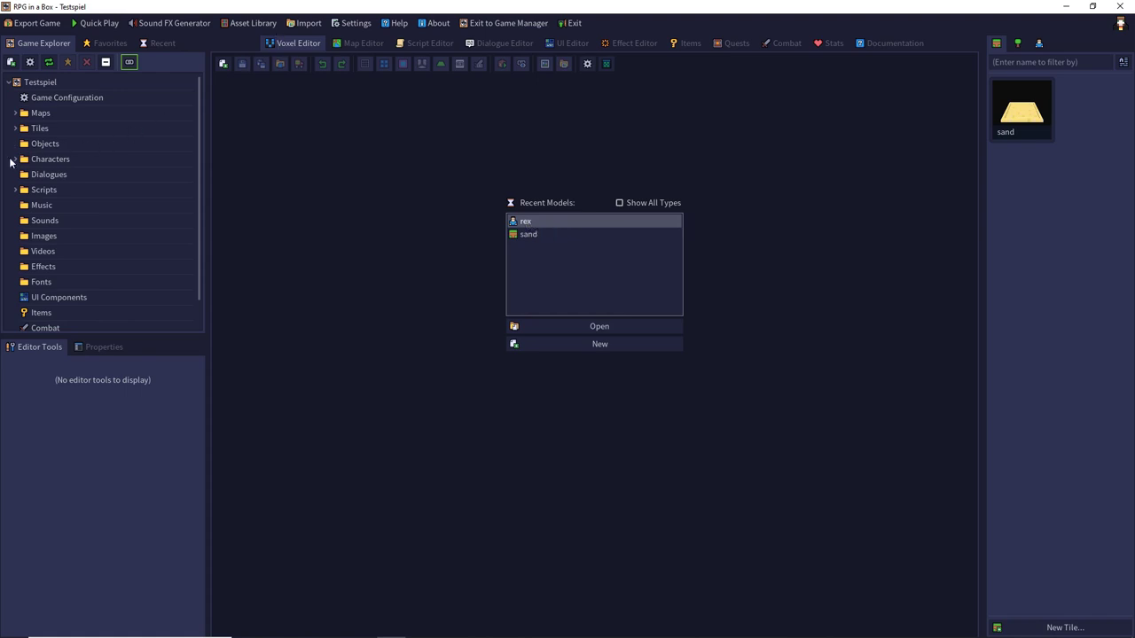
left_click(14, 160)
left_click(42, 178)
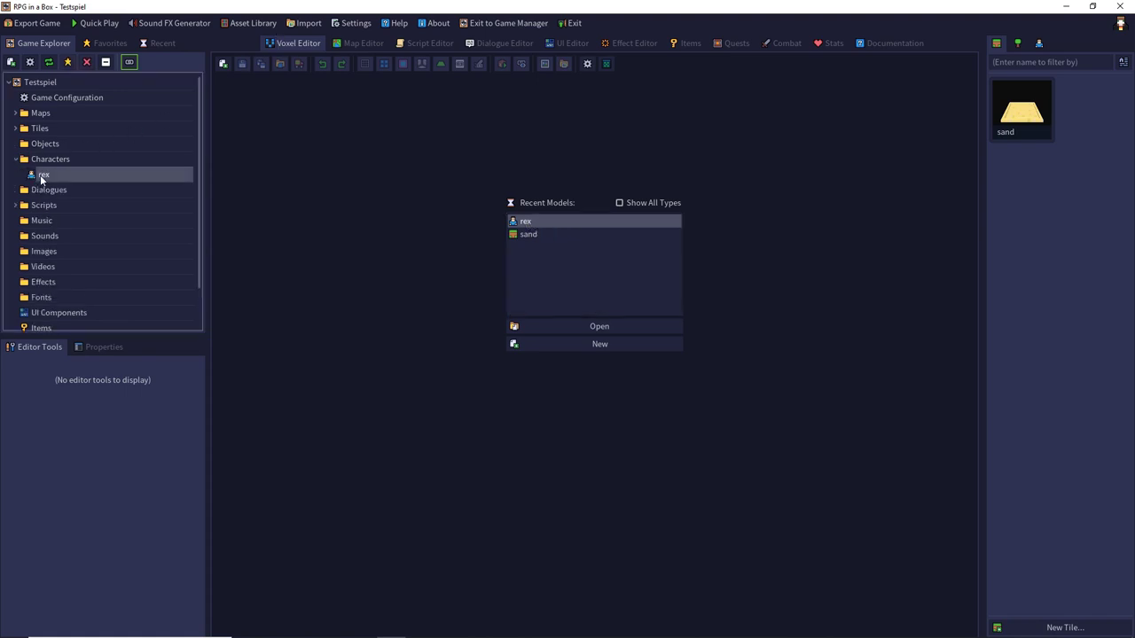
double_click(41, 176)
right_click_drag(317, 284, 448, 282)
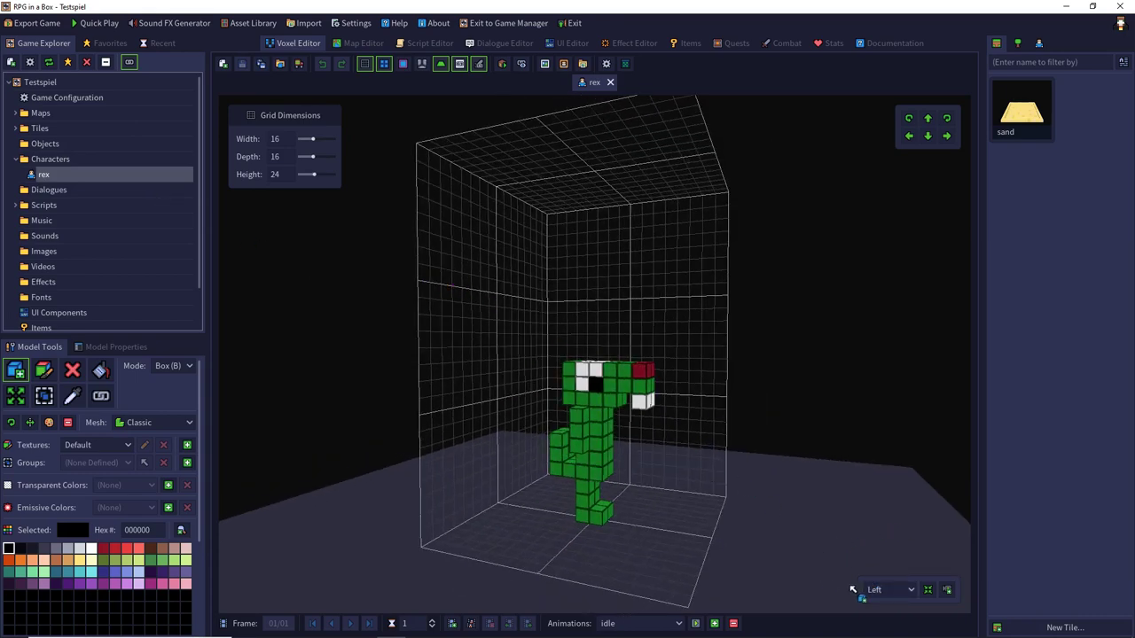
- View the rex model from the Bottom and Front camera positions and show the list of character assets
left_click(882, 589)
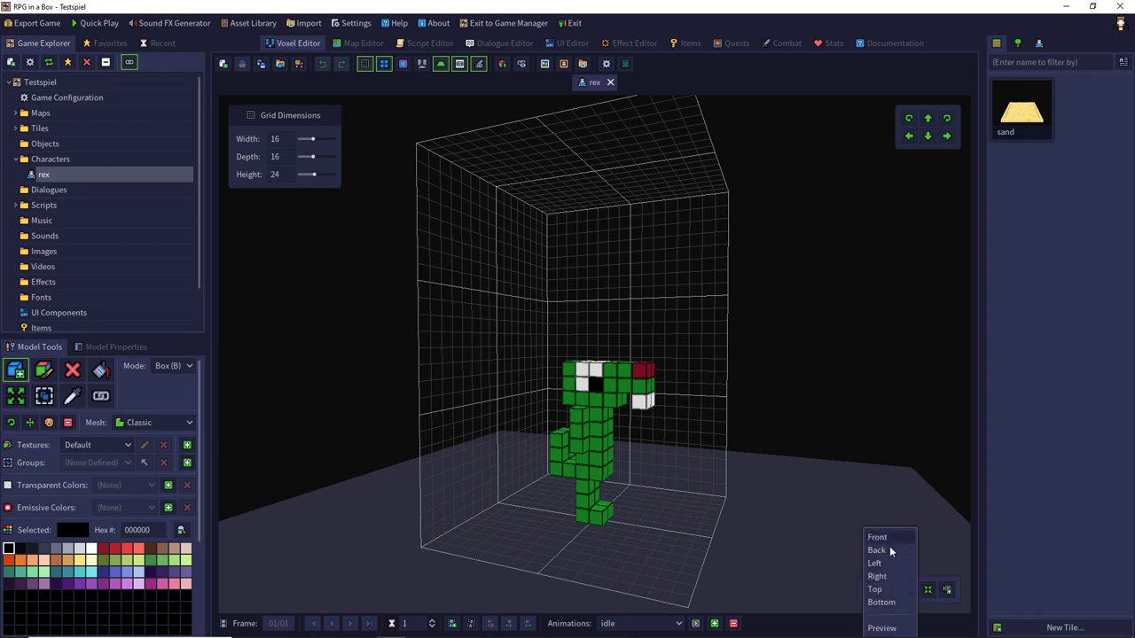
left_click(882, 603)
left_click(886, 594)
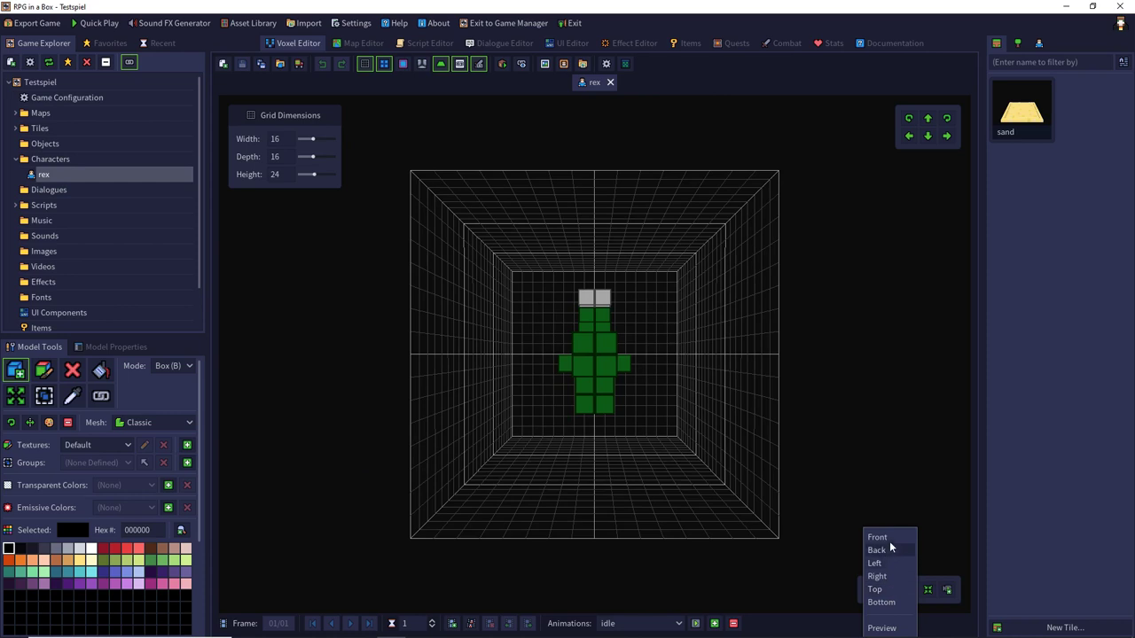
left_click(880, 537)
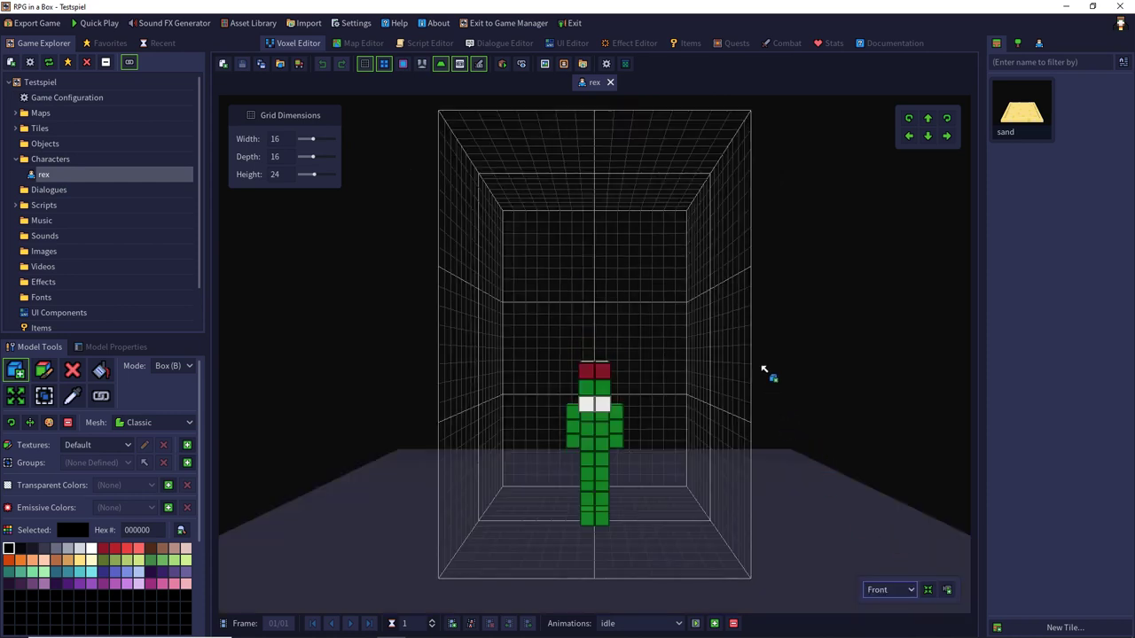
left_click(1039, 45)
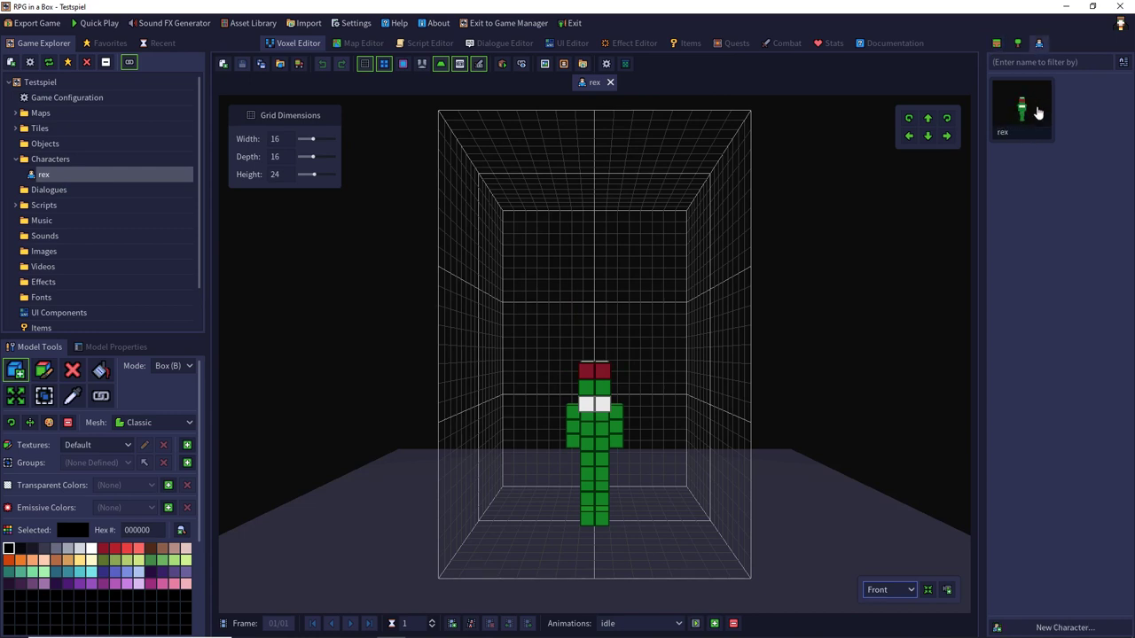
left_click_drag(1038, 112, 846, 192)
- Save an angled view of rex's face and side as a camera position named Portrait
middle_click_drag(753, 253, 860, 299)
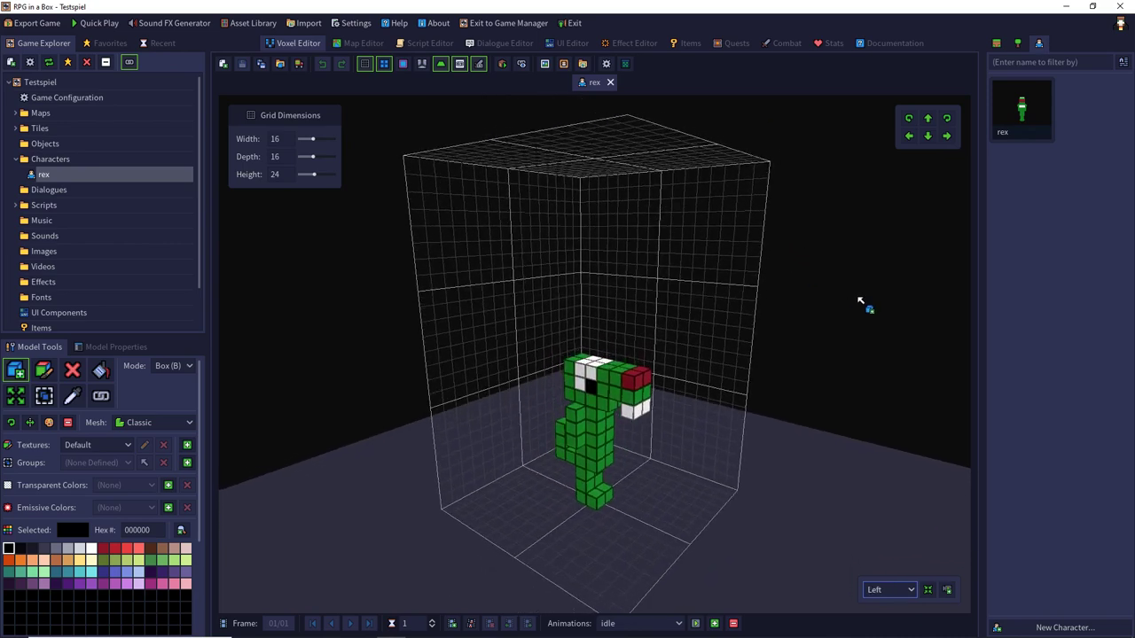
left_click(902, 591)
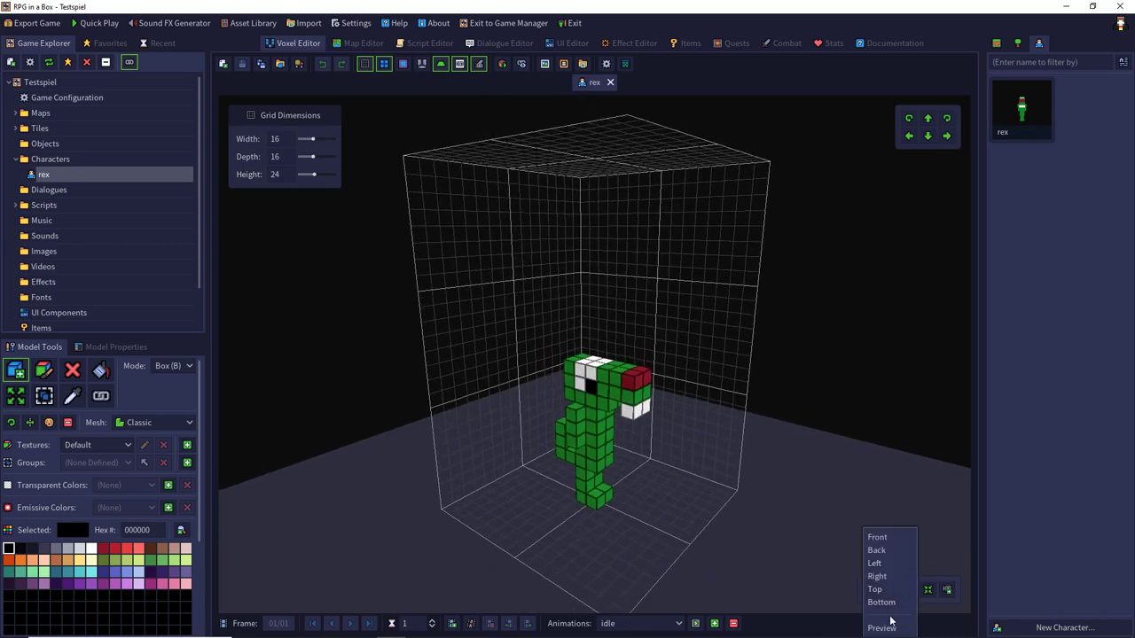
left_click(949, 507)
left_click(947, 590)
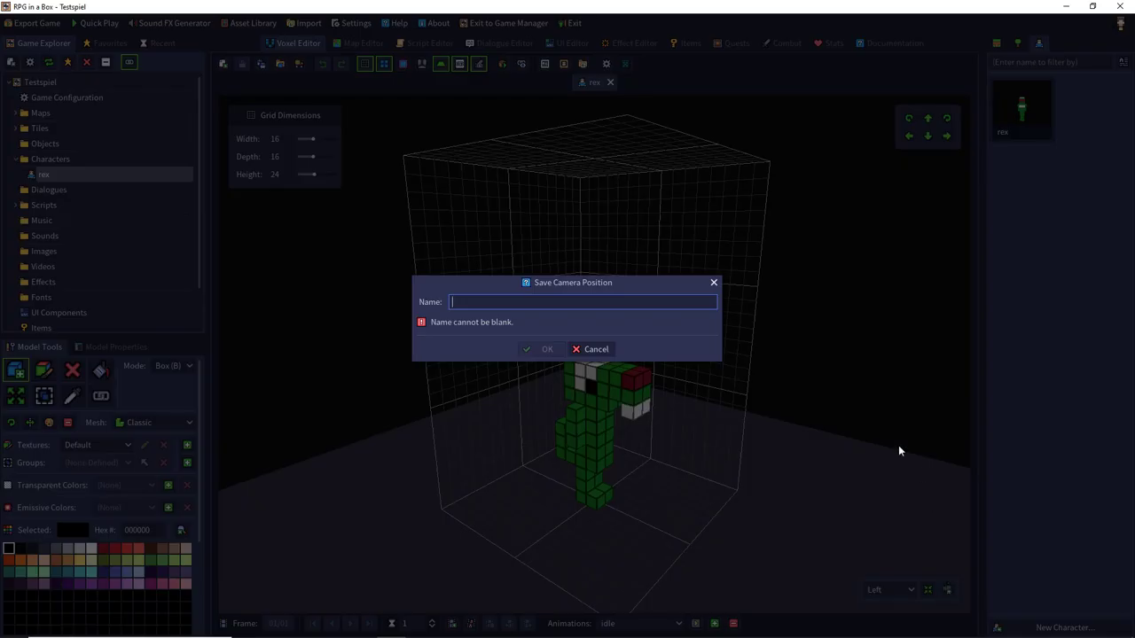
type("Portrait")
key("Return")
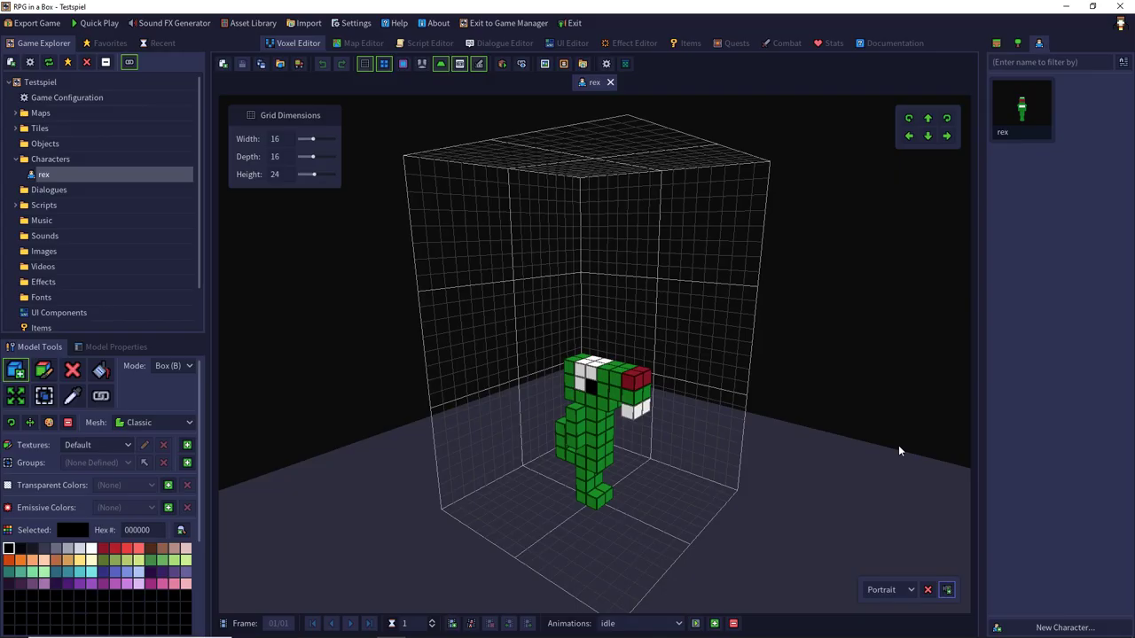
- Regenerate the rex character's thumbnail from the Portrait camera view
left_click(563, 65)
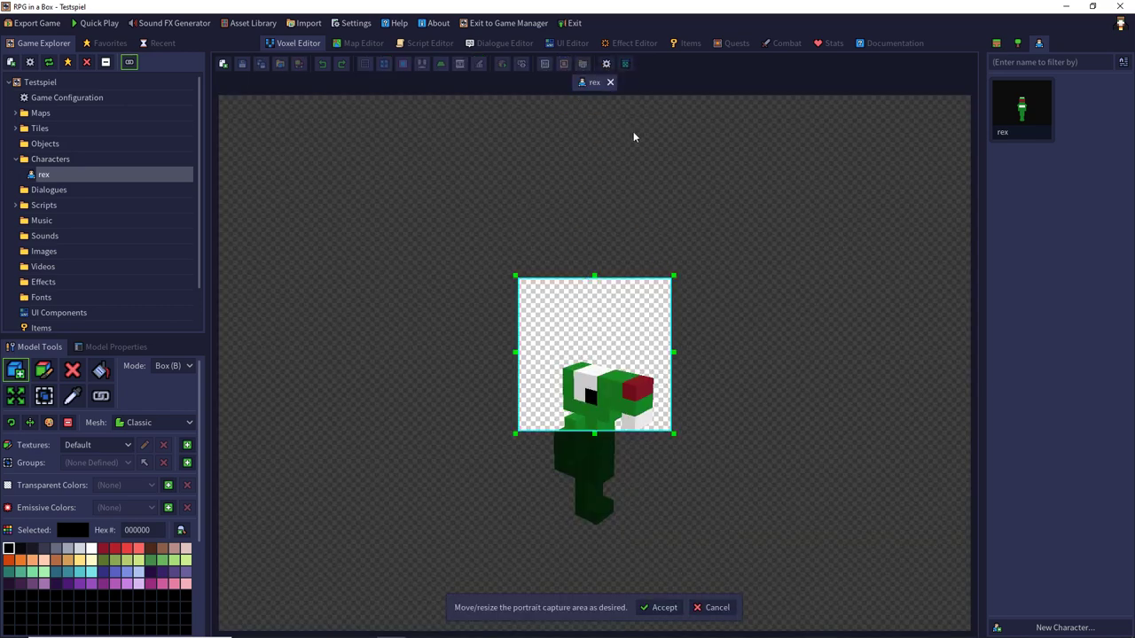
left_click(710, 608)
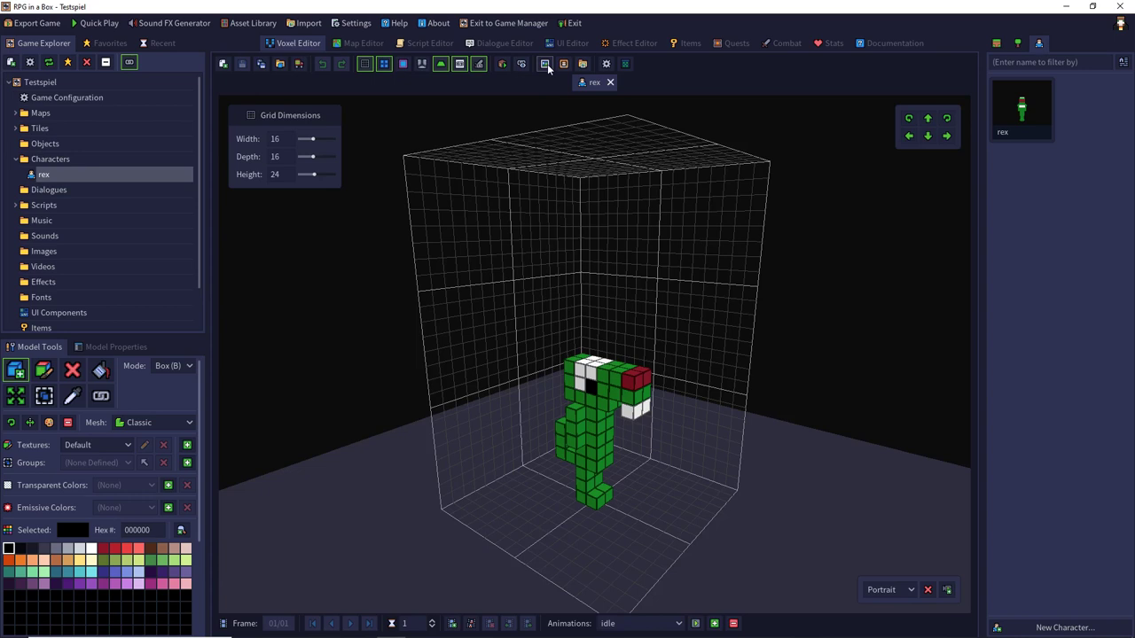
left_click(545, 66)
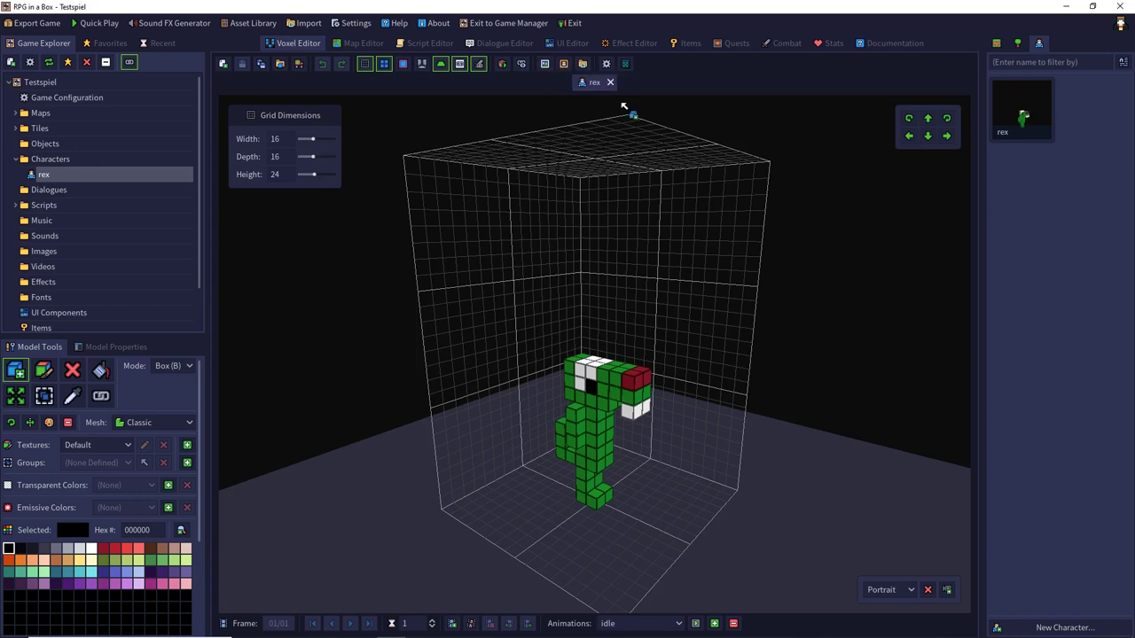
left_click(1024, 122)
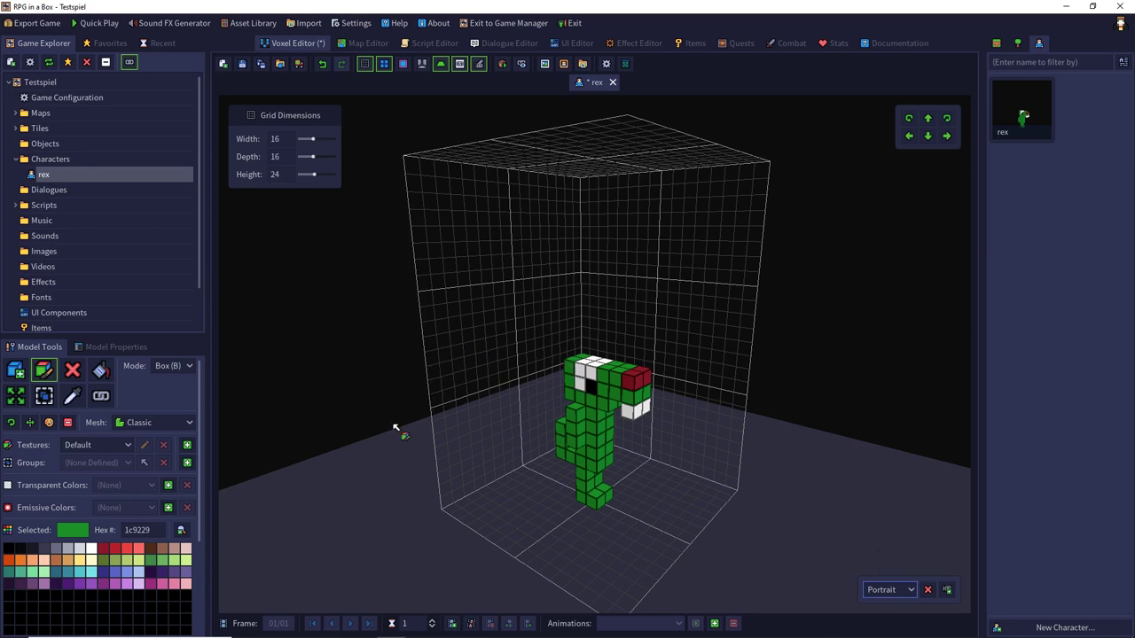
- Duplicate the first frame and paint the white voxels above rex's eyes green (1c9229) in the copy
left_click(471, 625)
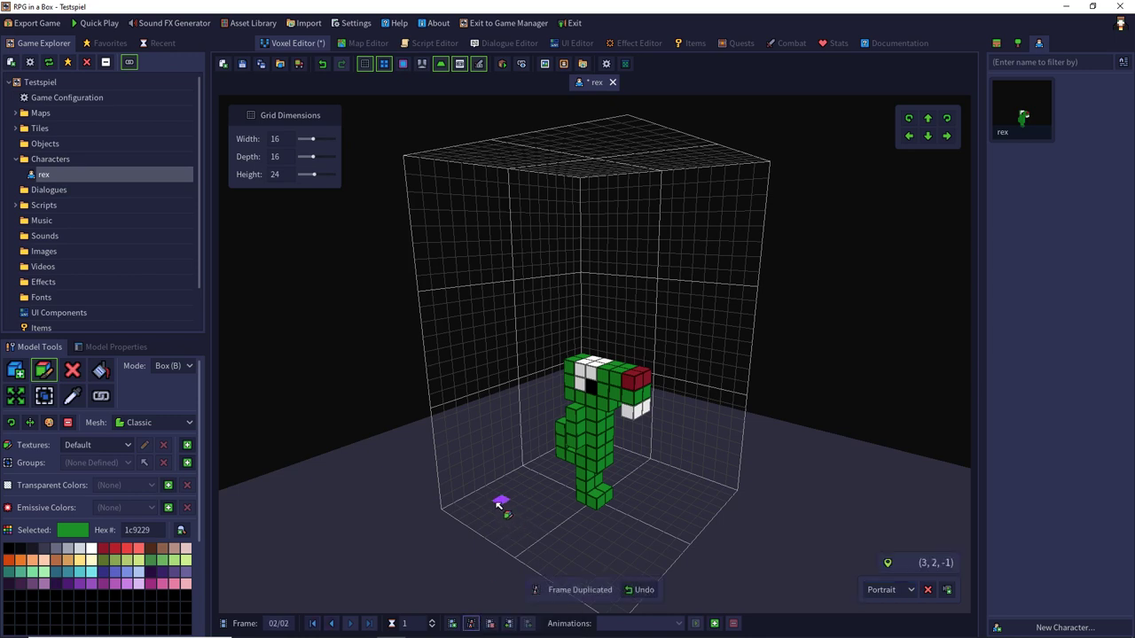
left_click(72, 395)
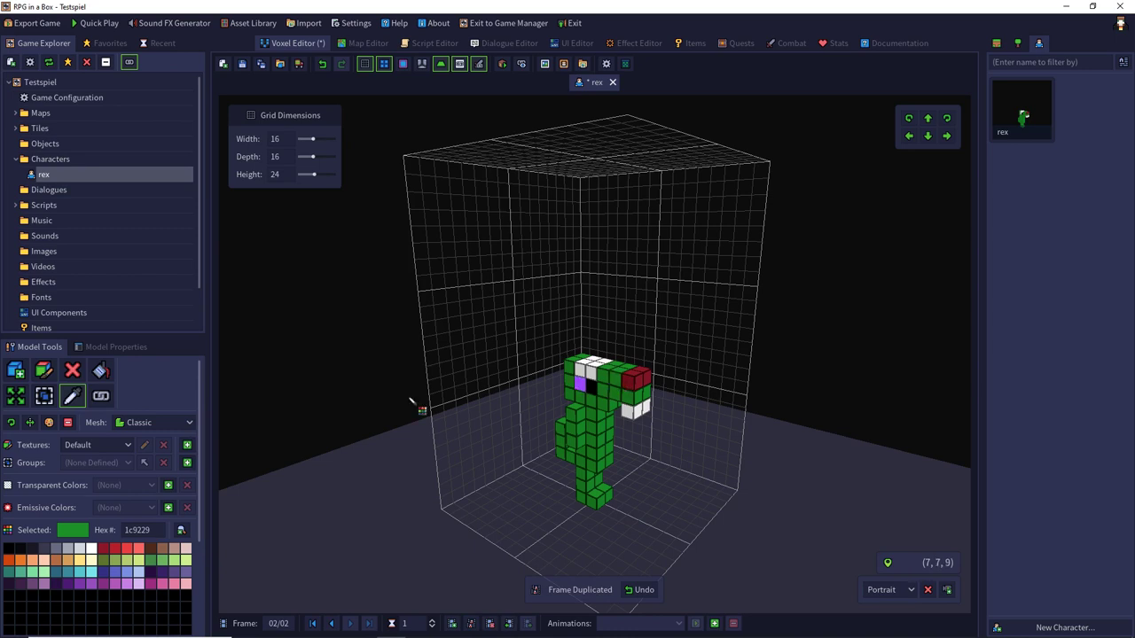
left_click(45, 369)
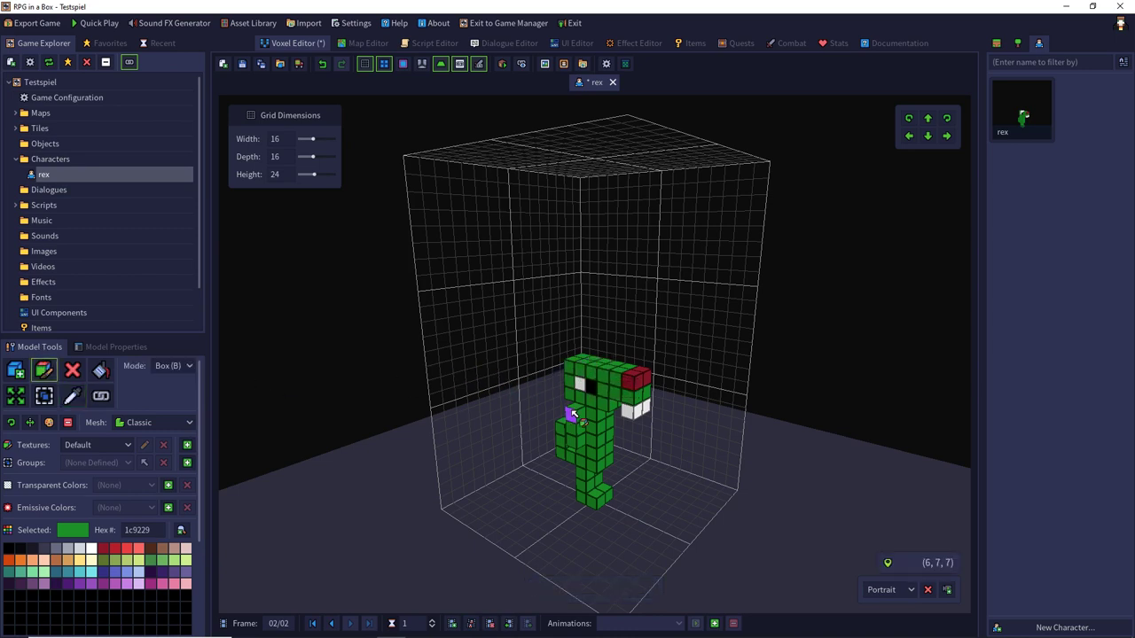
- Duplicate the second frame and paint the remaining black and white eye voxels green on both sides of the head
left_click(471, 624)
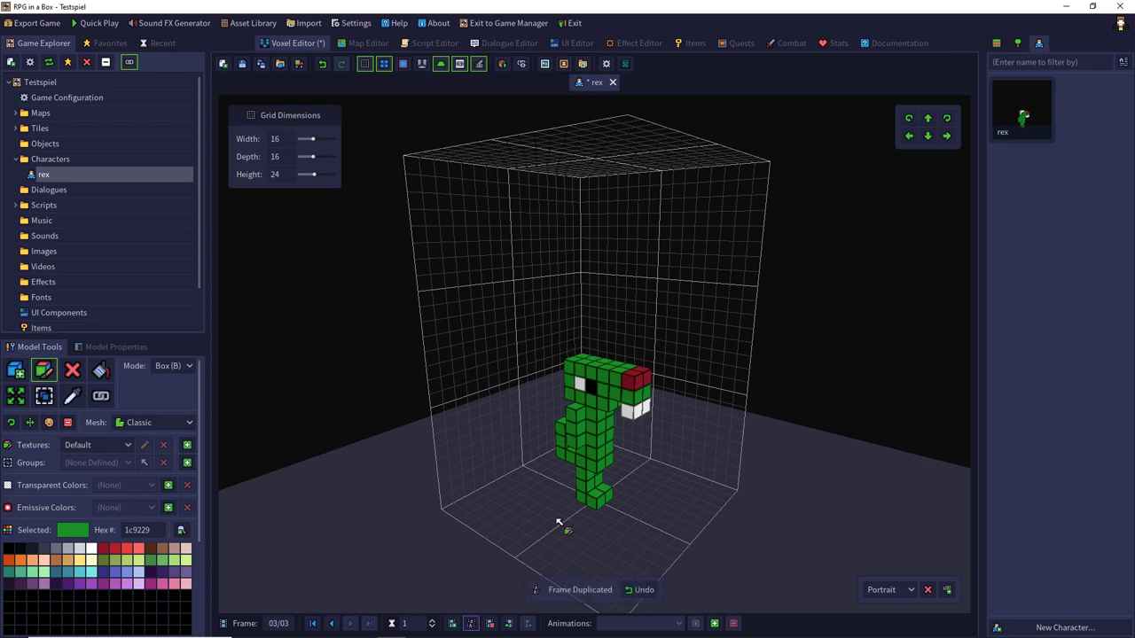
left_click_drag(589, 383, 579, 382)
middle_click_drag(613, 351, 458, 316)
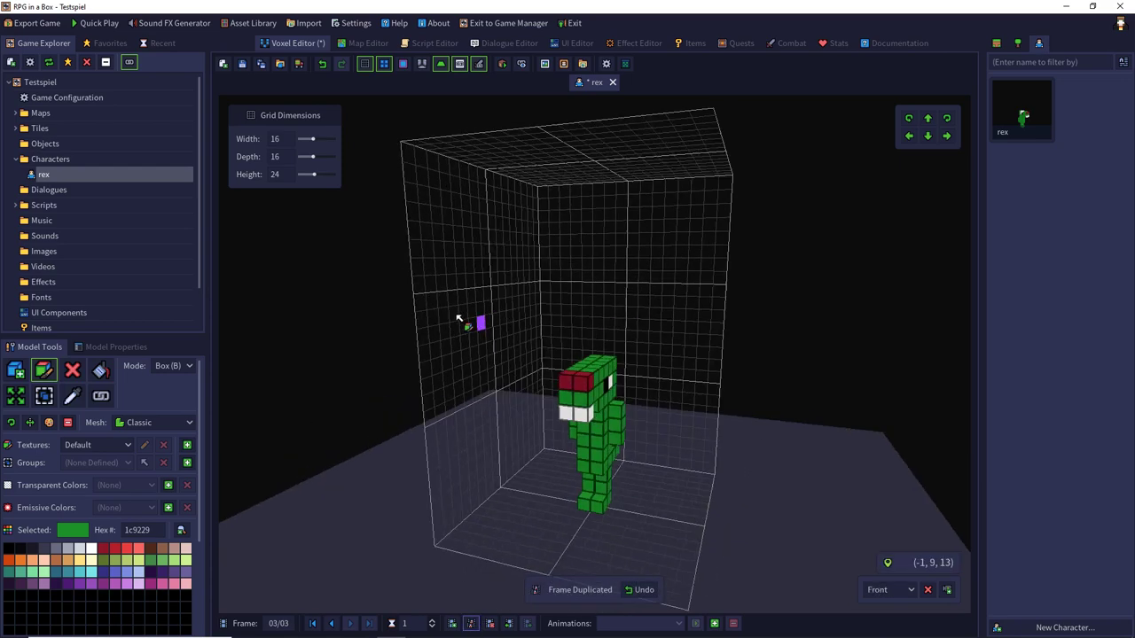
left_click_drag(607, 383, 596, 384)
mouse_move(564, 275)
middle_mouse_down()
mouse_move(671, 290)
mouse_move(818, 274)
middle_mouse_up()
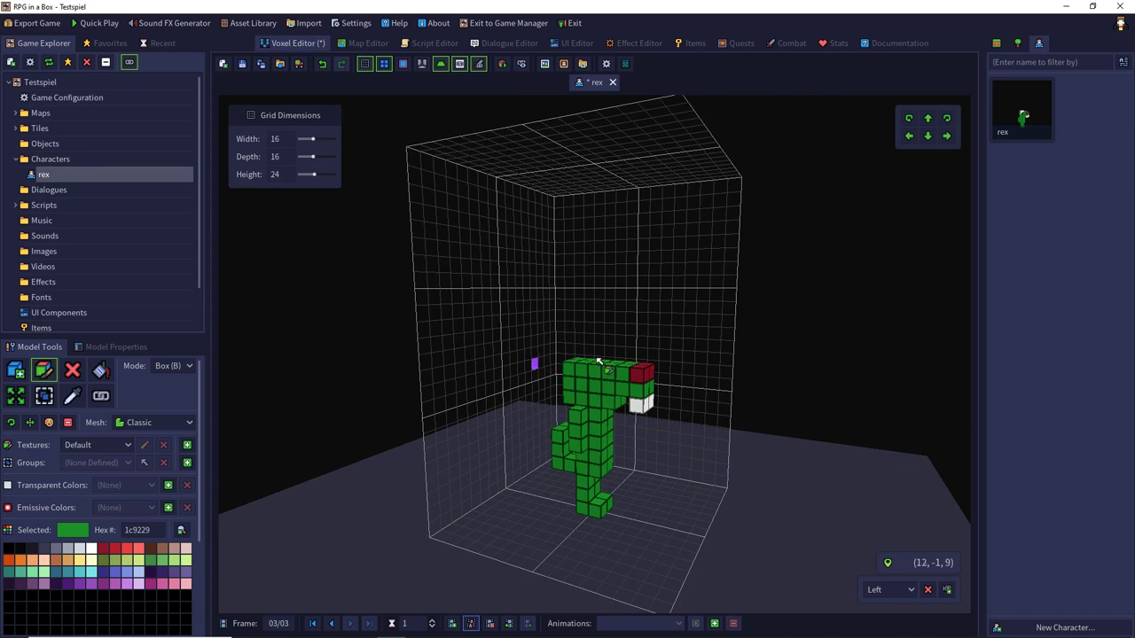
- Start a new animation and give it the predefined name idle
left_click(714, 625)
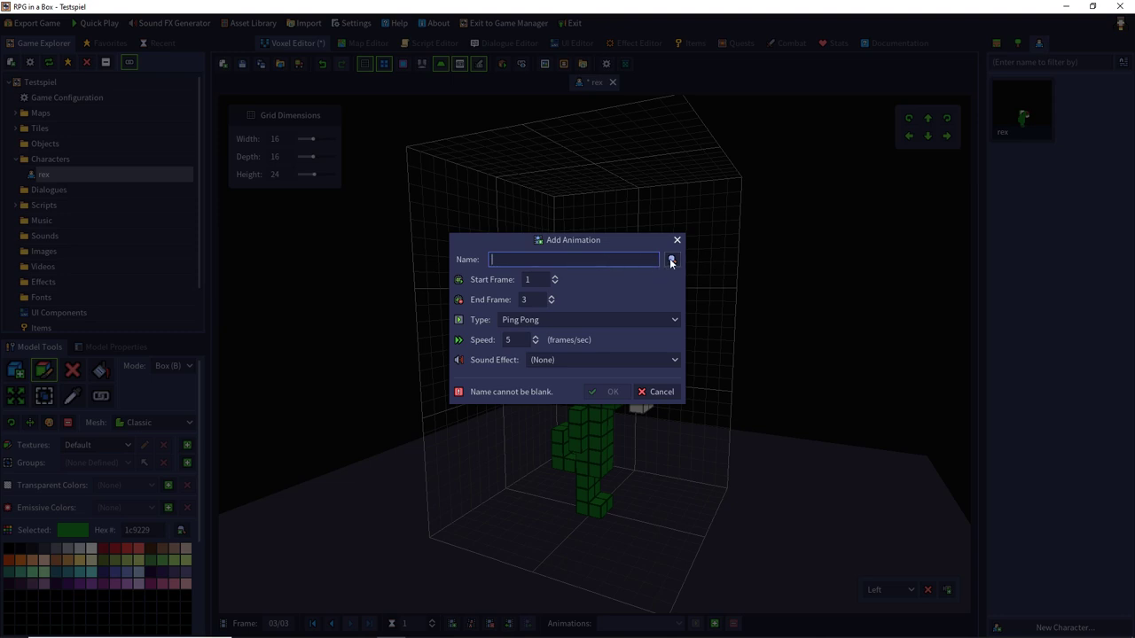
left_click(671, 260)
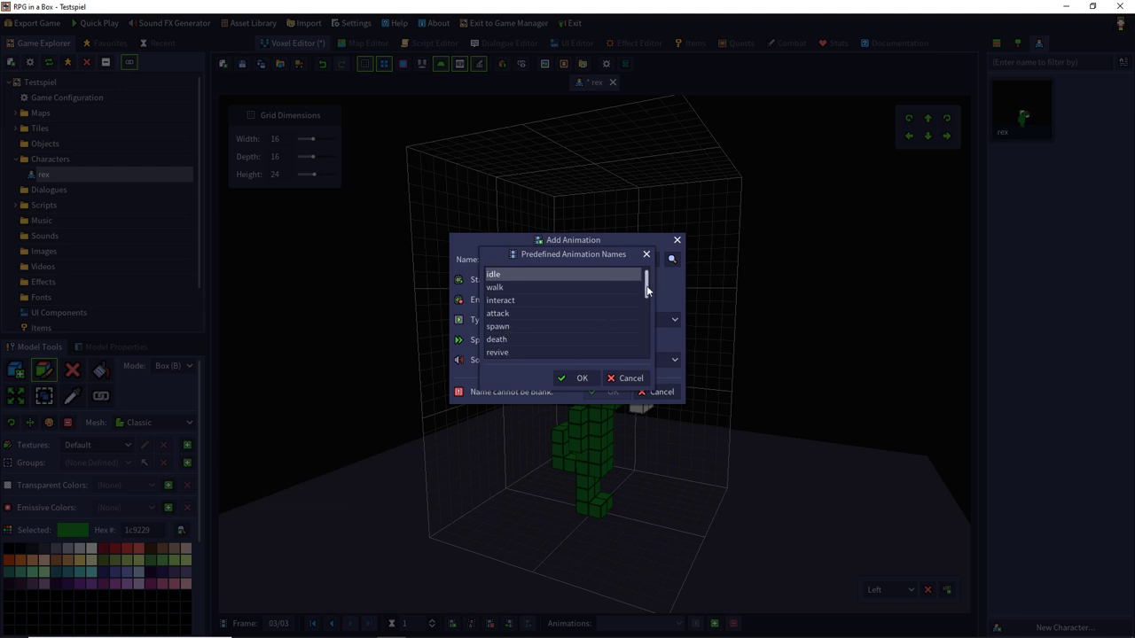
left_click_drag(646, 284, 647, 319)
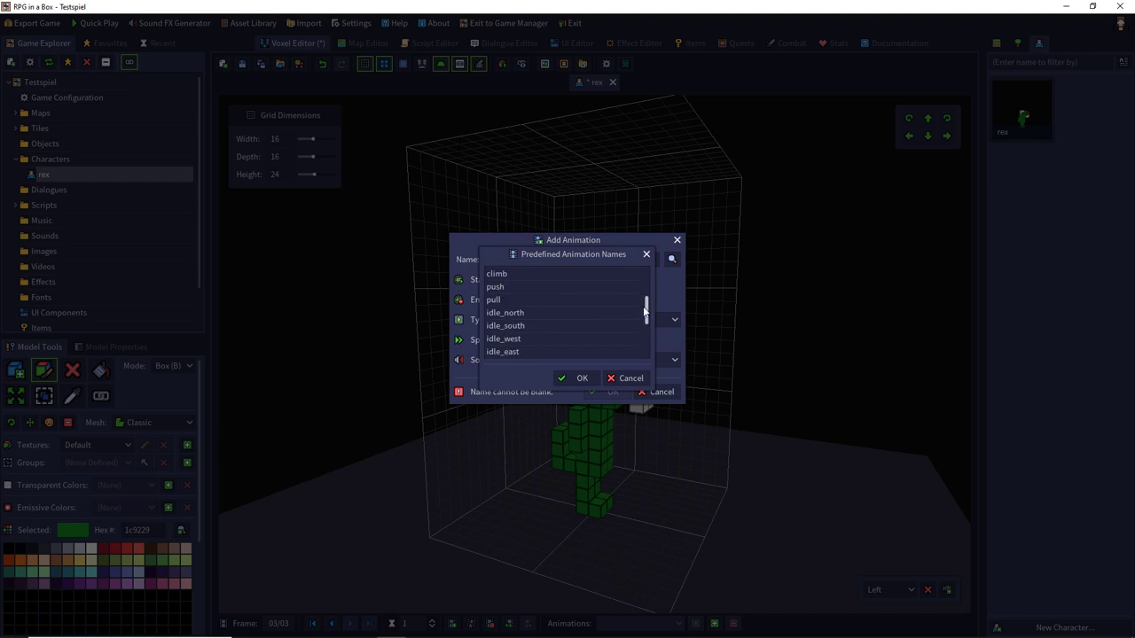
left_click_drag(647, 306, 652, 275)
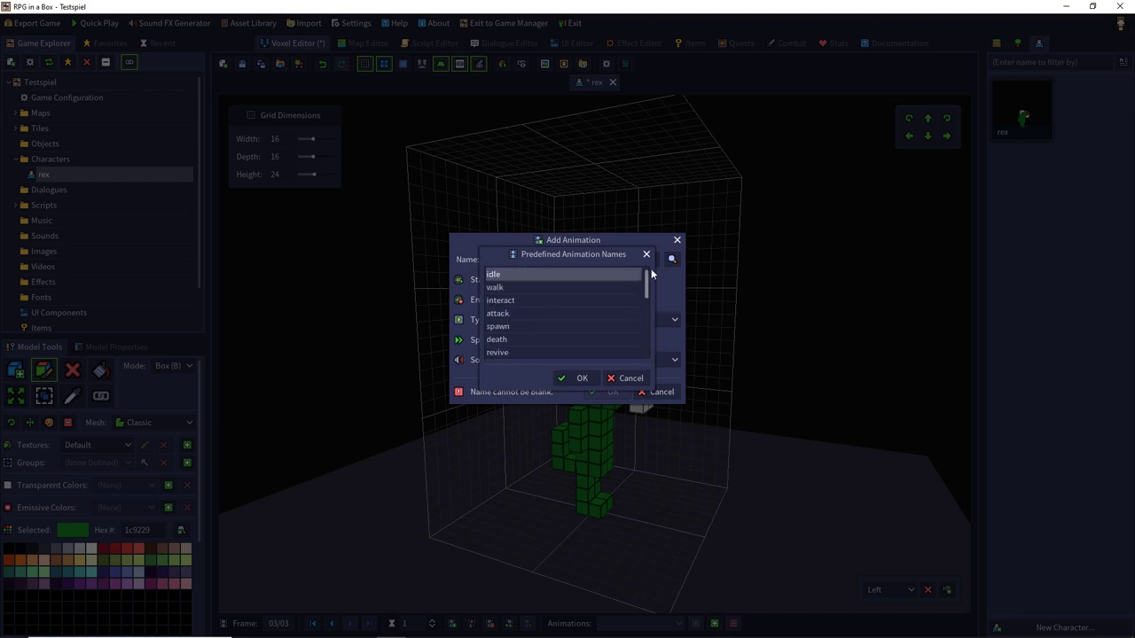
left_click(567, 380)
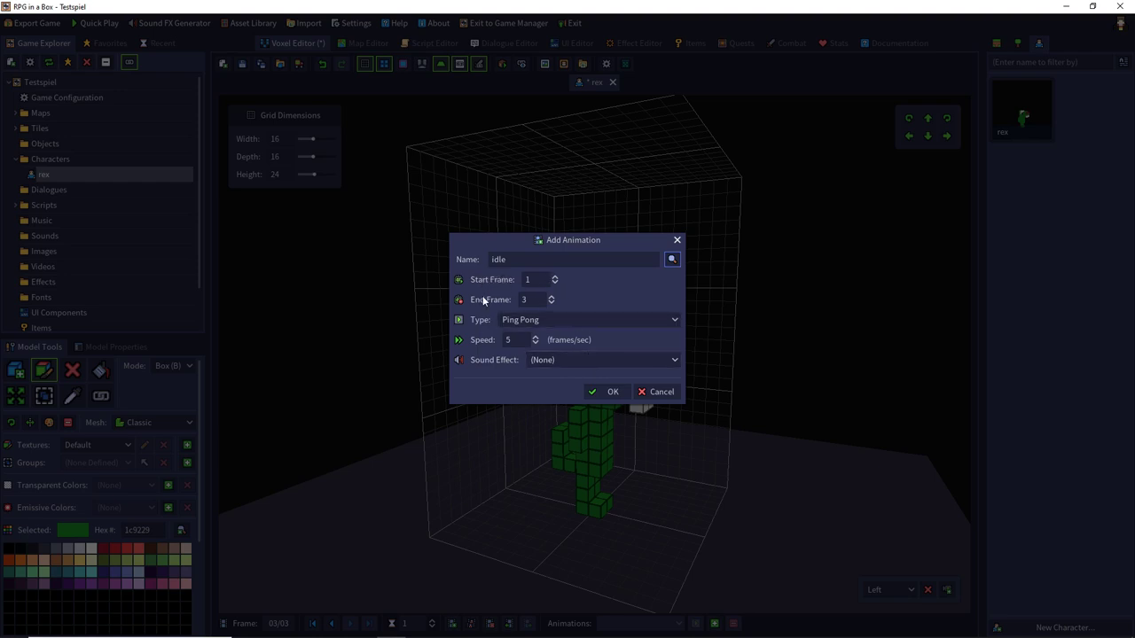
- Add the idle animation with type Ping Pong and a speed of 8 frames per second
left_click(667, 323)
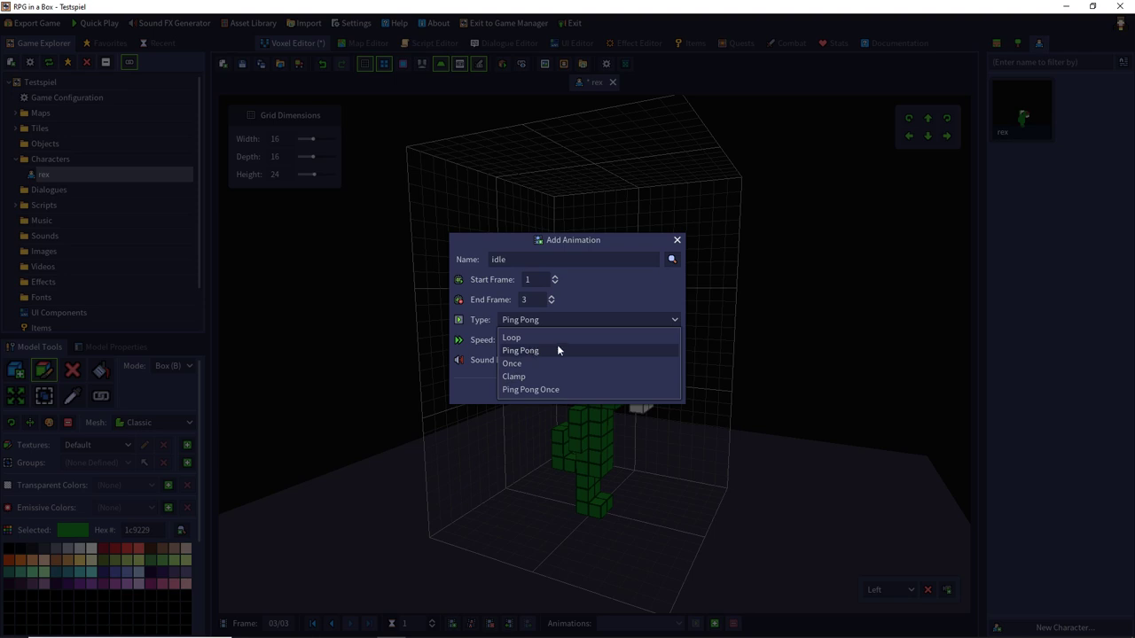
left_click(532, 350)
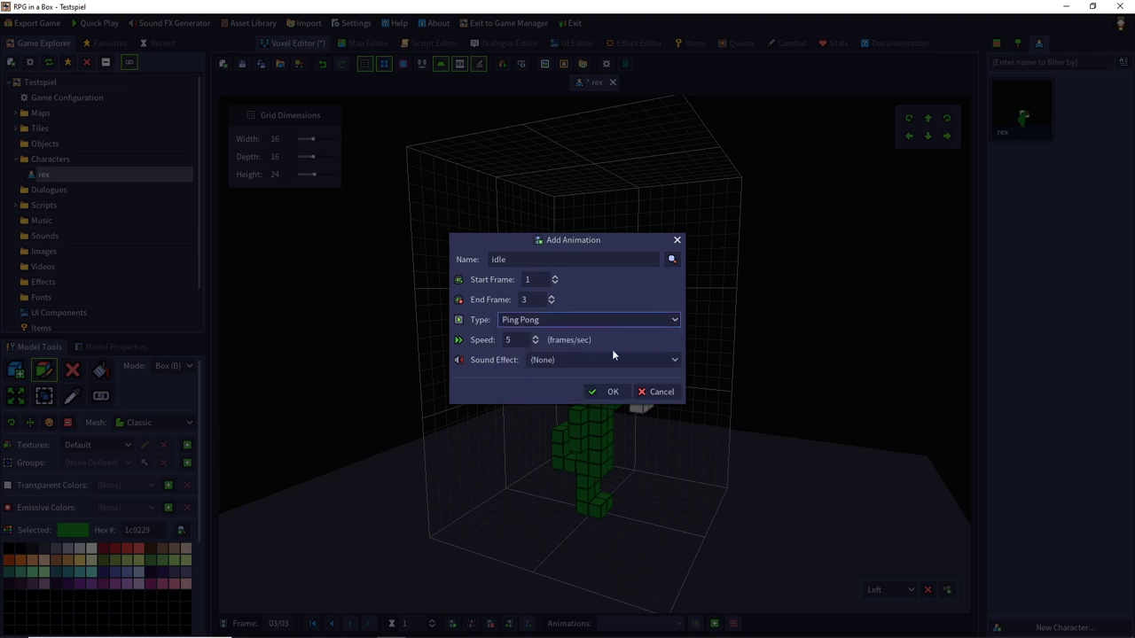
left_click_drag(525, 335, 470, 340)
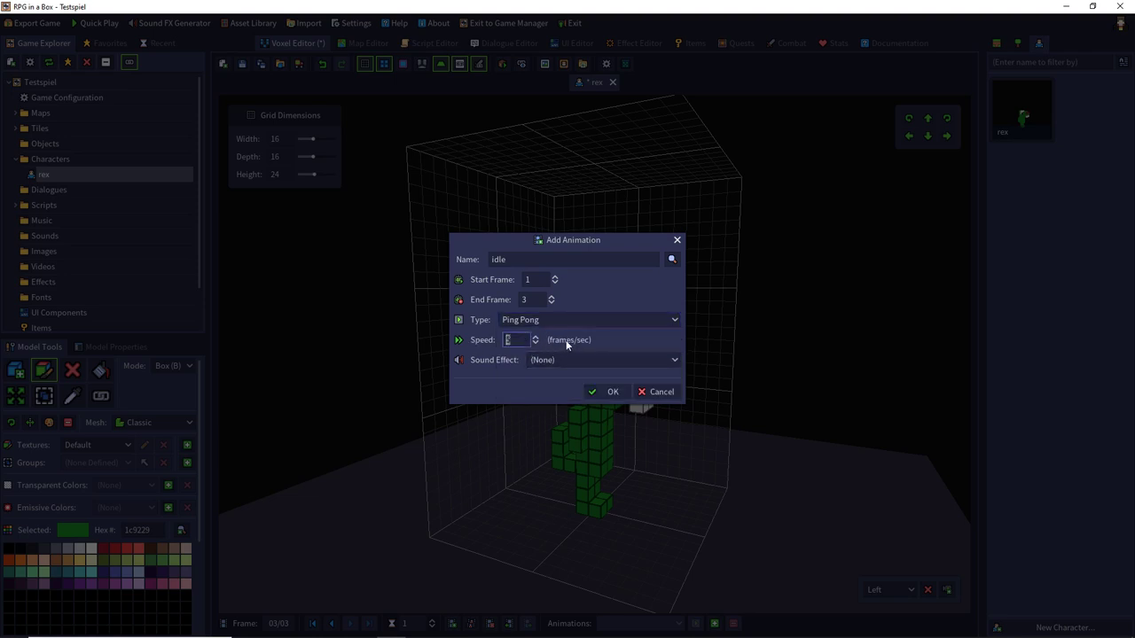
type("8")
left_click(601, 390)
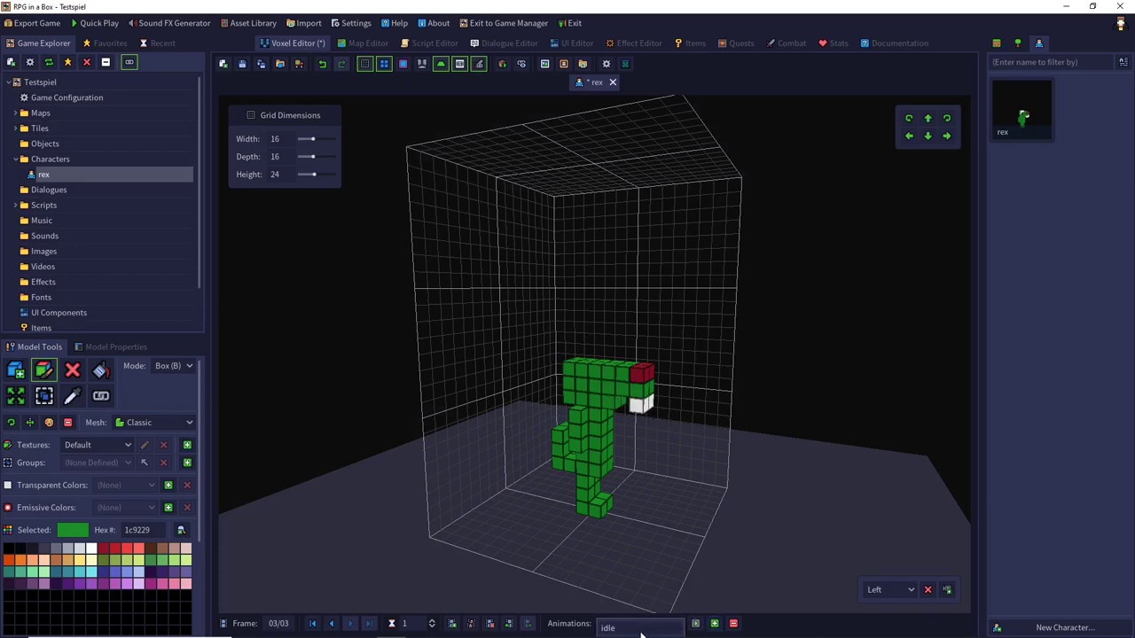
- Preview the idle blinking animation by playing and stopping it twice, and return to frame 1
left_click(699, 623)
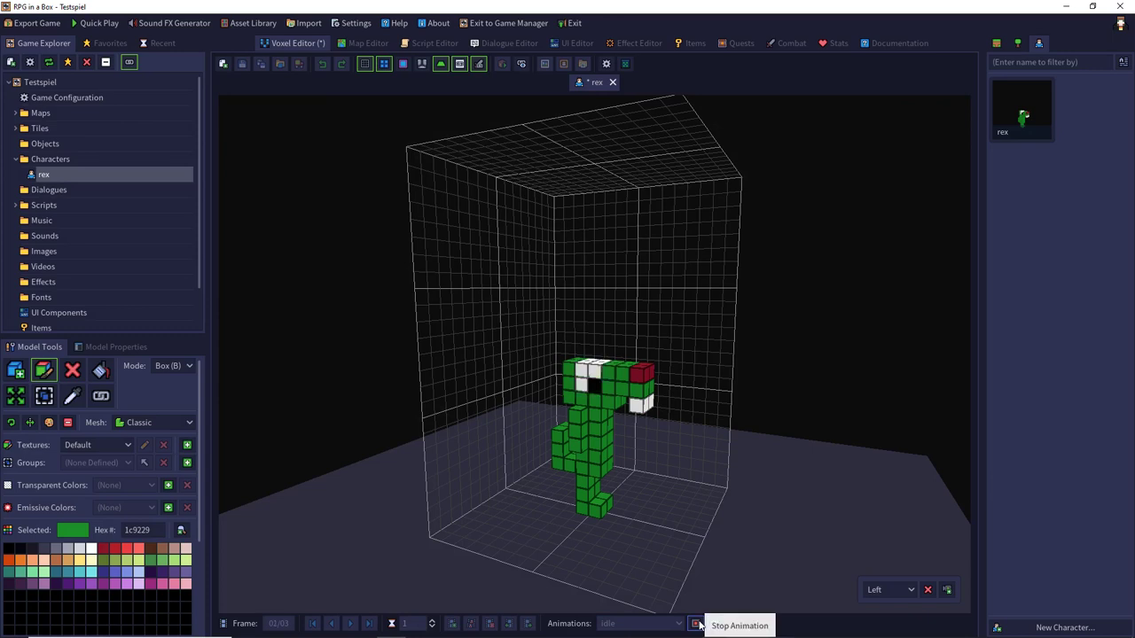
left_click(698, 623)
left_click(697, 625)
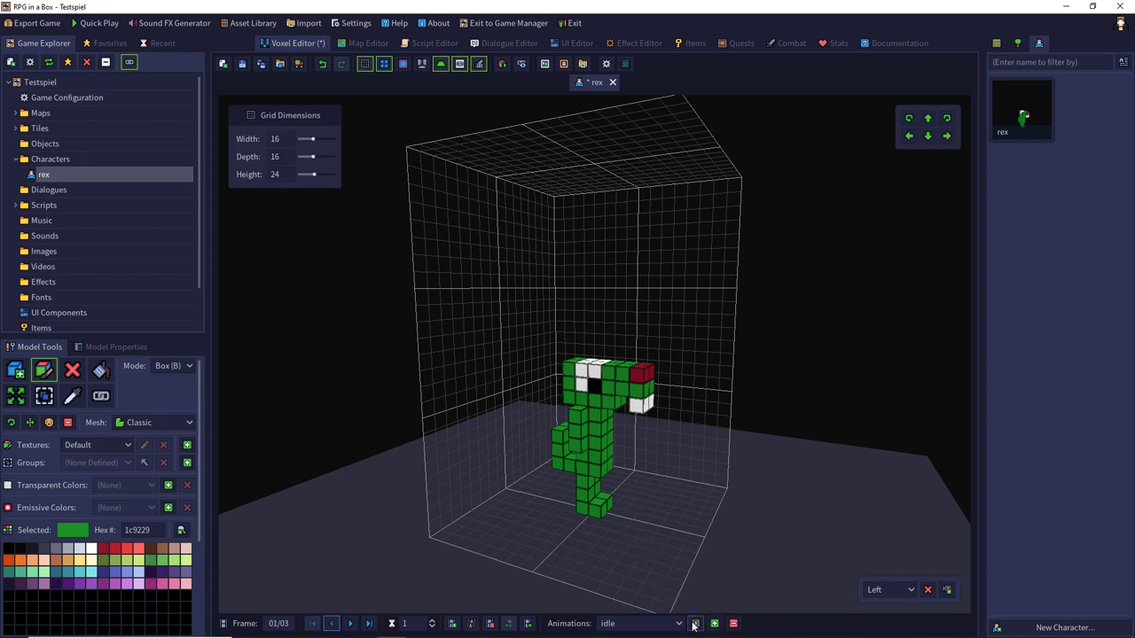
left_click(694, 625)
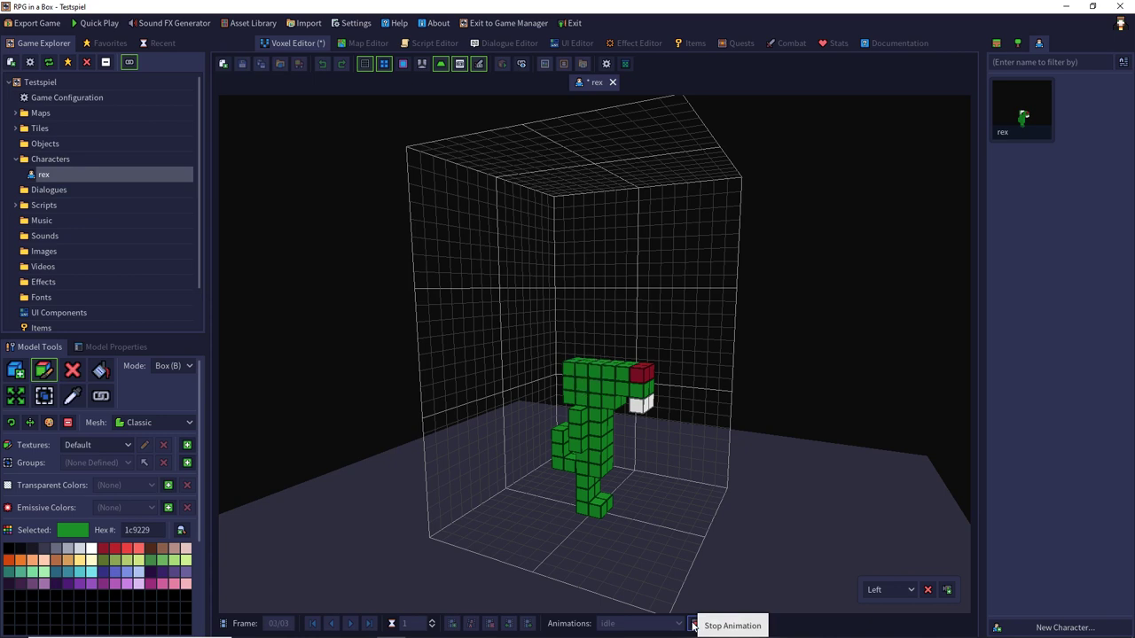
left_click(694, 624)
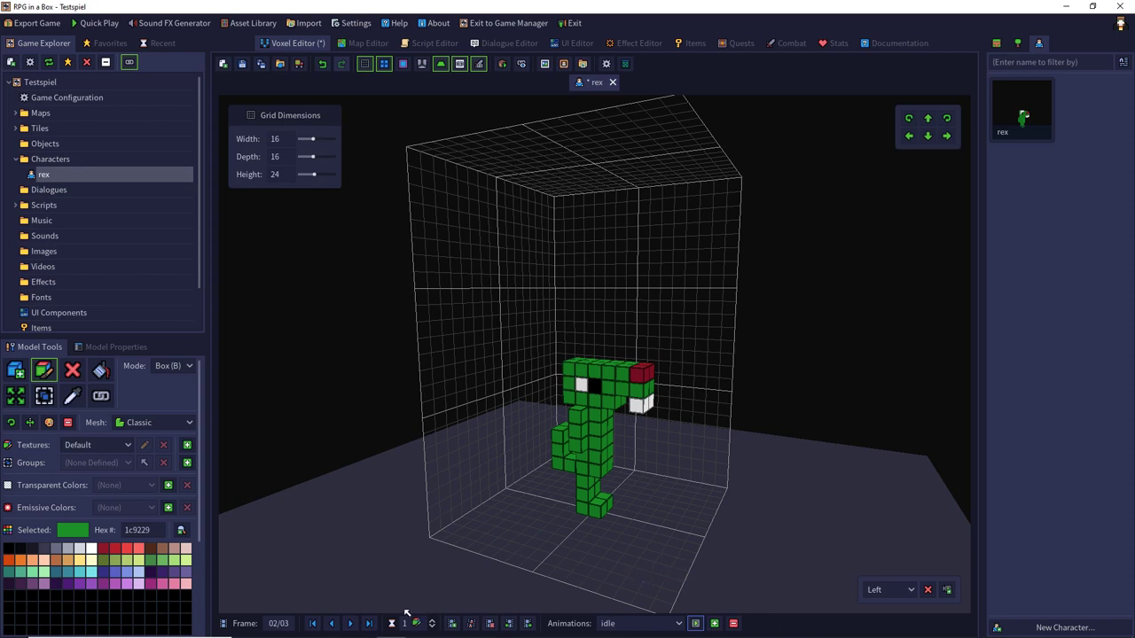
left_click(333, 625)
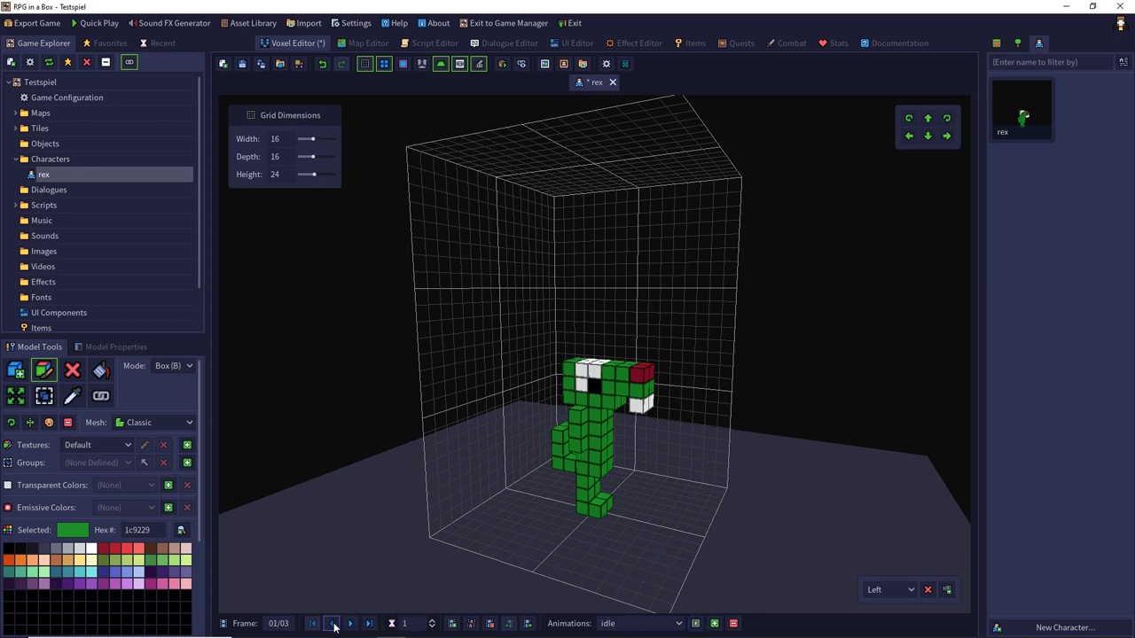
- Set the first frame's length multiplier to 8 and preview the idle animation
left_click(404, 623)
left_click(346, 625)
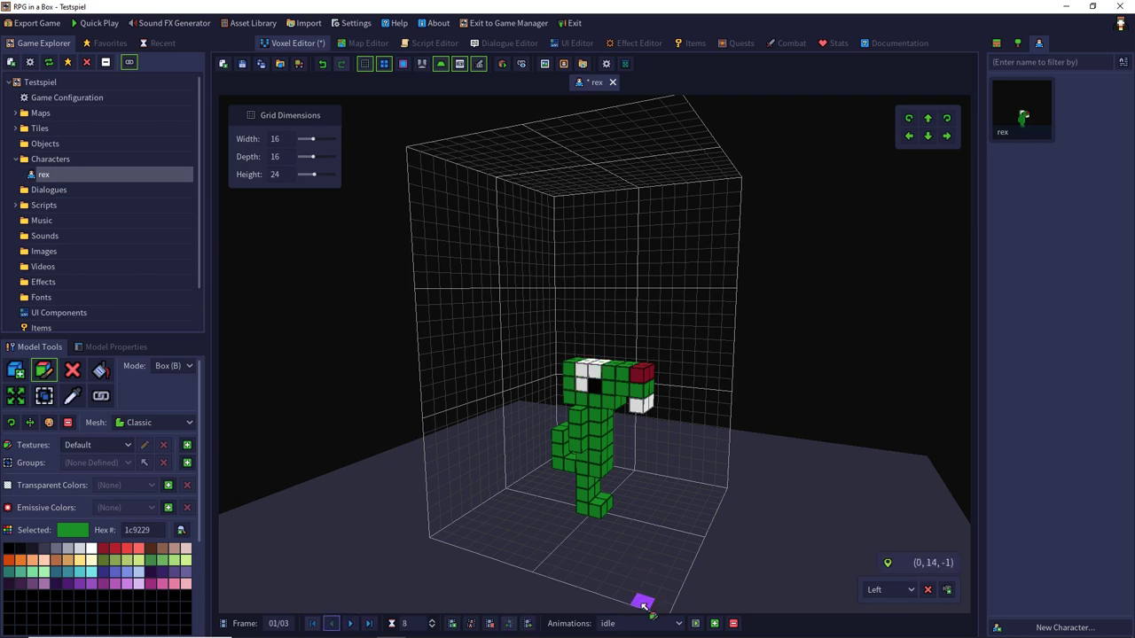
left_click(694, 624)
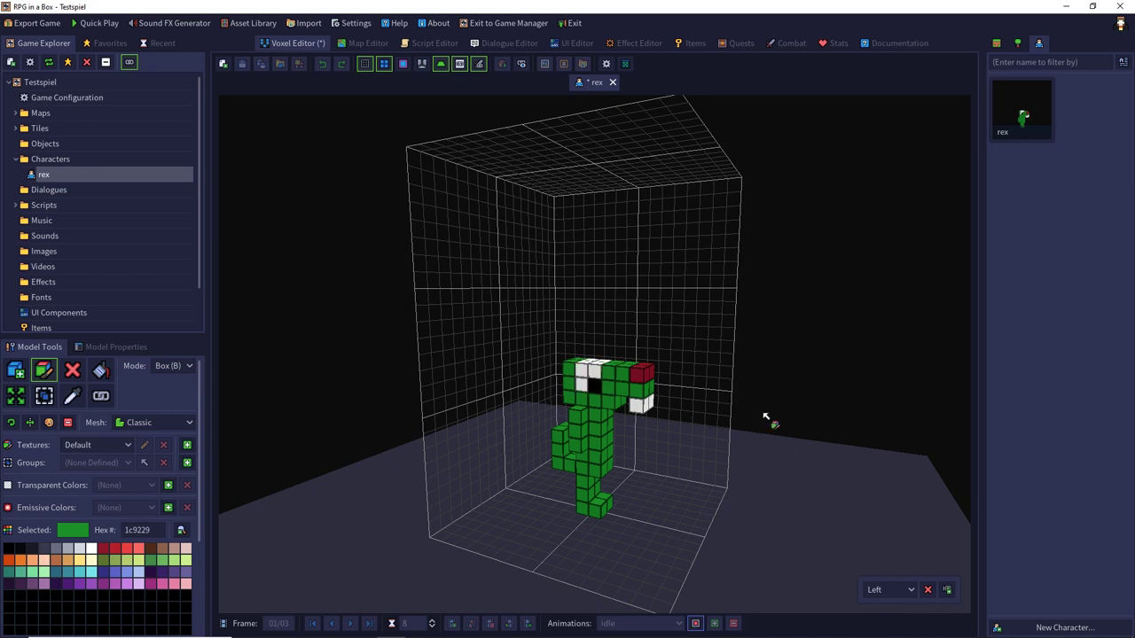
middle_click_drag(761, 405, 774, 404)
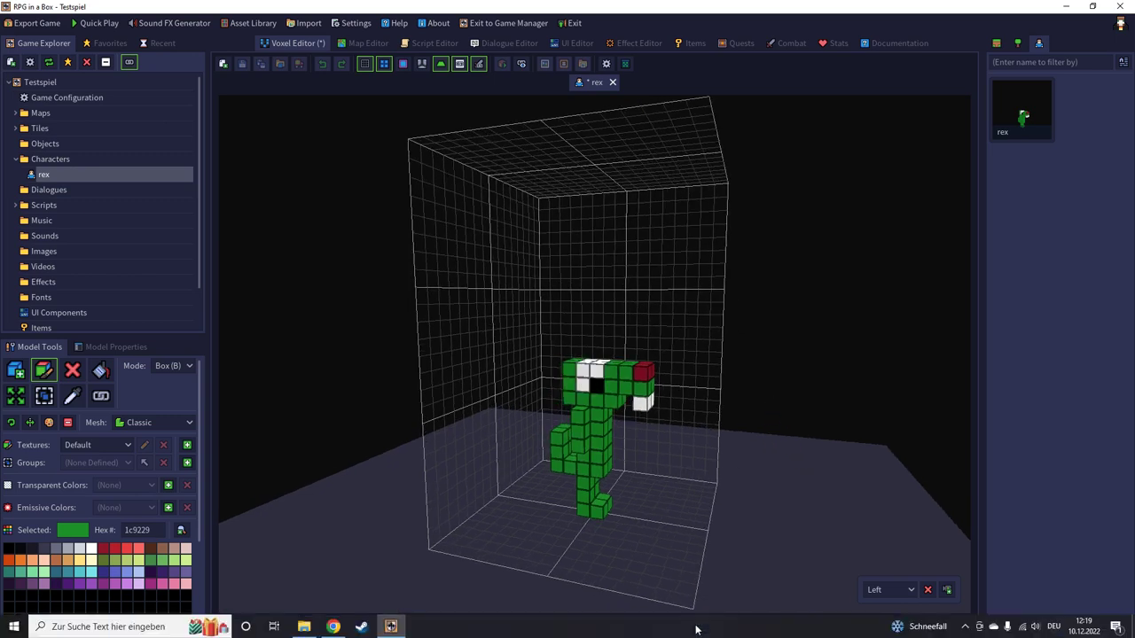
left_click(695, 625)
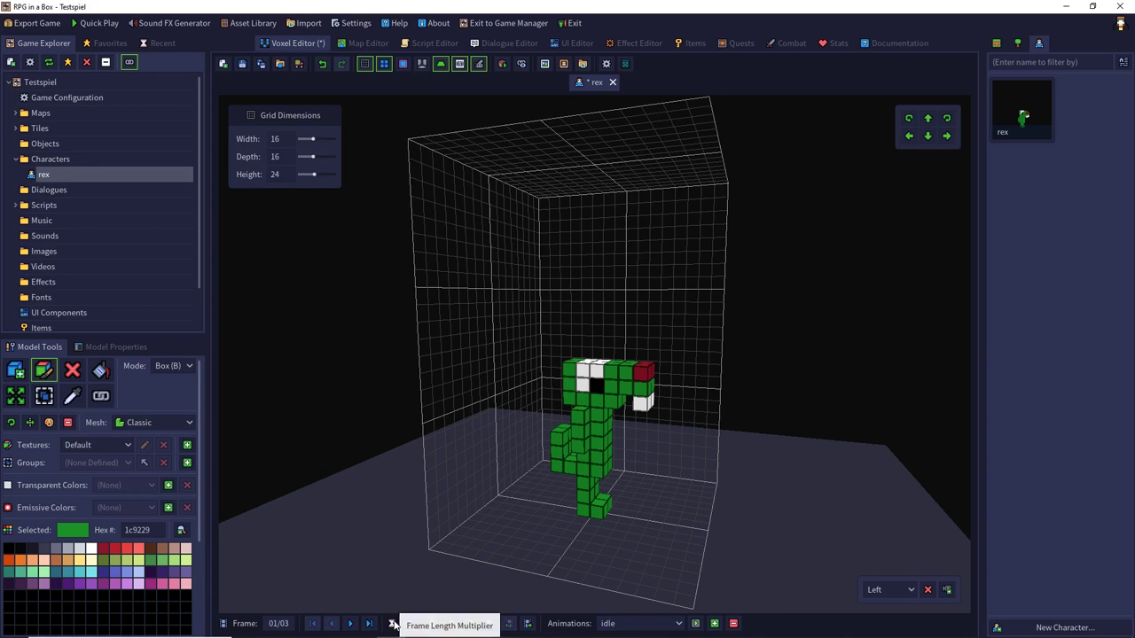
- Set the first frame's length multiplier to 12, checking the idle playback and all three frames
left_click(695, 624)
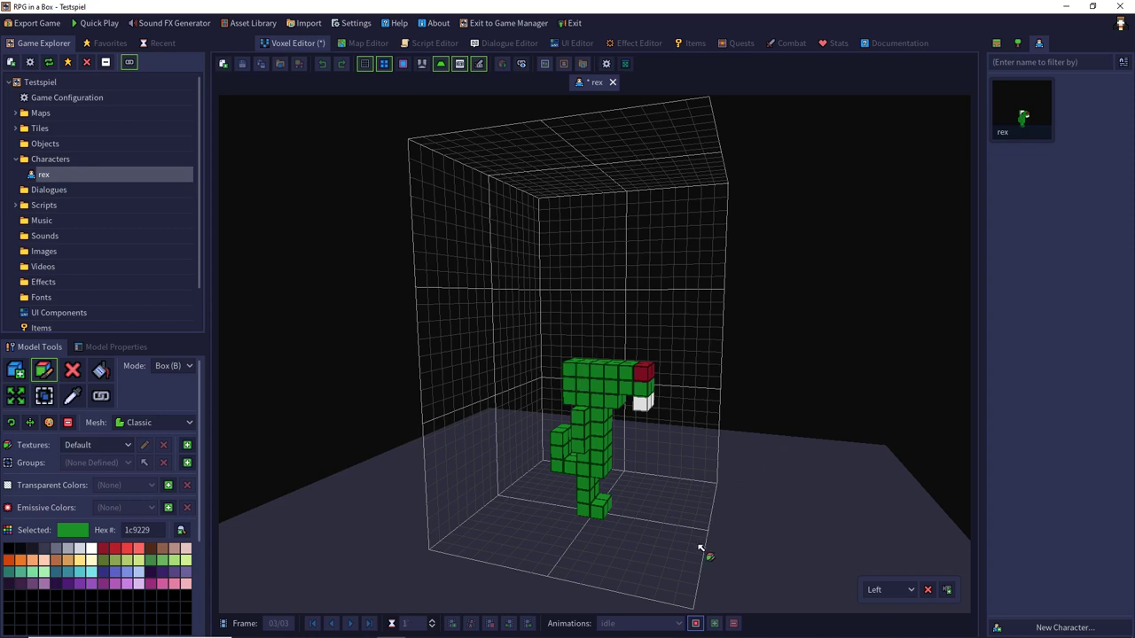
left_click(695, 625)
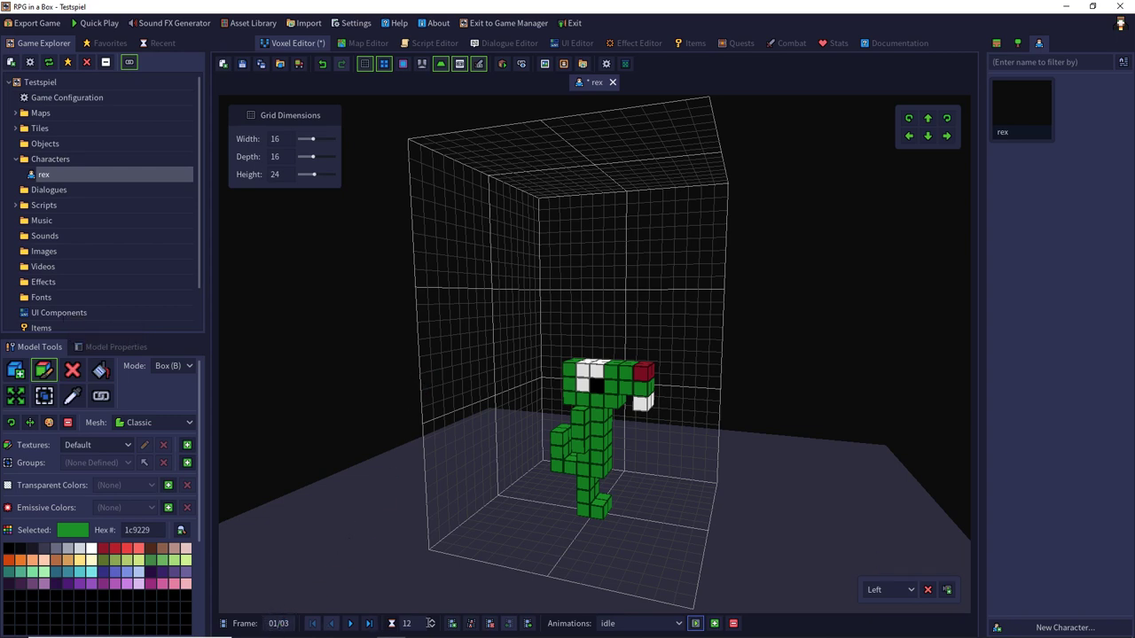
left_click(353, 626)
left_click(352, 625)
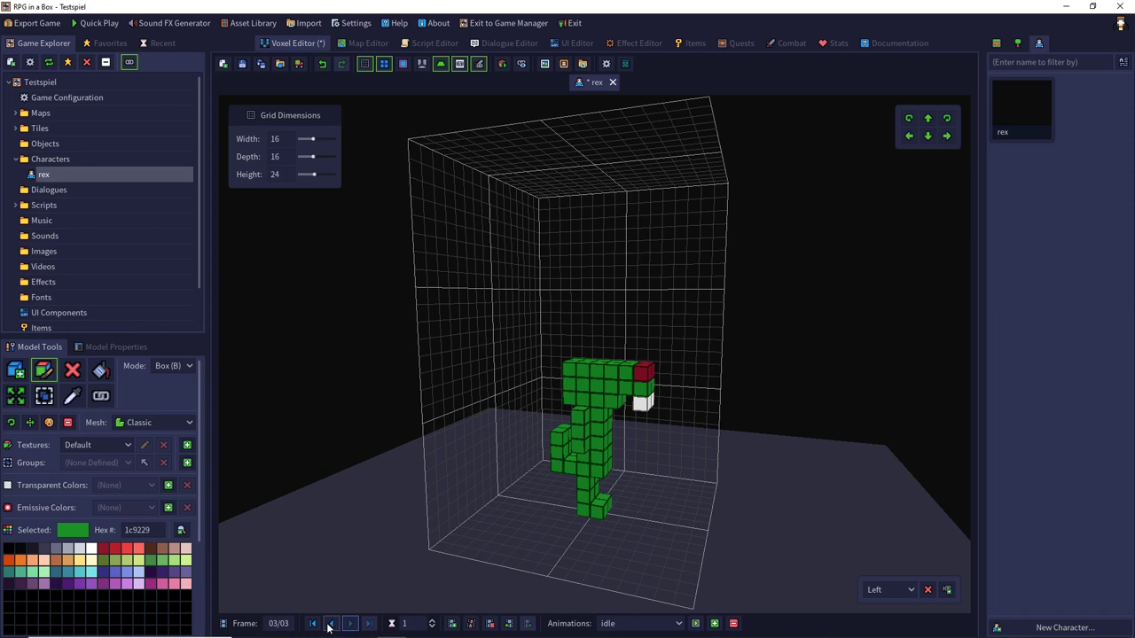
left_click(329, 625)
left_click(330, 624)
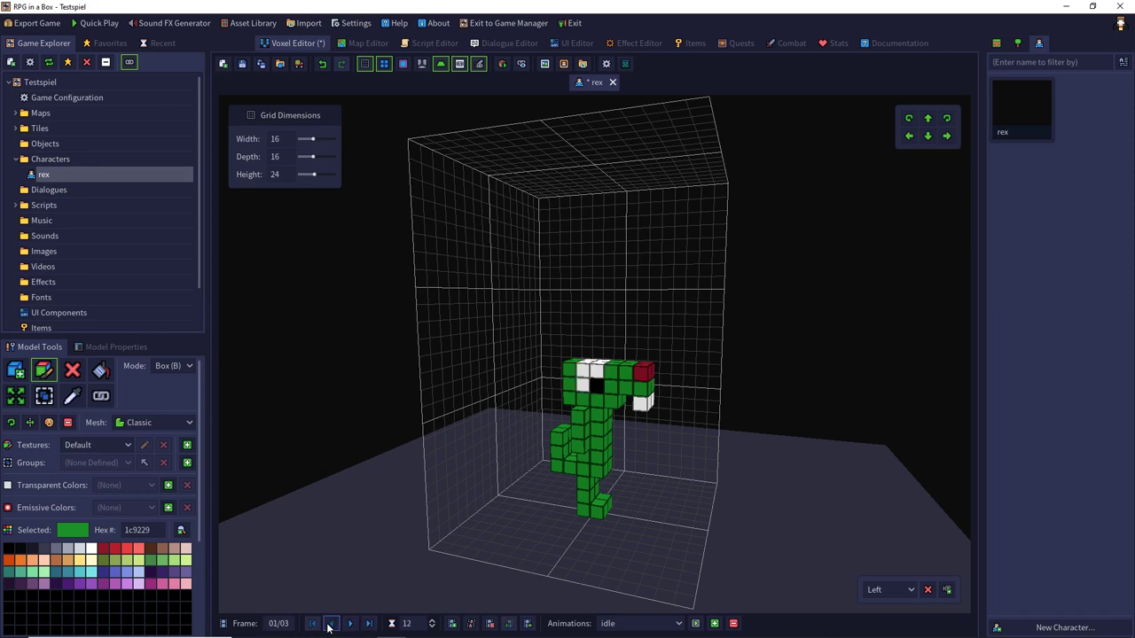
- Duplicate the first frame and move the copy to the end of the sequence as frame 4
left_click(454, 625)
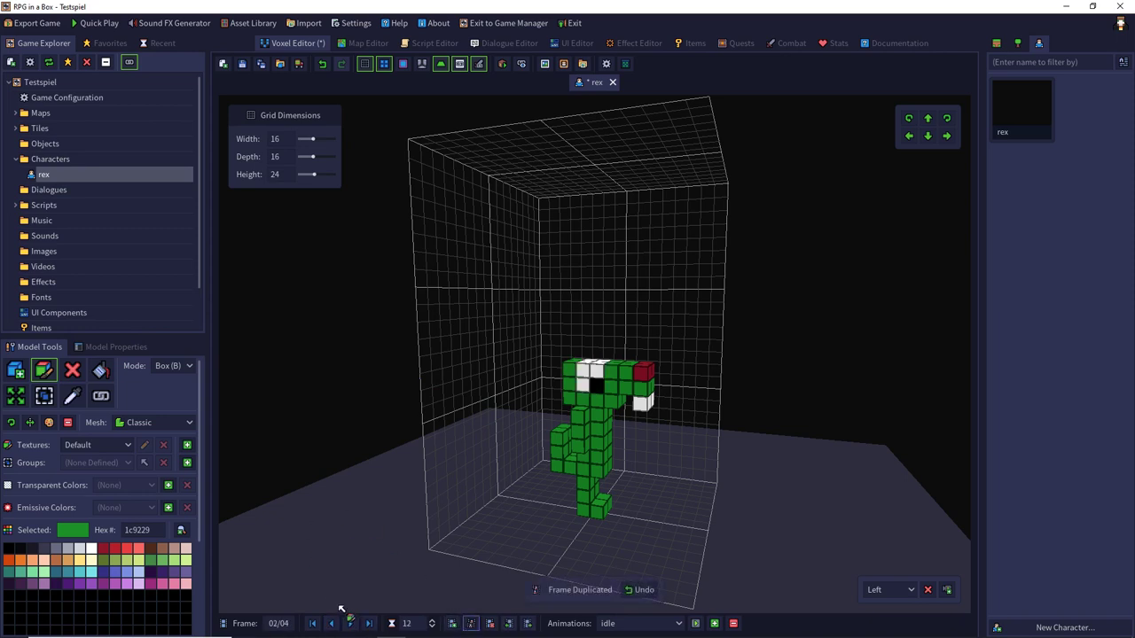
left_click(527, 624)
left_click(527, 623)
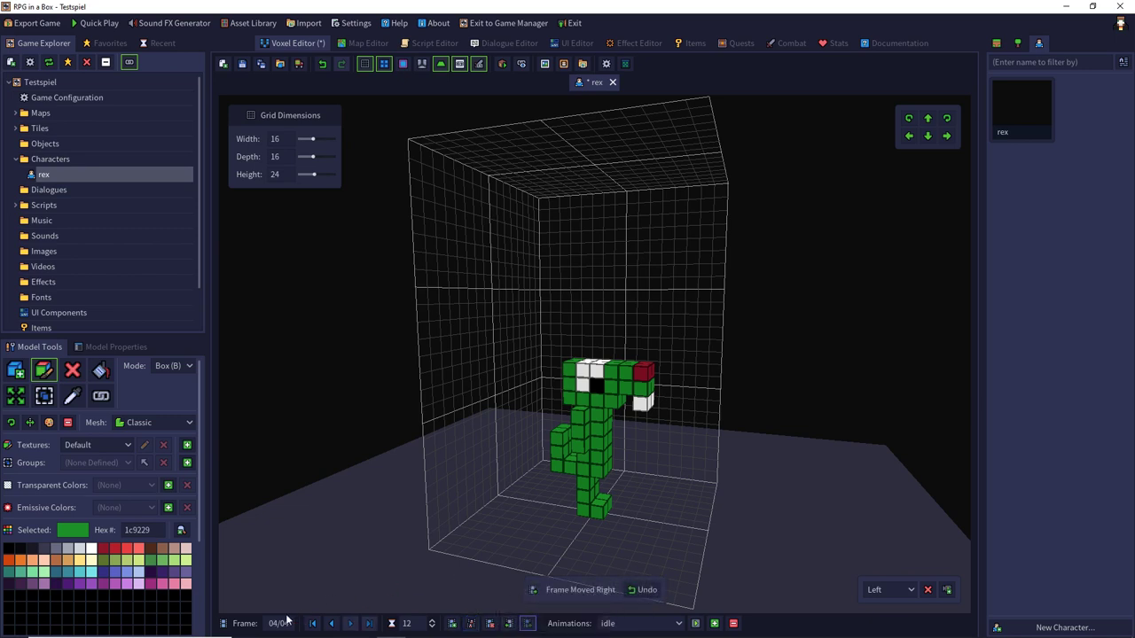
- Step back and forth through the four frames to check their order, ending on frame 4
left_click(332, 625)
left_click(332, 625)
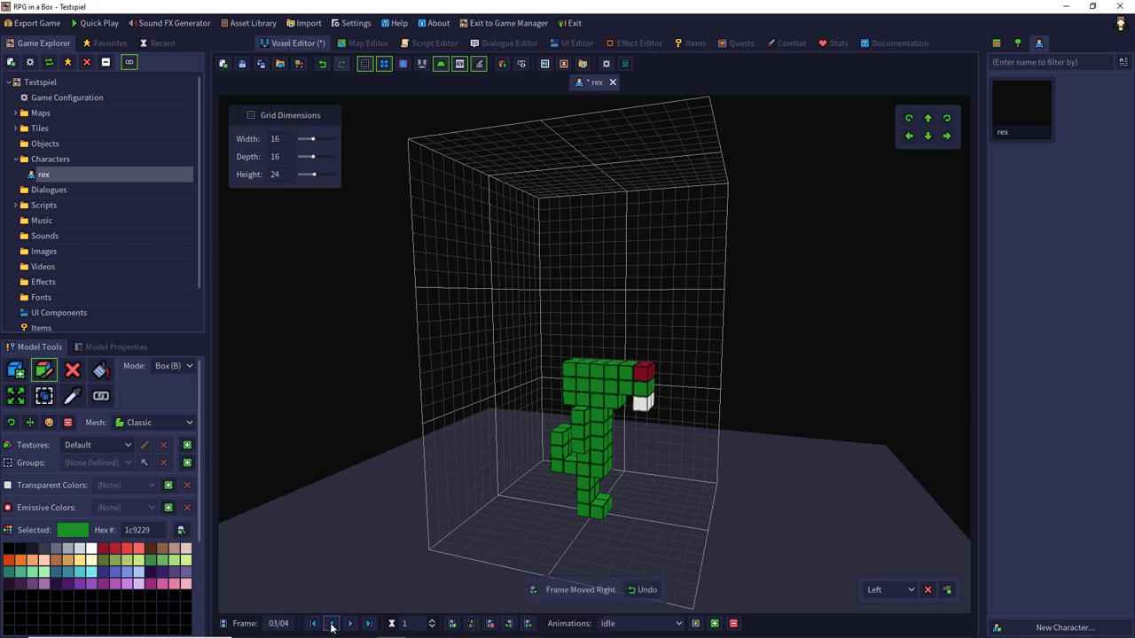
left_click(332, 625)
left_click(349, 625)
left_click(349, 624)
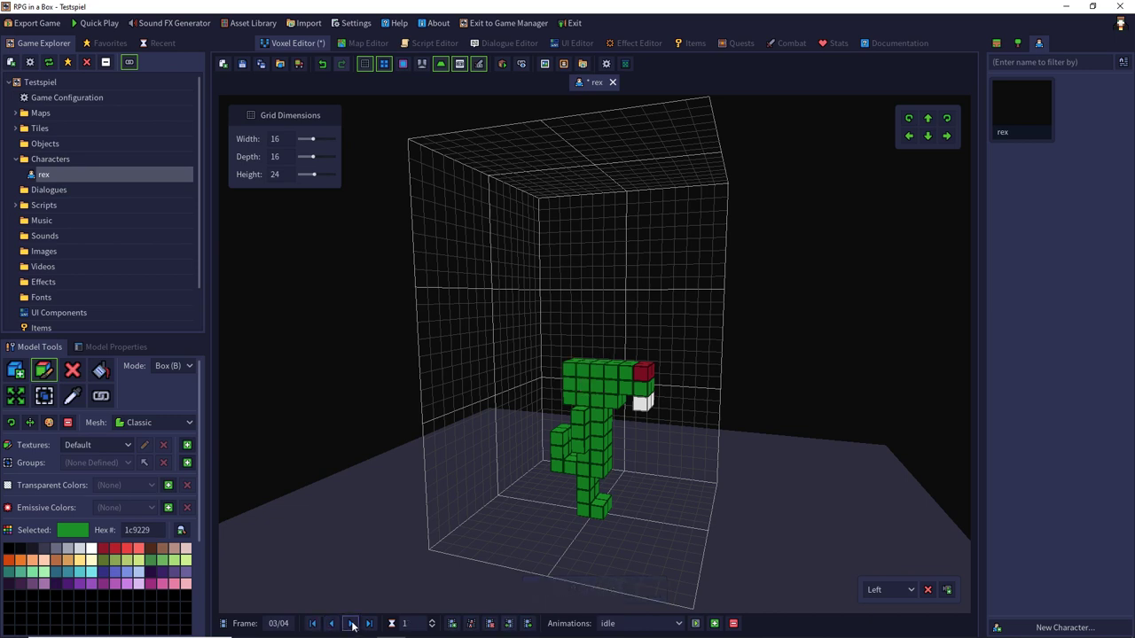
left_click(351, 625)
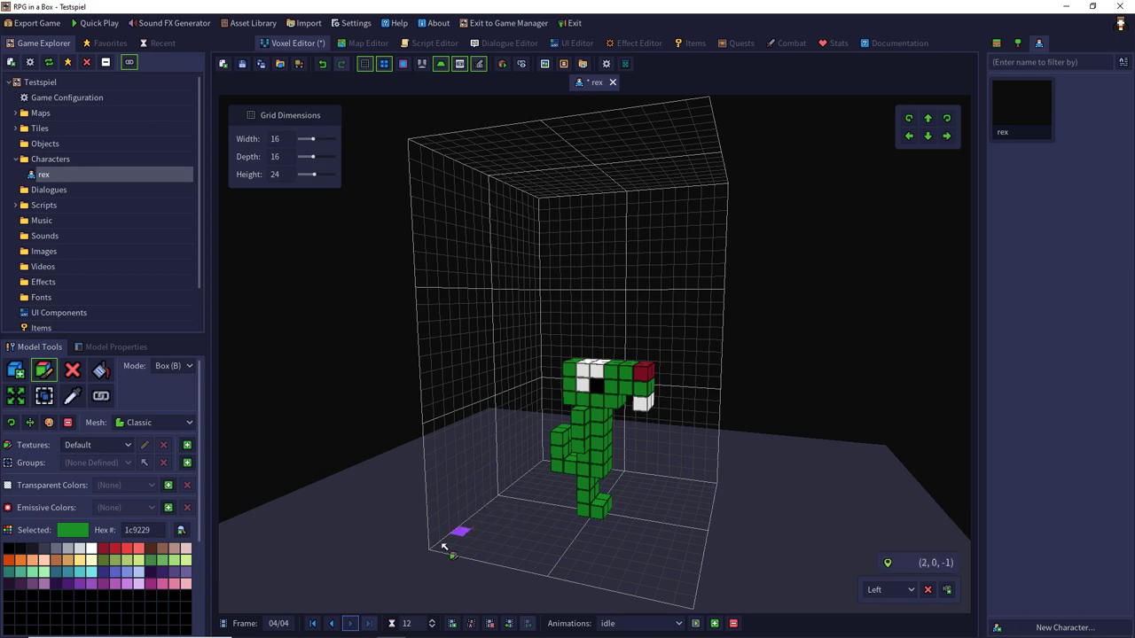
- Duplicate frame 4 and select the two side voxels of the left arm in the new frame
left_click(471, 623)
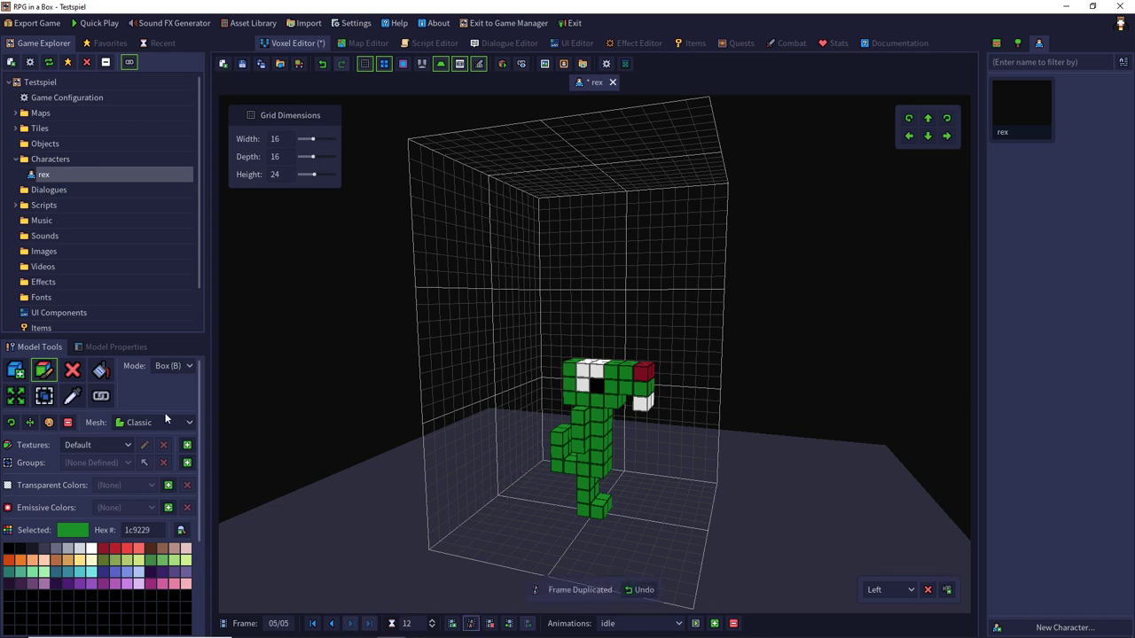
left_click(44, 396)
scroll(413, 539, "up", 1)
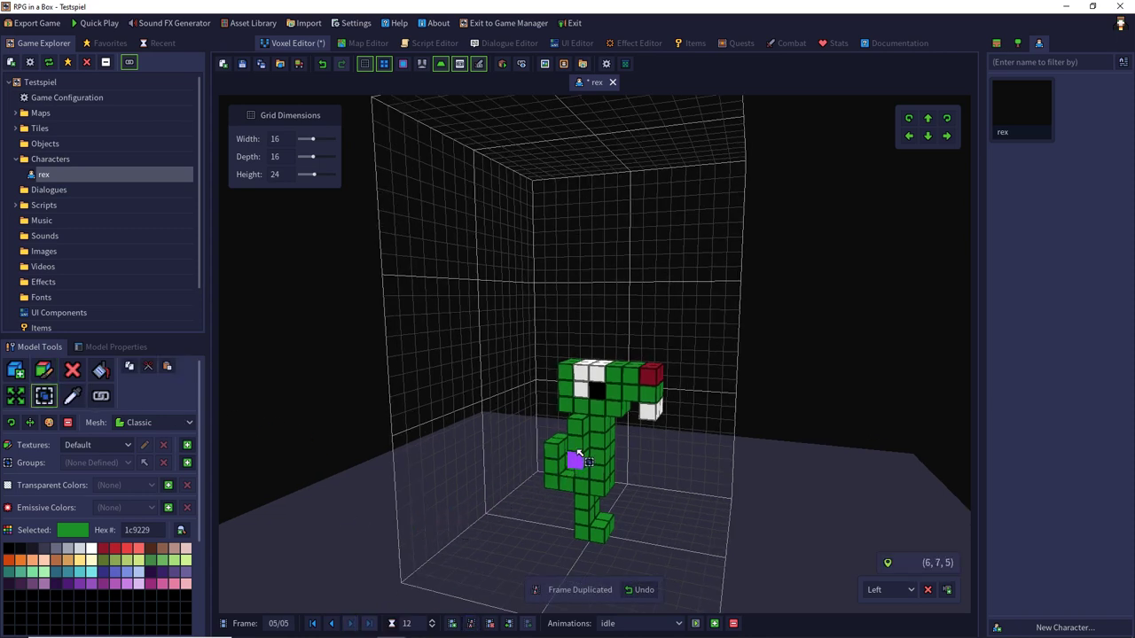
left_click_drag(577, 446, 578, 458)
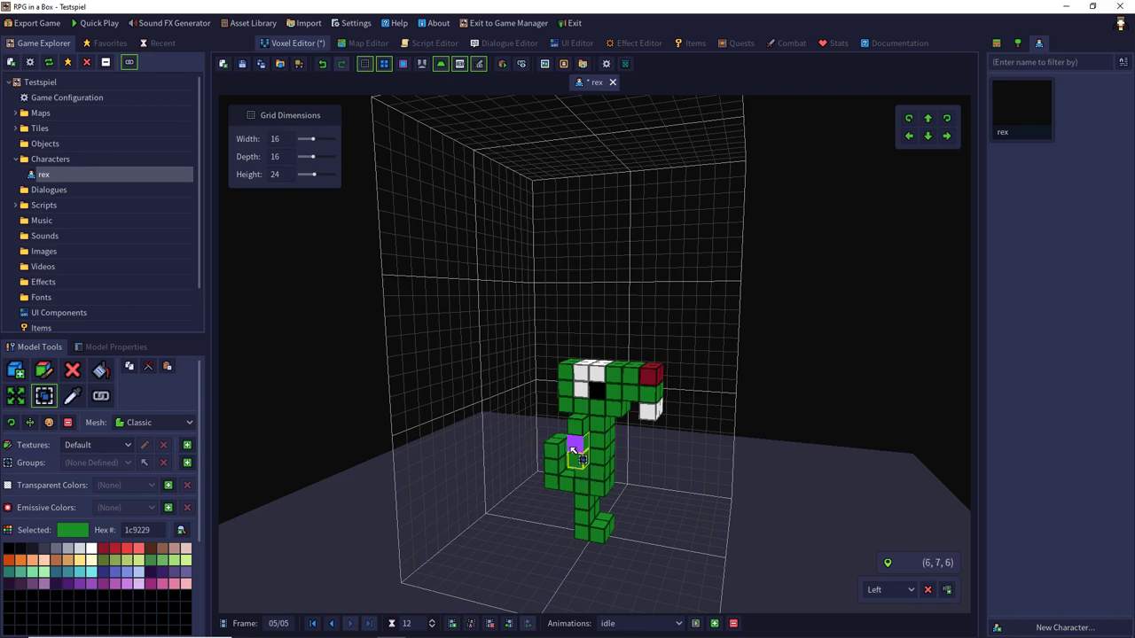
middle_click_drag(513, 297, 520, 285)
right_click_drag(521, 290, 559, 282)
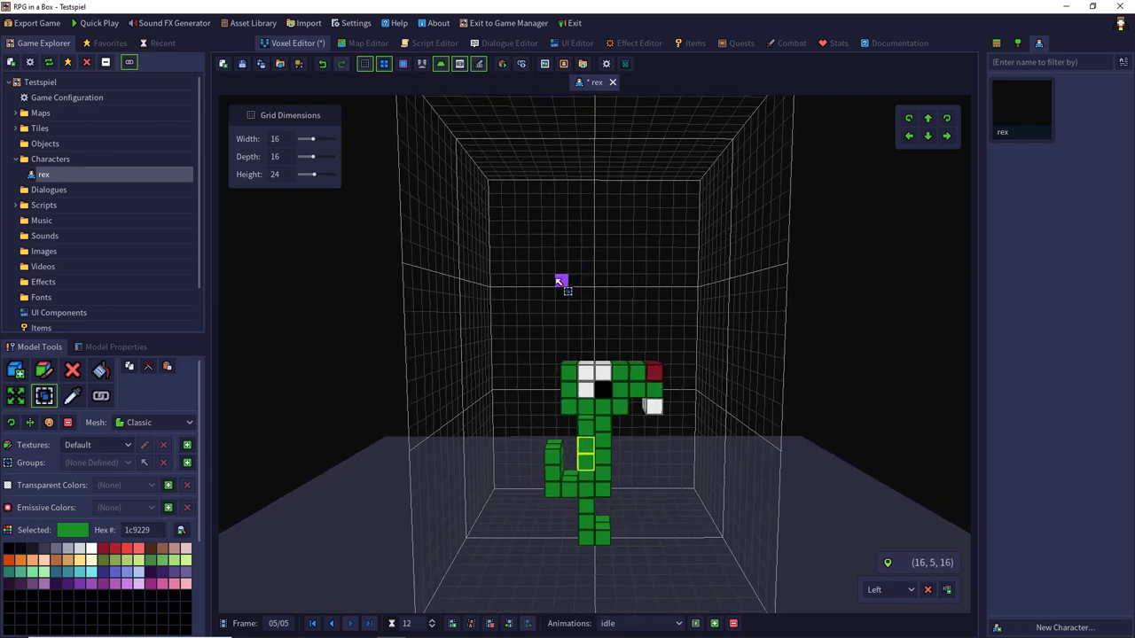
left_click(929, 118)
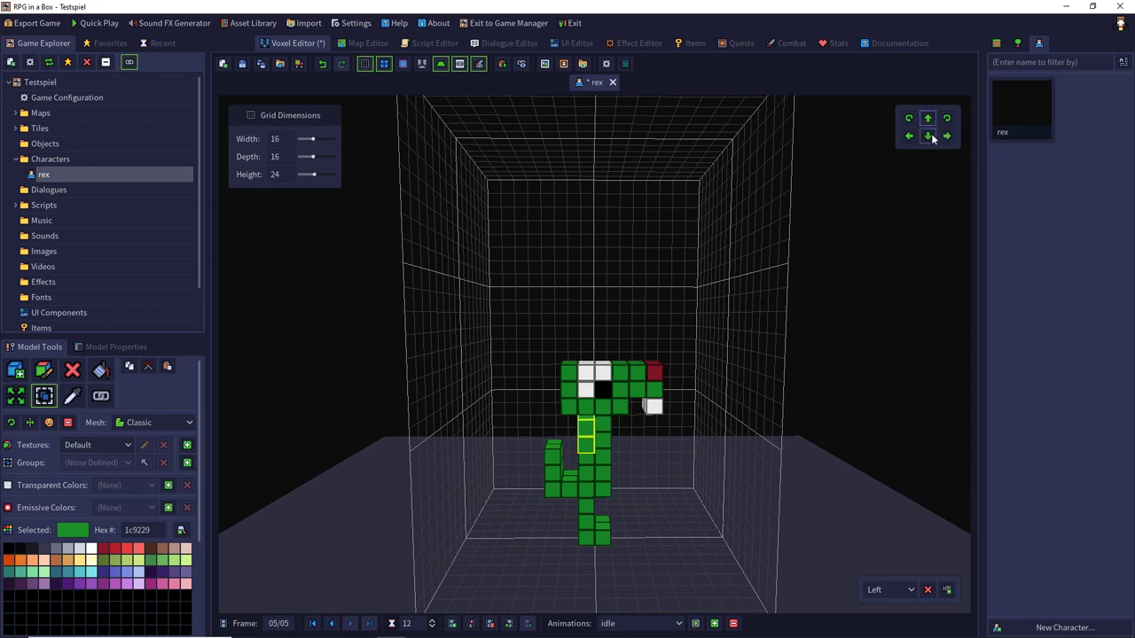
left_click(929, 136)
left_click(909, 136)
left_click(947, 136)
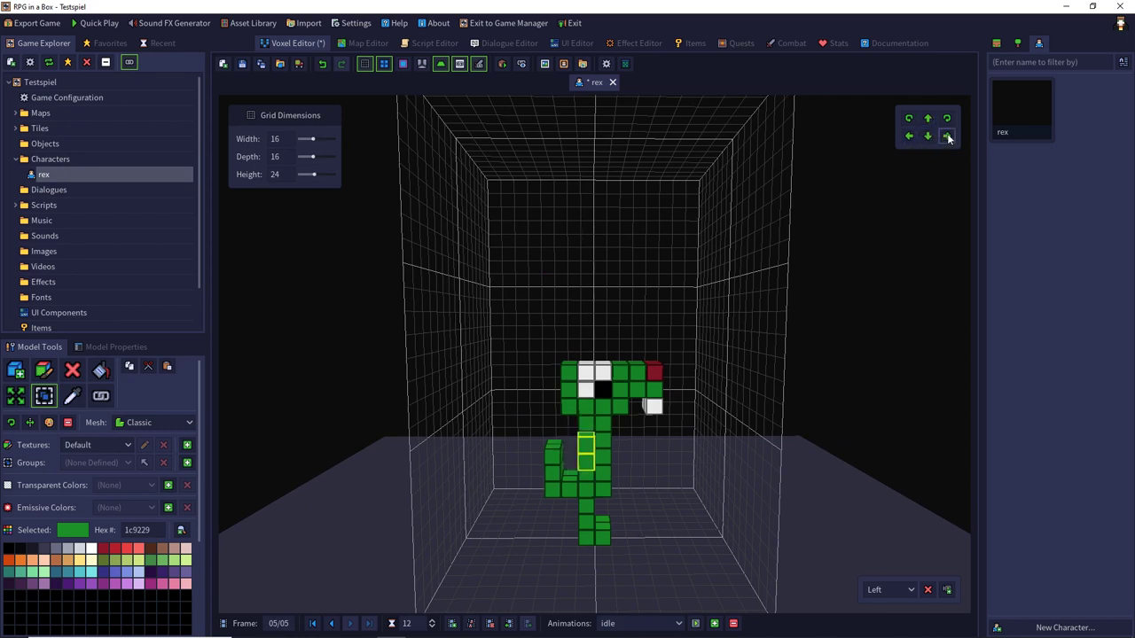
- Move the two selected left arm voxels one voxel forward, and the lower one a further voxel forward
left_click(947, 137)
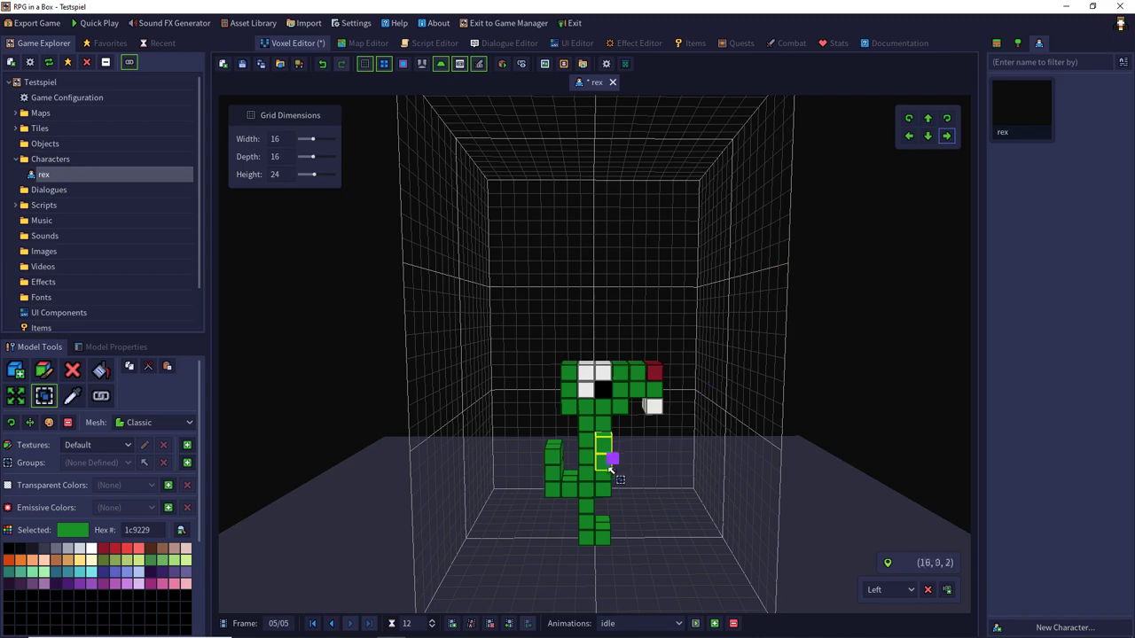
left_click(604, 470)
left_click(947, 136)
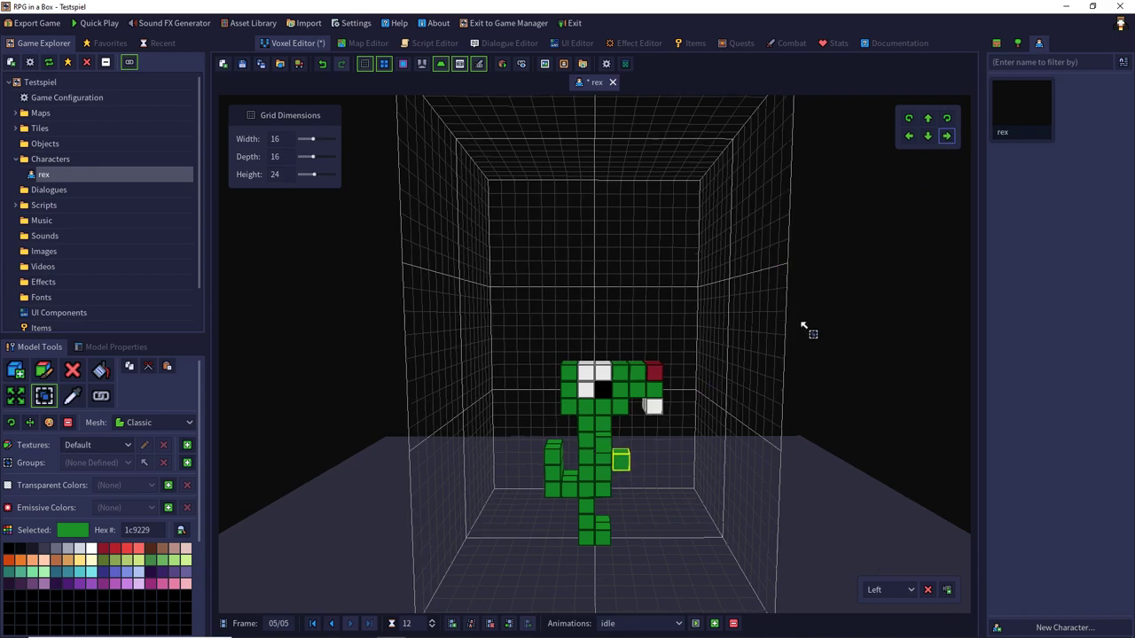
middle_click_drag(806, 329, 736, 320)
right_click_drag(739, 323, 792, 318)
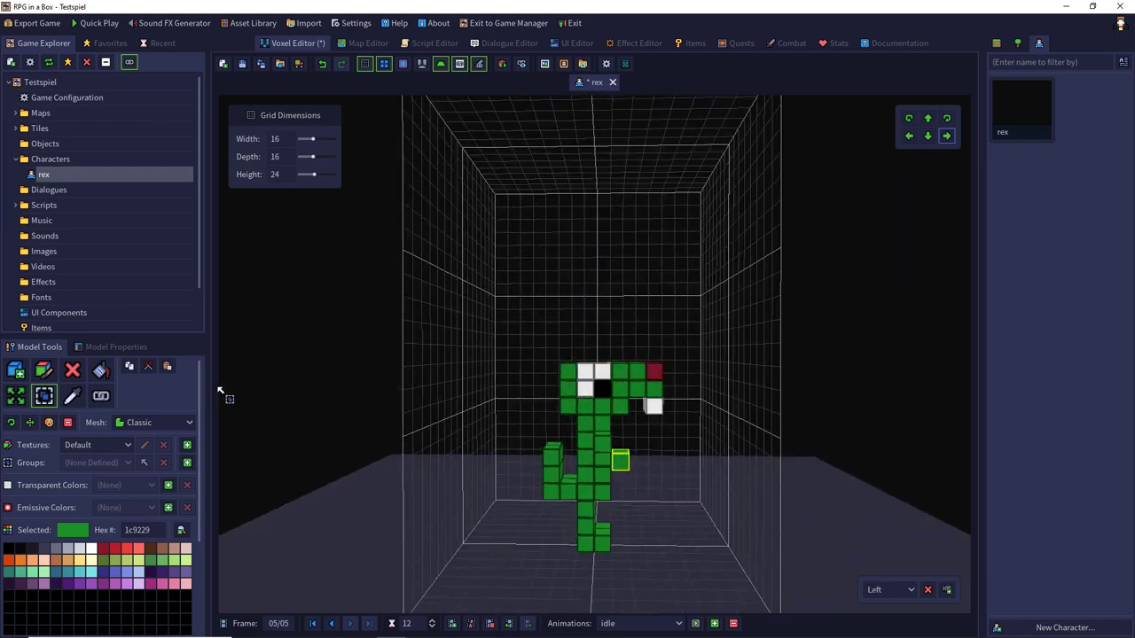
left_click(72, 396)
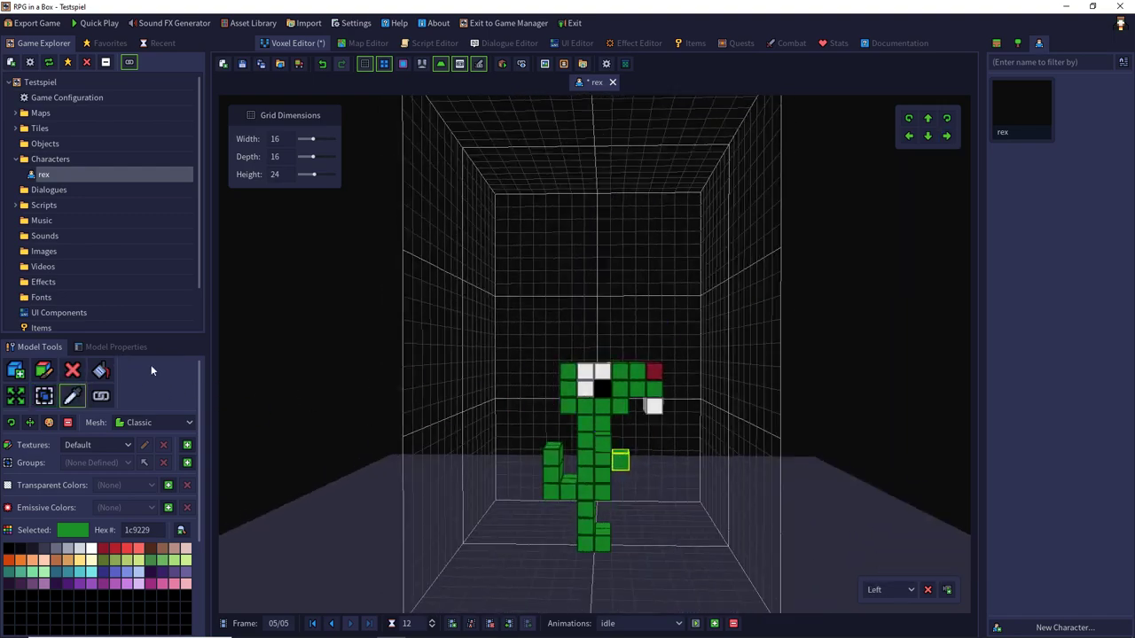
left_click(15, 371)
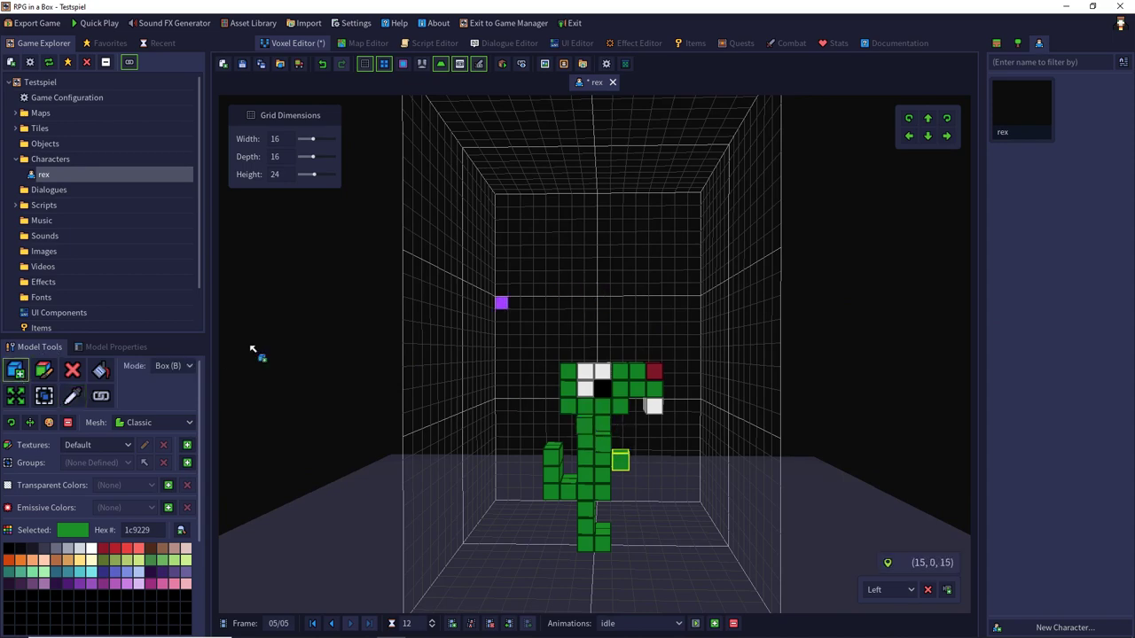
- On the right arm, move the upper voxel one voxel backward and the lower voxel two voxels backward
left_click(43, 397)
right_click_drag(733, 302, 621, 293)
left_click(589, 442)
right_click_drag(711, 256, 669, 254)
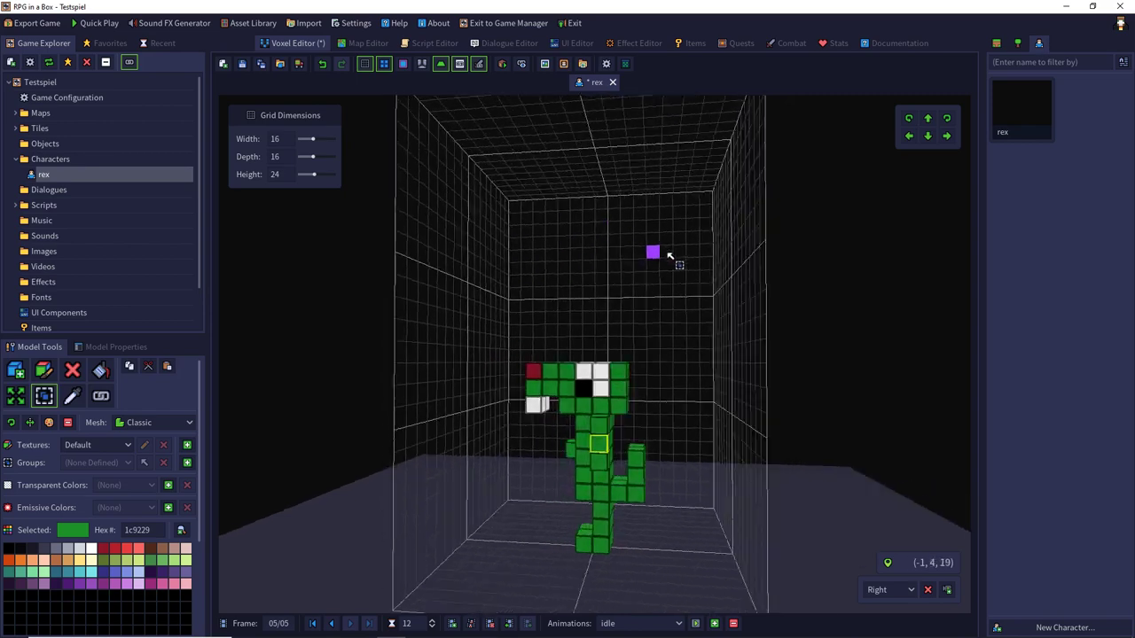
left_click(947, 136)
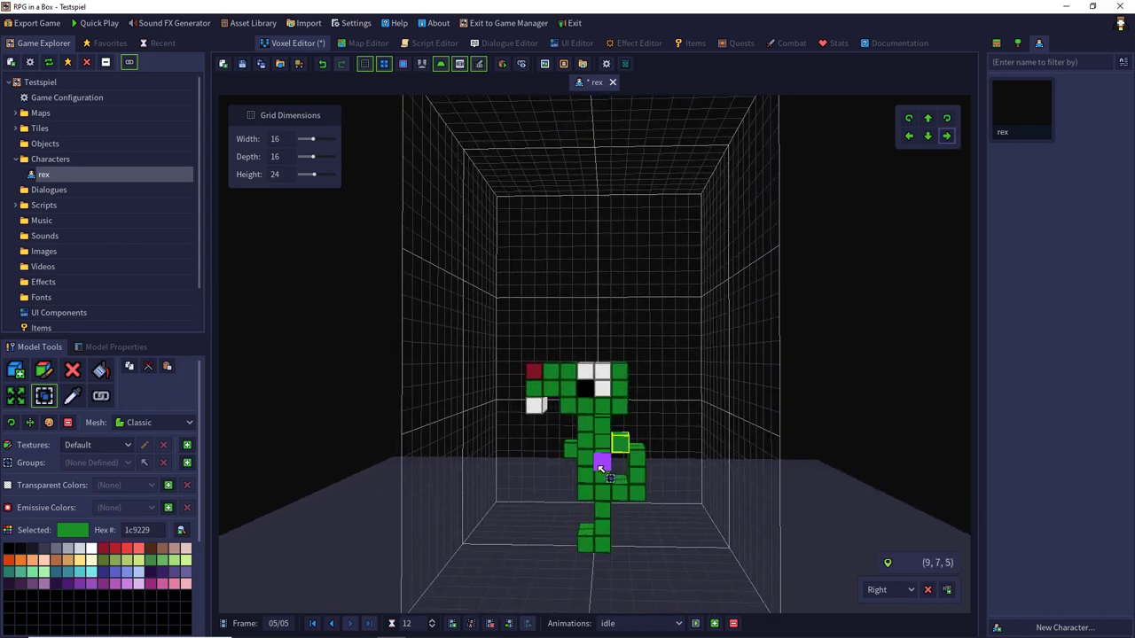
left_click(599, 468)
left_click(946, 138)
left_click(946, 137)
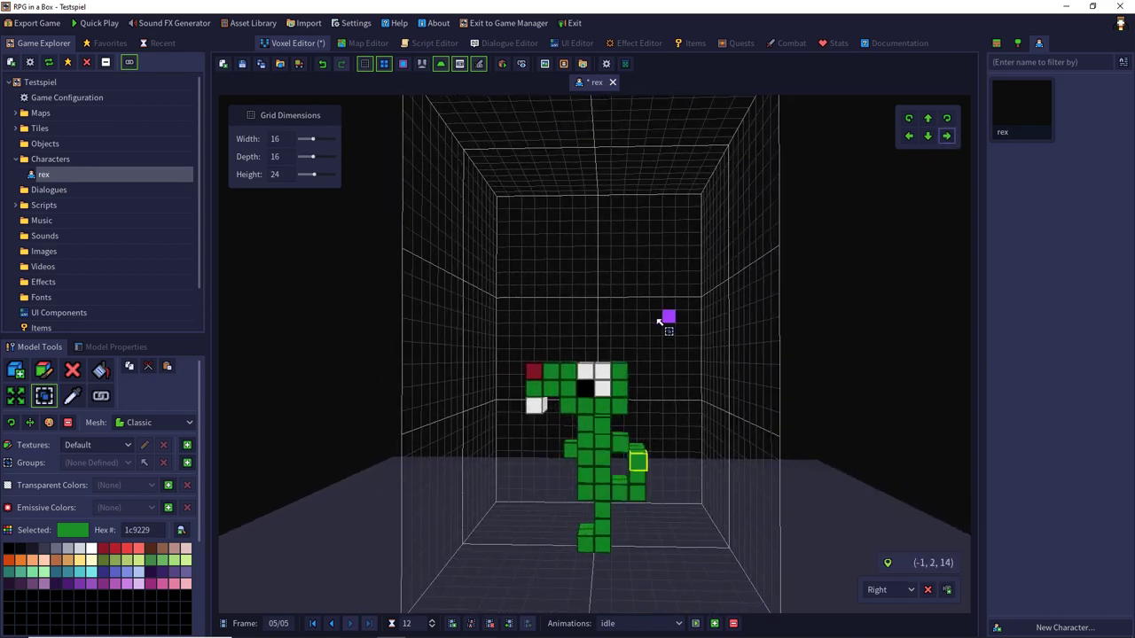
- Move the lower leg voxel and both foot voxels of the right leg one voxel forward
right_click_drag(658, 321, 699, 300)
right_click_drag(658, 506, 604, 531)
left_click_drag(605, 532, 656, 478)
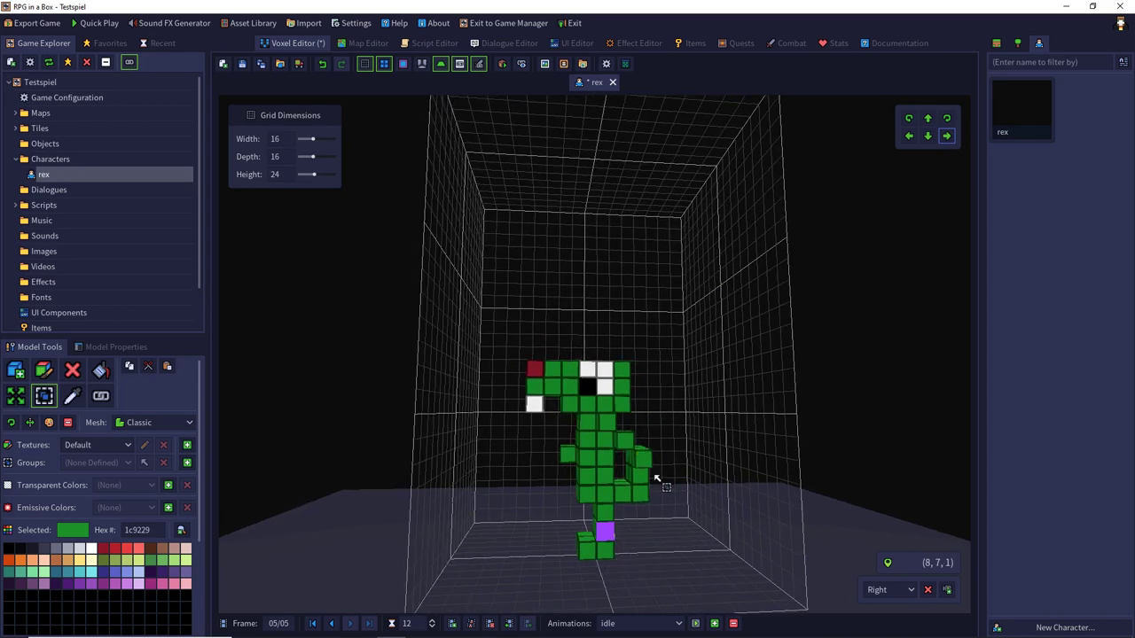
left_click(909, 136)
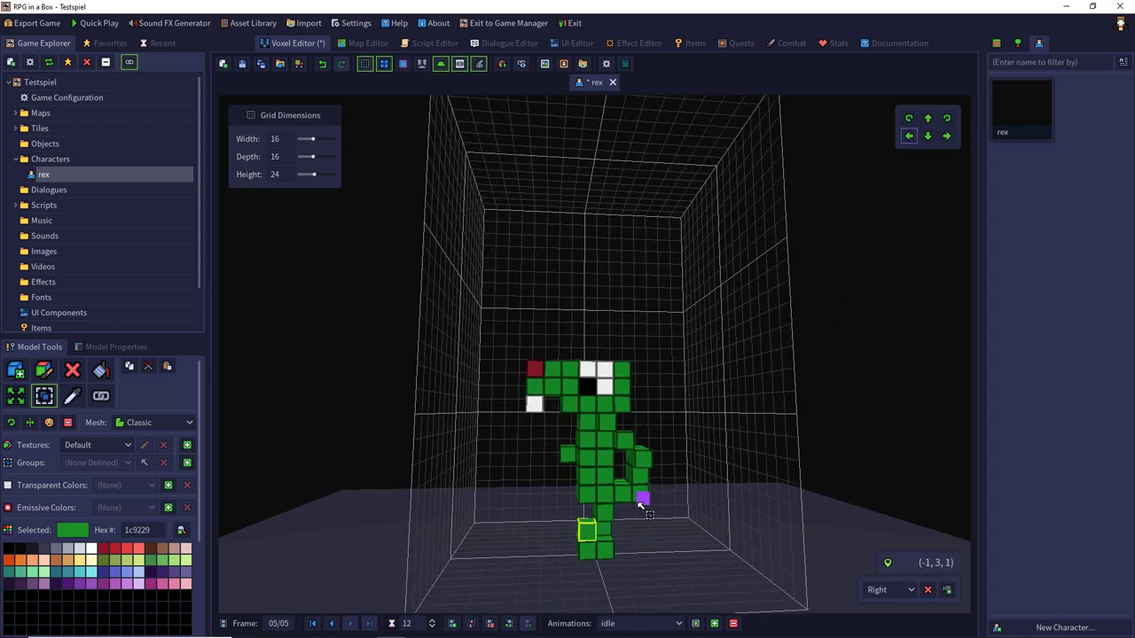
left_click(606, 550)
left_click(909, 136)
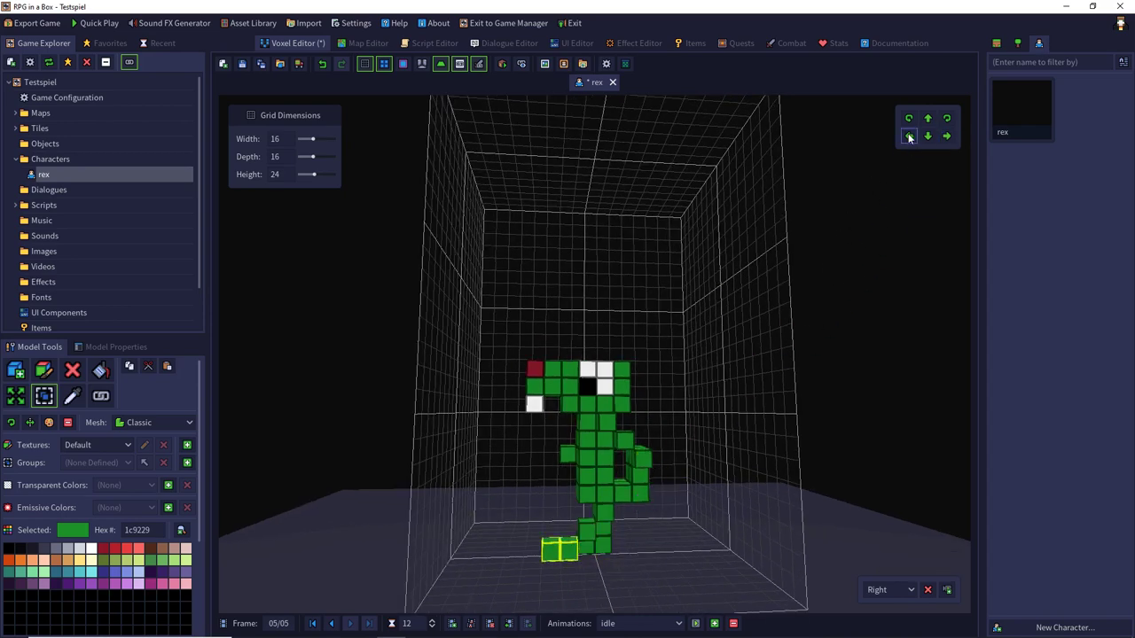
left_click(550, 550)
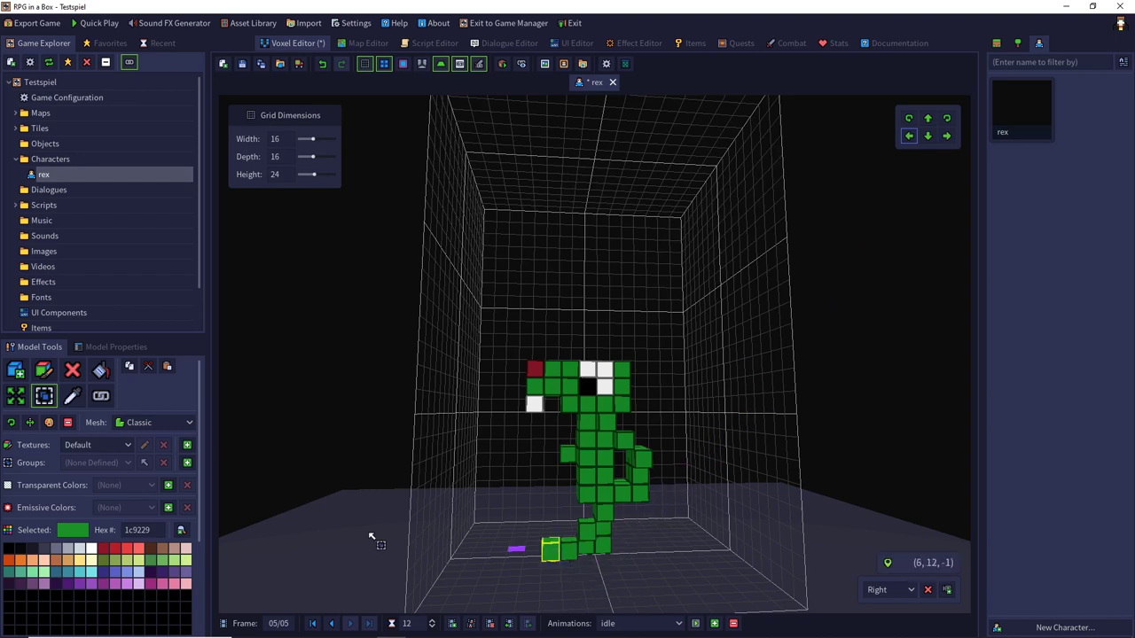
left_click(572, 550)
left_click_drag(550, 550, 569, 552)
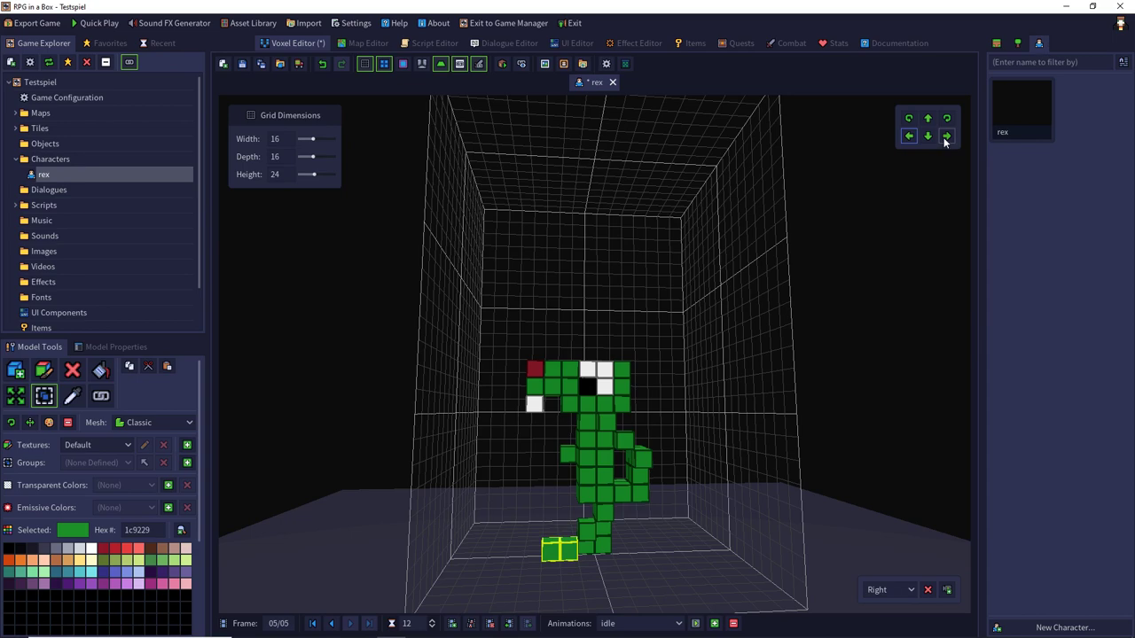
left_click(944, 142)
- Move the left leg's lower leg voxel and both foot voxels one voxel backward in frame 5
middle_click_drag(538, 266, 928, 276)
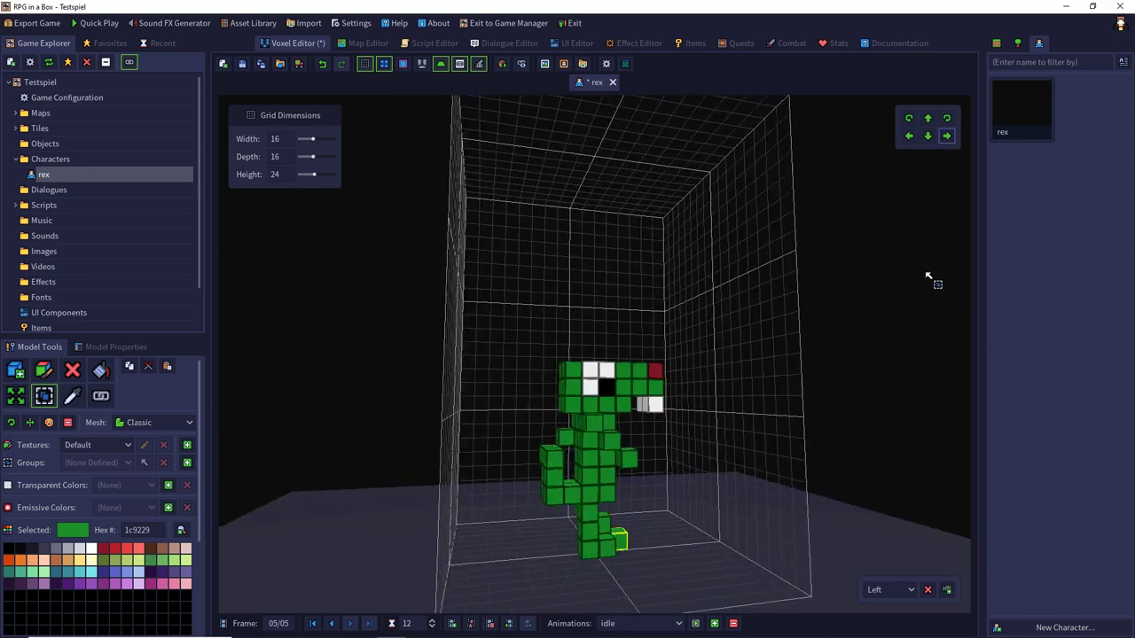
left_click(590, 531)
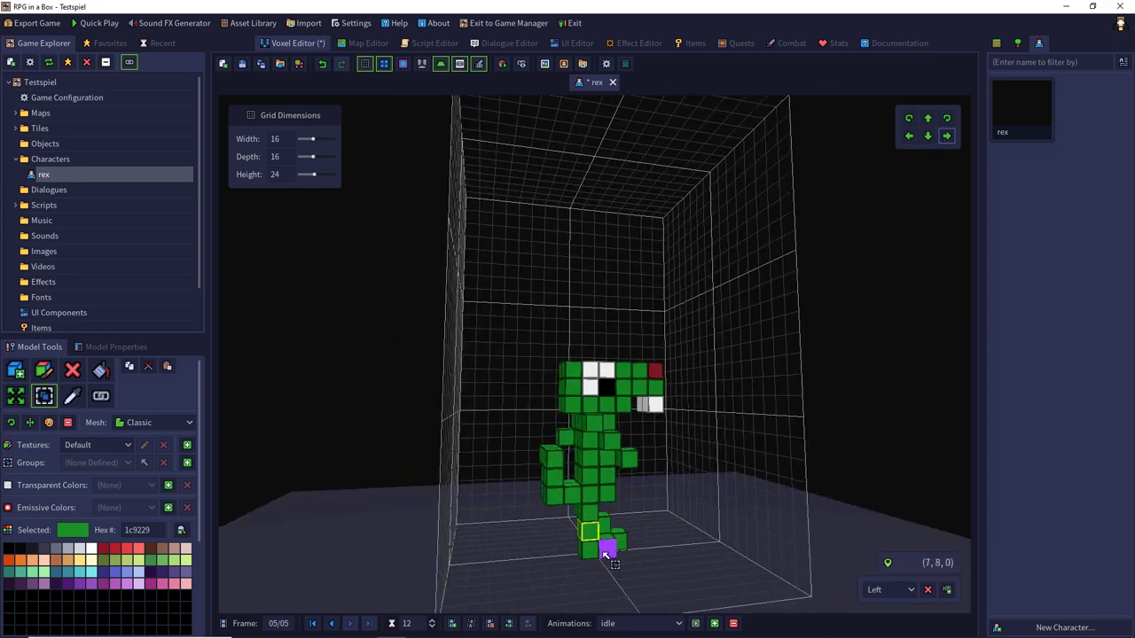
left_click_drag(590, 534, 605, 549)
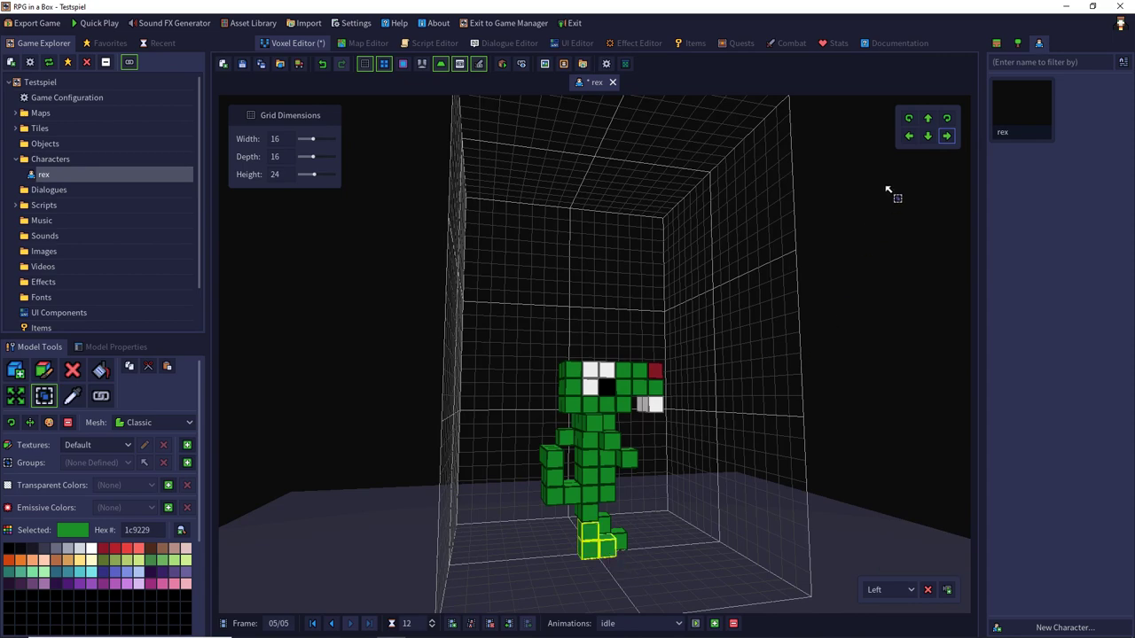
left_click(908, 136)
right_click_drag(780, 342, 750, 349)
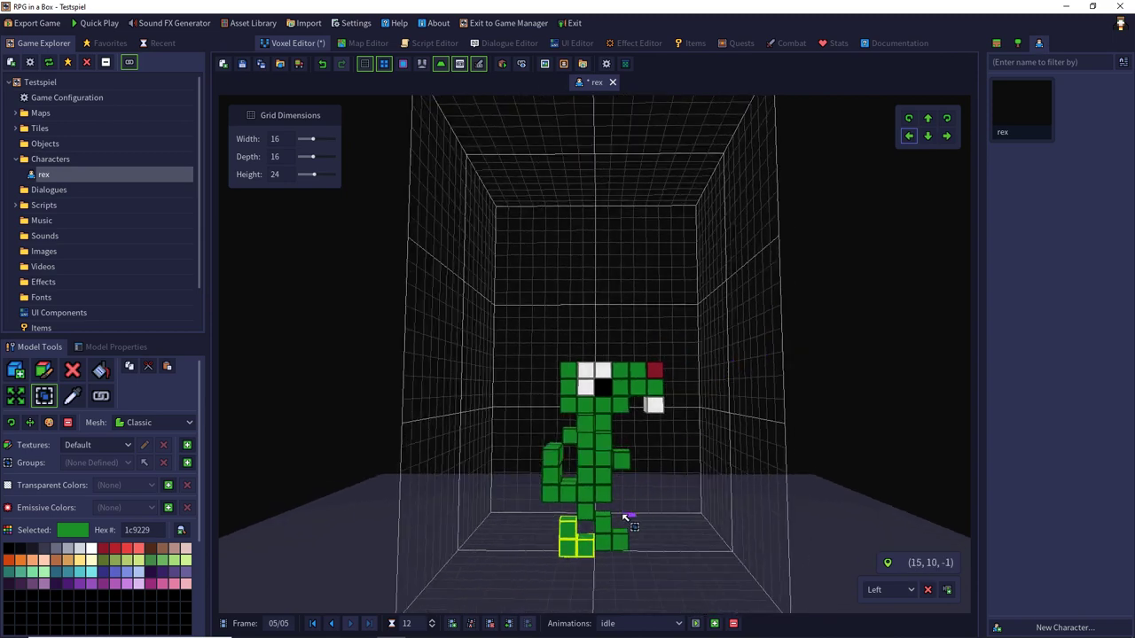
- Duplicate frame 4, shift the copy to the end as frame 6, and duplicate it again as frame 7
left_click(334, 624)
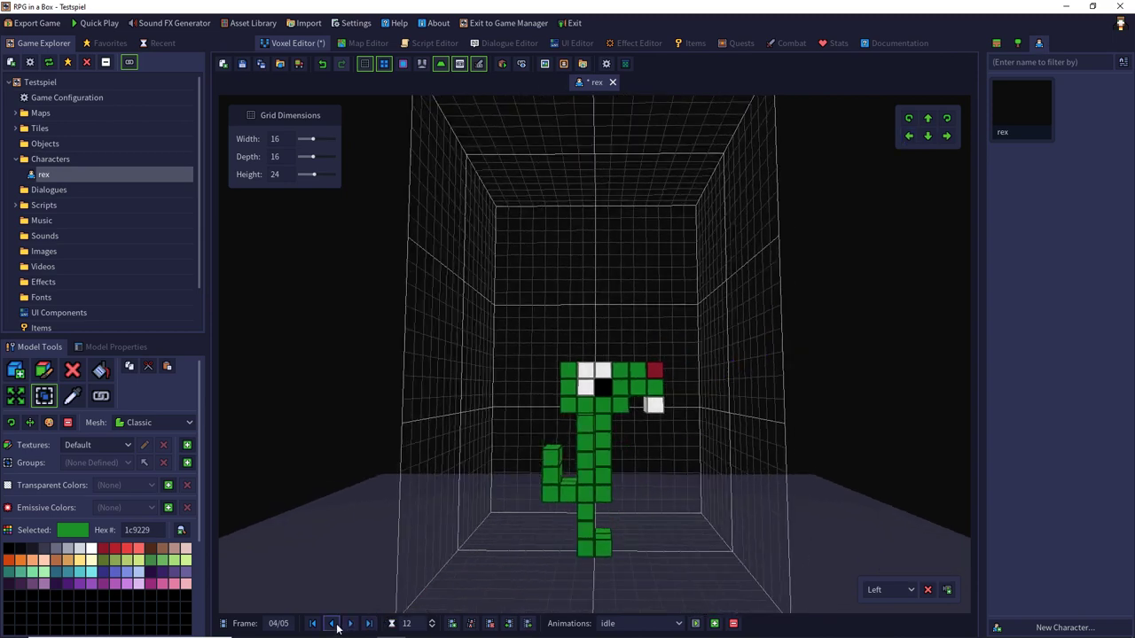
left_click(470, 624)
left_click(527, 624)
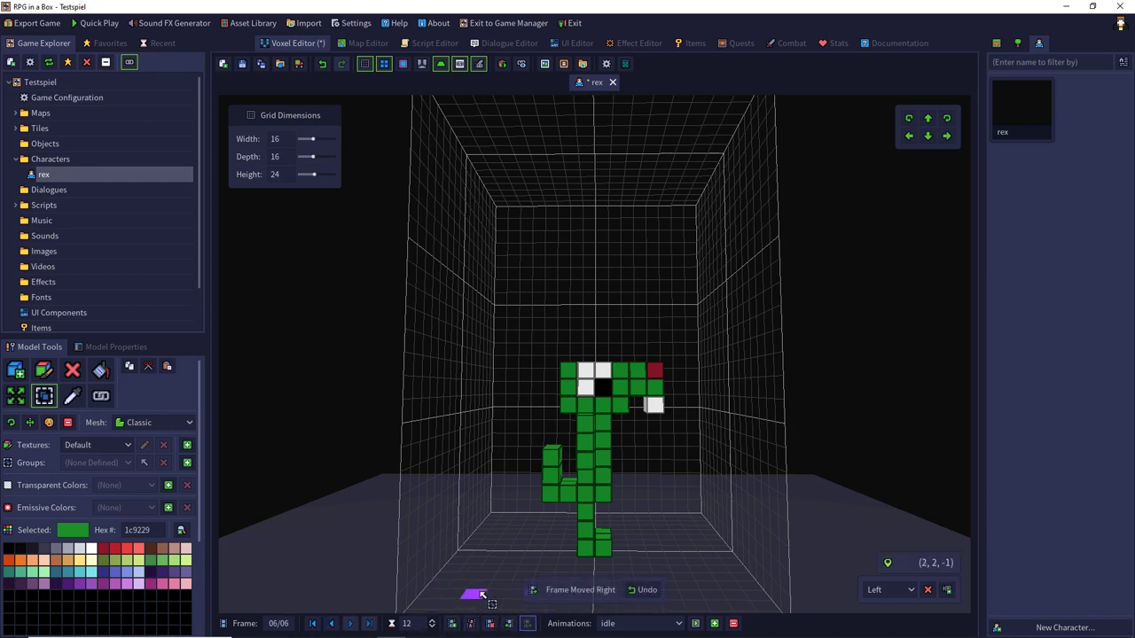
left_click(470, 624)
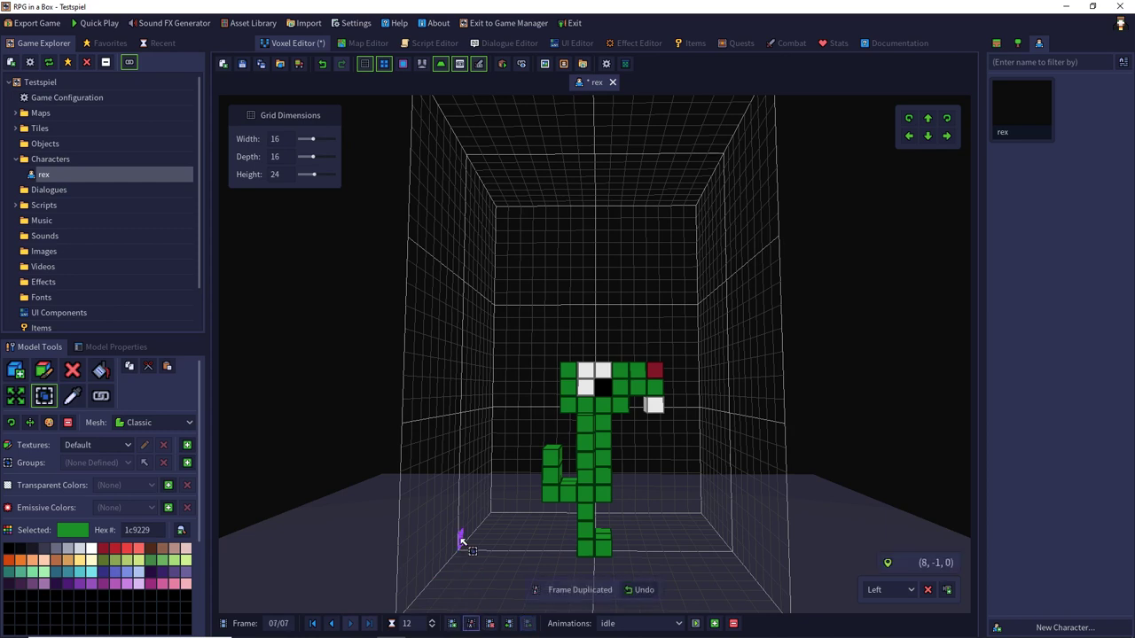
- Step back to frame 4 and forward through to frame 7 to check the order of the walking poses
left_click(334, 624)
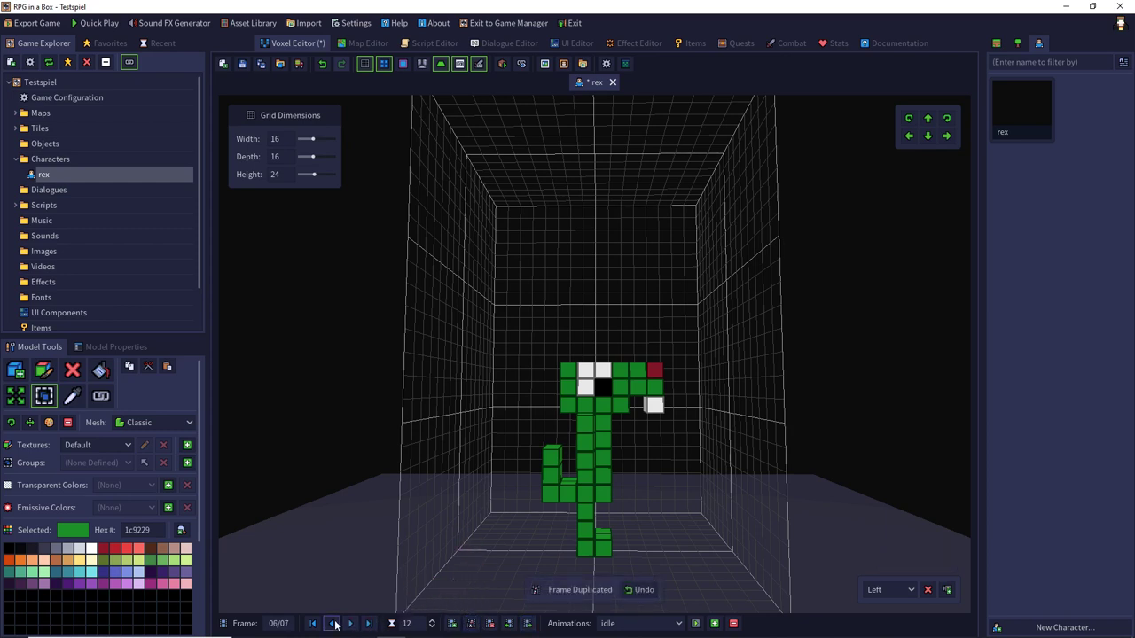
left_click(334, 624)
left_click(334, 624)
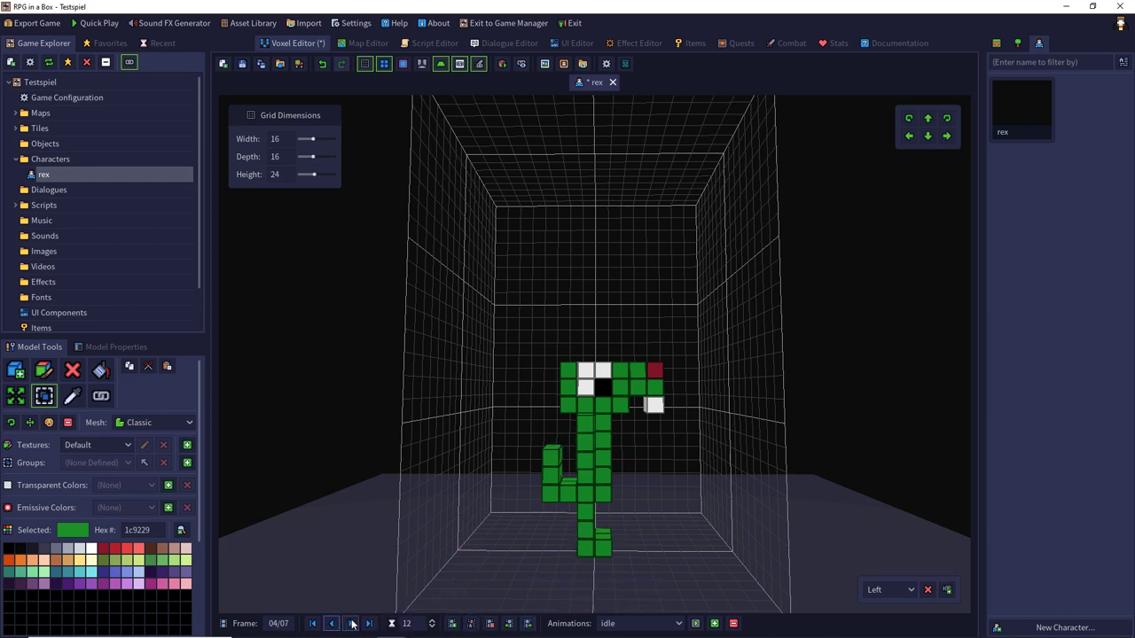
left_click(352, 624)
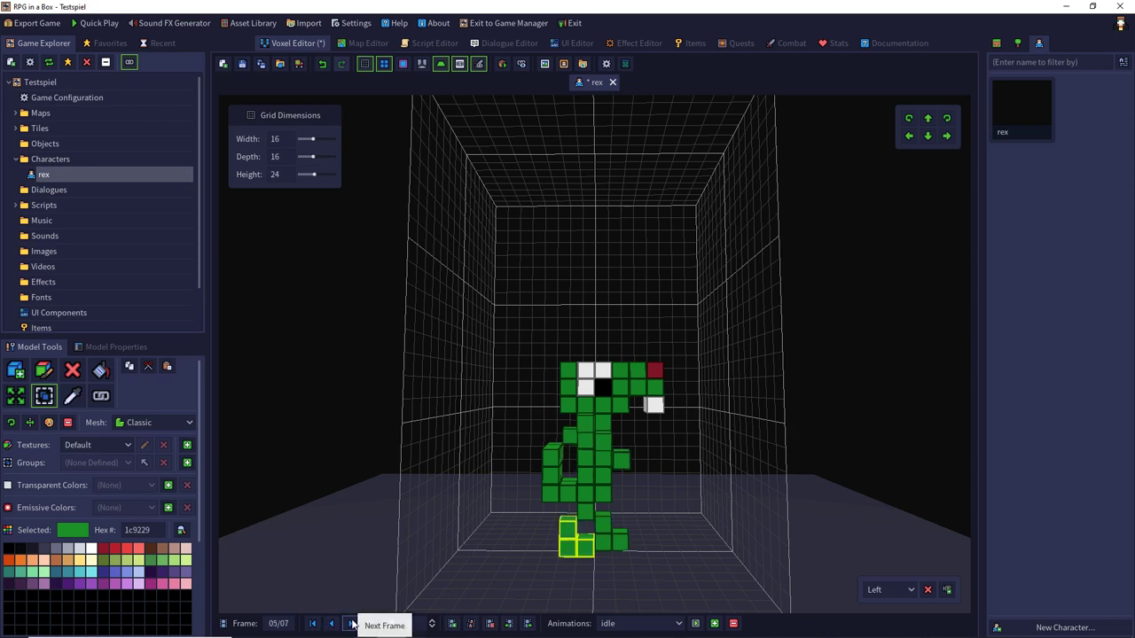
left_click(352, 625)
left_click(352, 624)
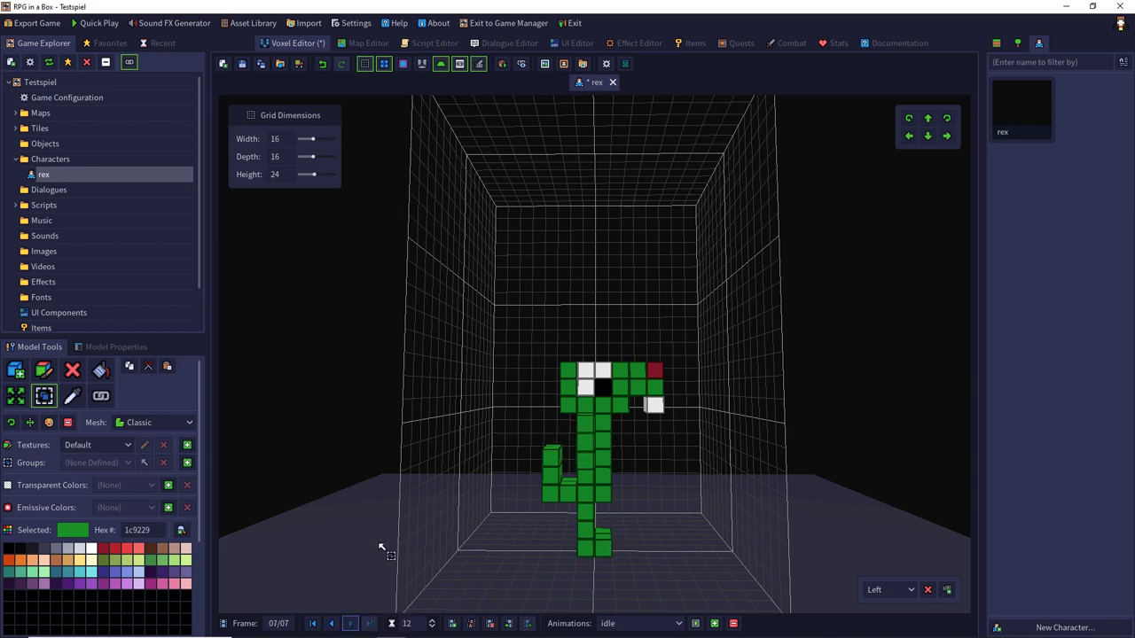
- In frame 7, move the left arm's upper voxel one voxel backward and its lower voxel two voxels backward
left_click(586, 442)
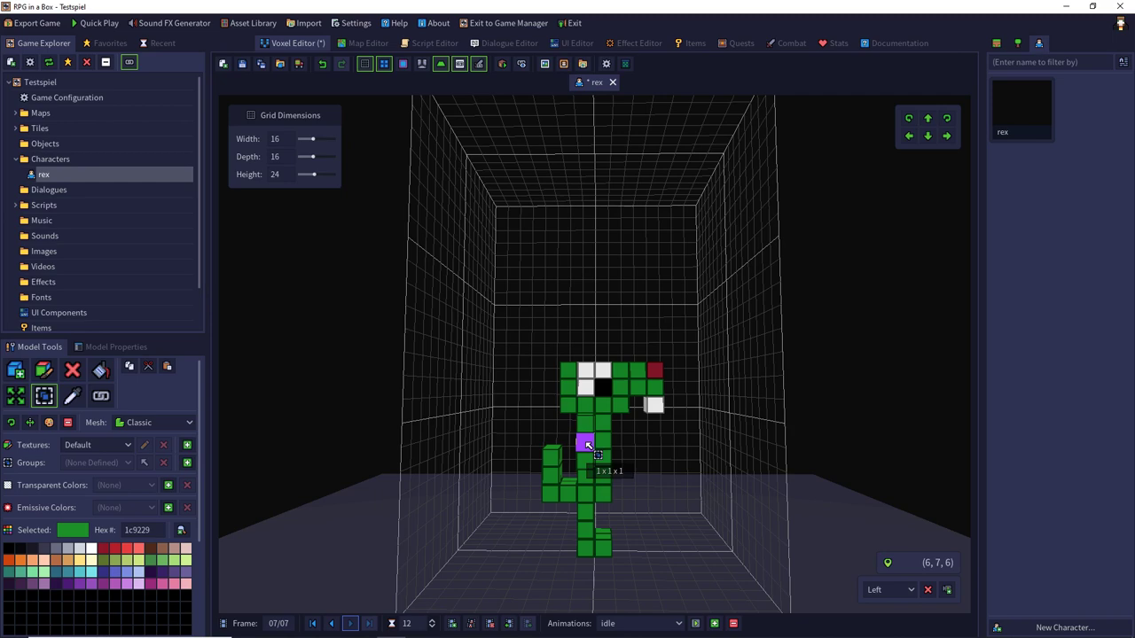
left_click(909, 136)
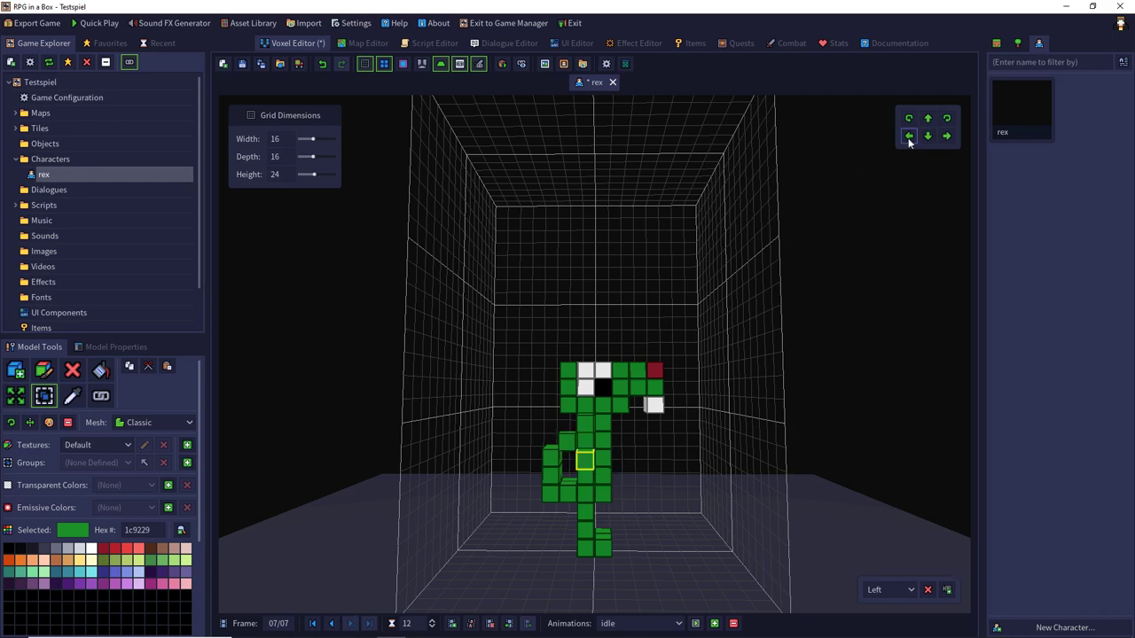
left_click(909, 136)
- On the right arm, move the upper voxel one voxel forward and the lower voxel two voxels forward
right_click_drag(859, 399, 456, 426)
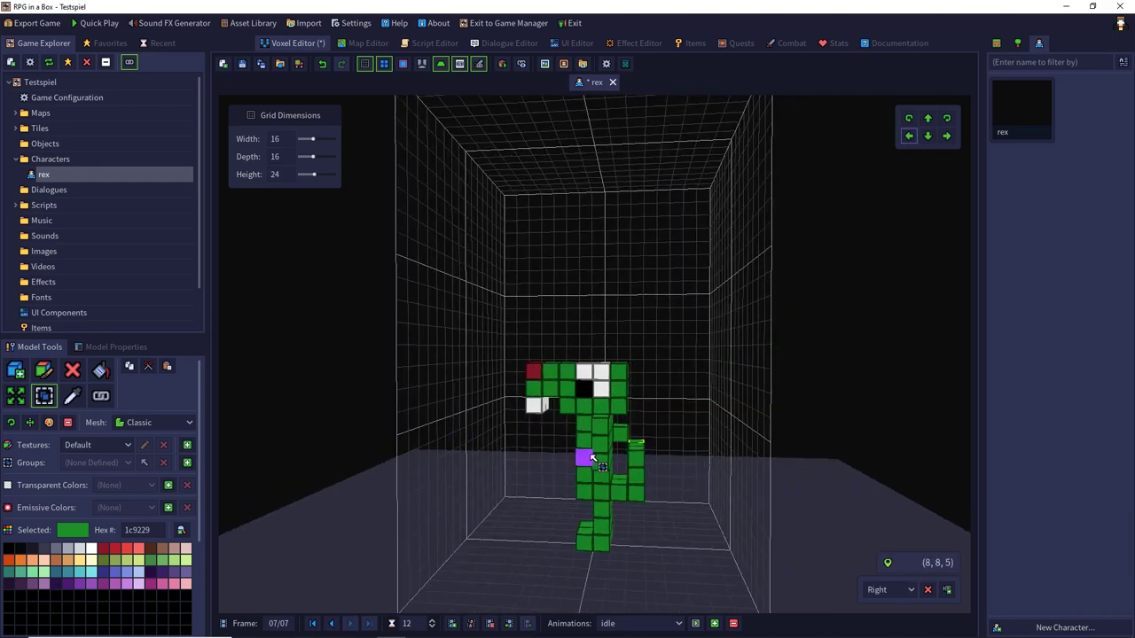
left_click(597, 443)
left_click(909, 136)
left_click(605, 460)
left_click(902, 142)
left_click(902, 141)
- Move the lower leg and foot voxels of the right leg one voxel backward and those of the left leg one voxel forward
left_click_drag(607, 536, 589, 548)
left_click(947, 136)
right_click_drag(724, 327, 928, 381)
left_click_drag(588, 534, 601, 555)
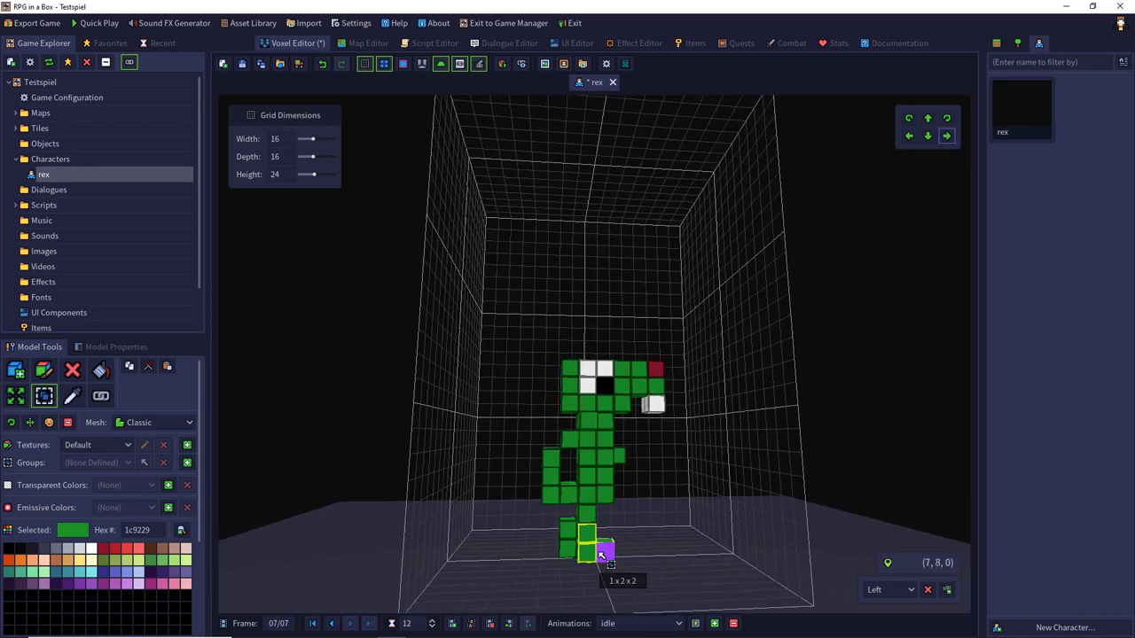
left_click(947, 135)
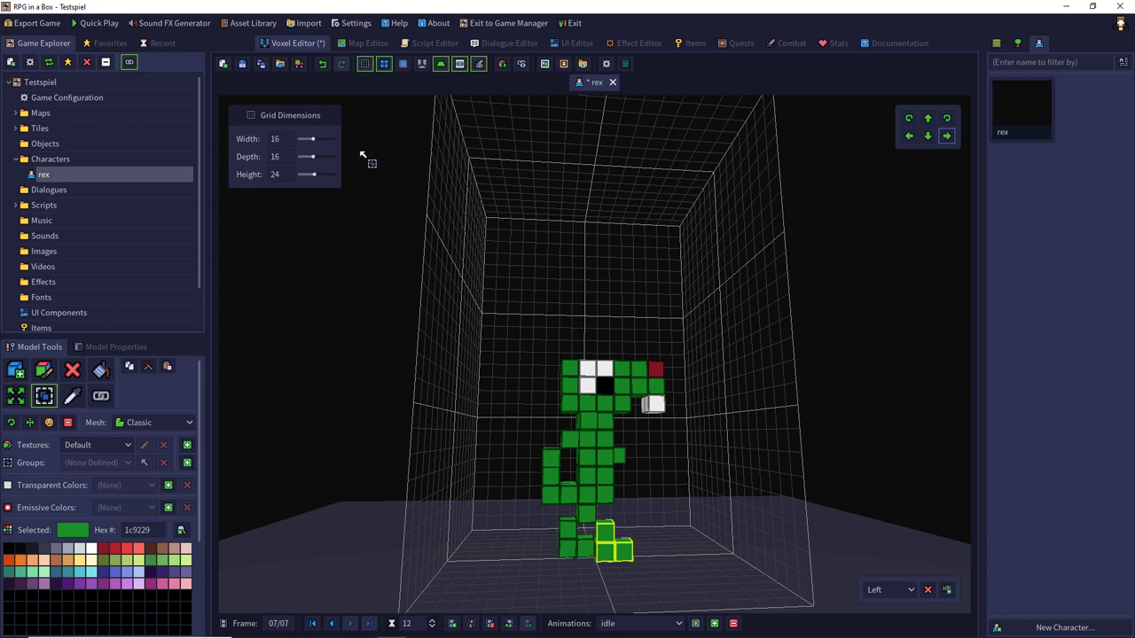
- Save the rex model and show it in the preset Right view
left_click(242, 64)
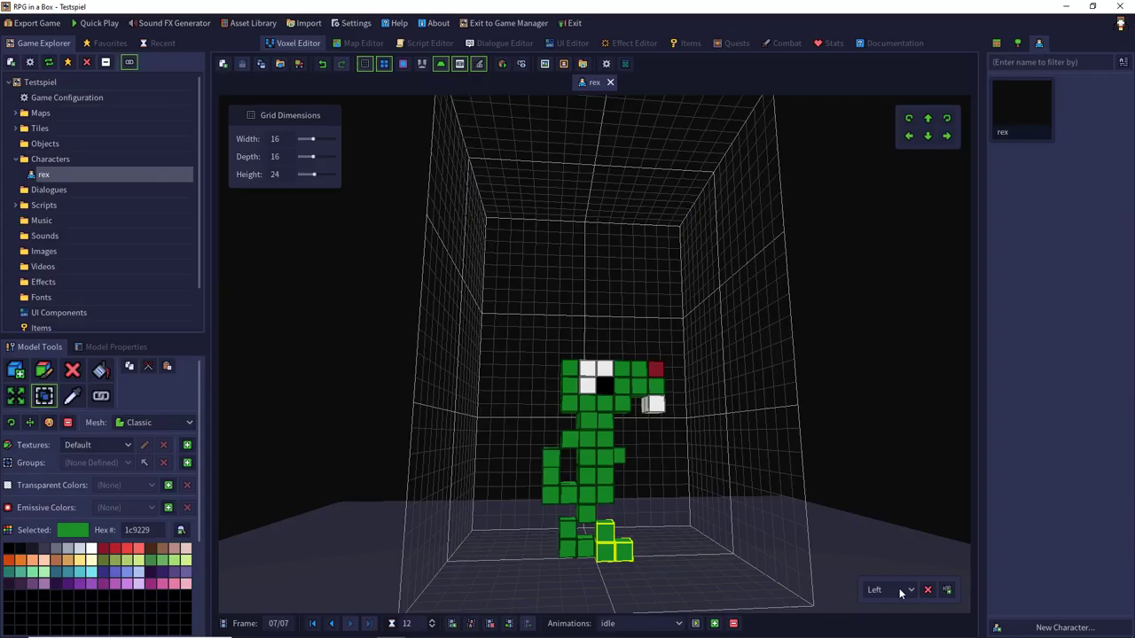
left_click(899, 588)
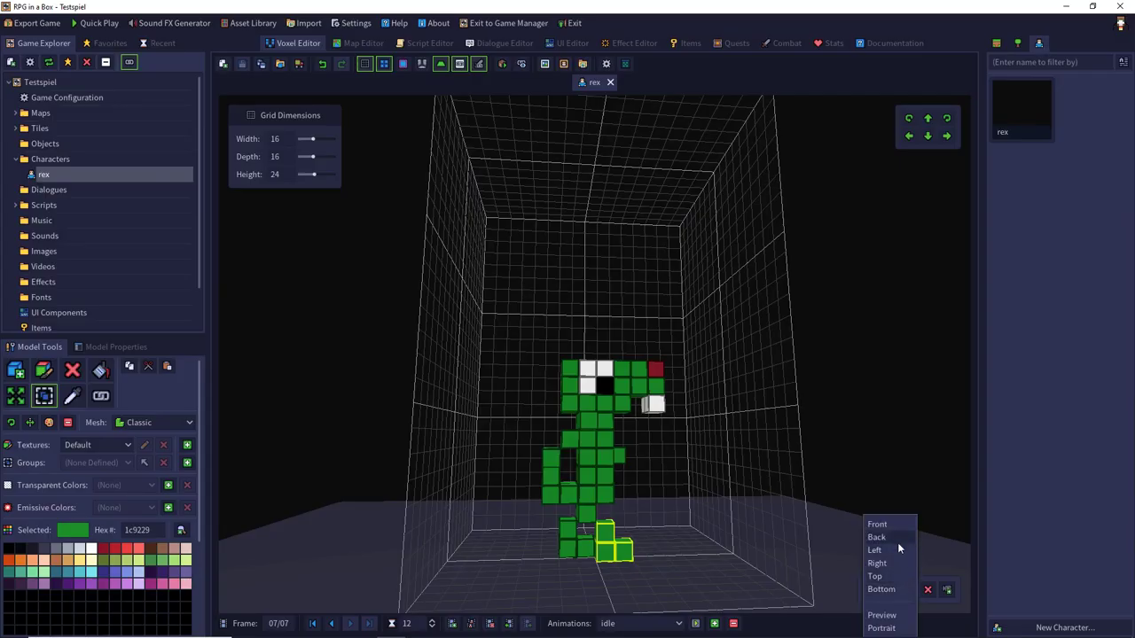
left_click(894, 549)
left_click(889, 594)
left_click(890, 562)
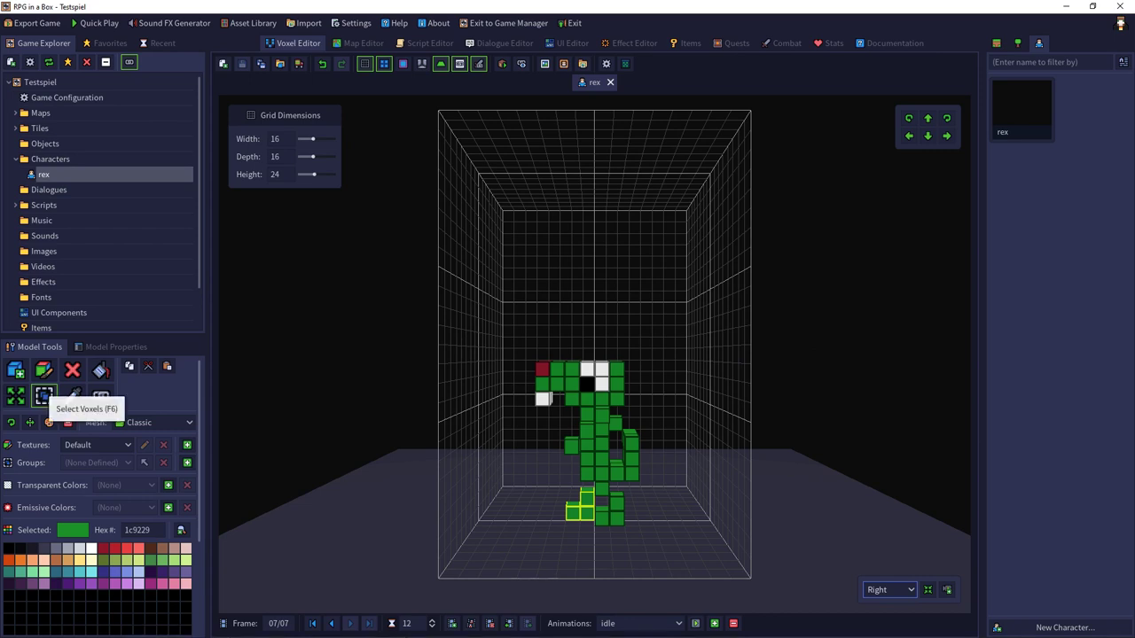
- Add an animation with the predefined name walk, from frame 4 to frame 7, as Ping Pong at 8 frames/sec
left_click(717, 624)
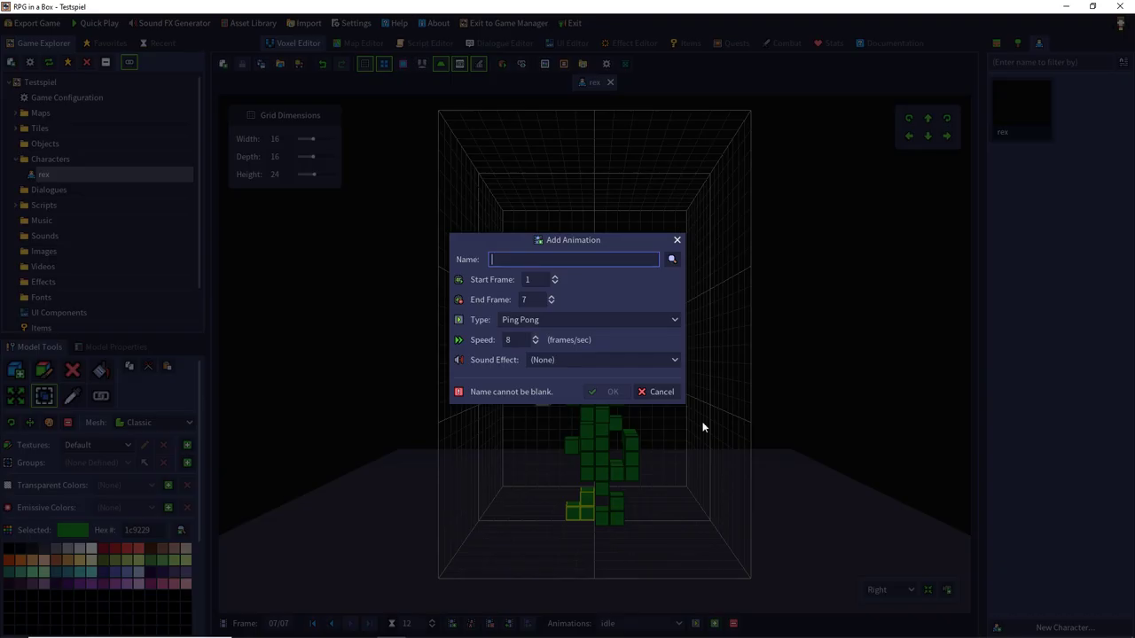
left_click(672, 258)
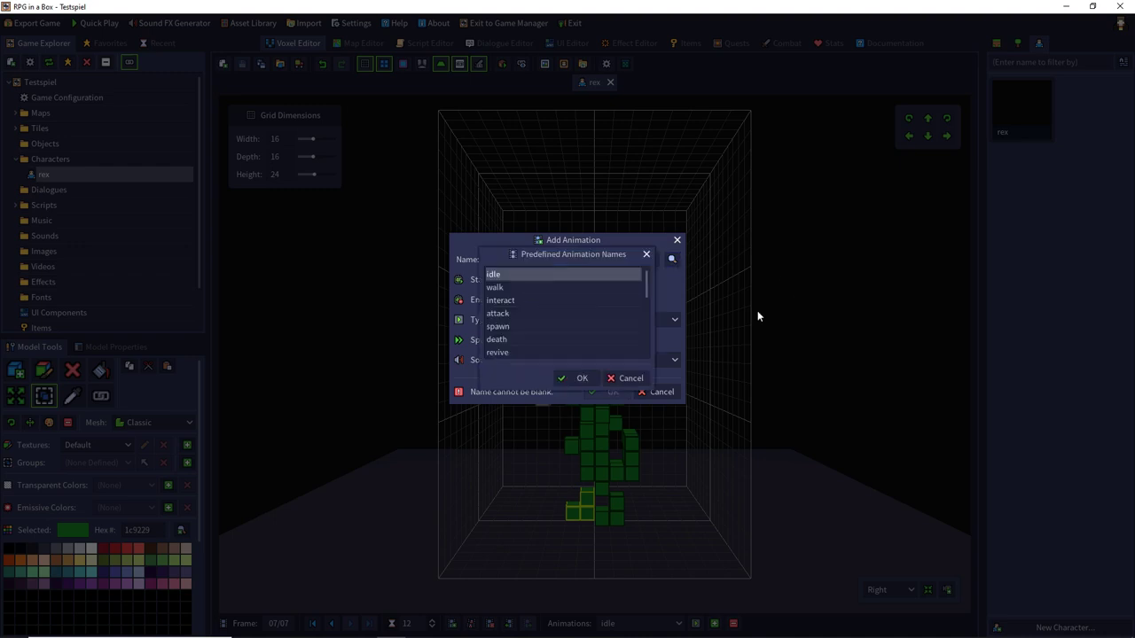
left_click(542, 287)
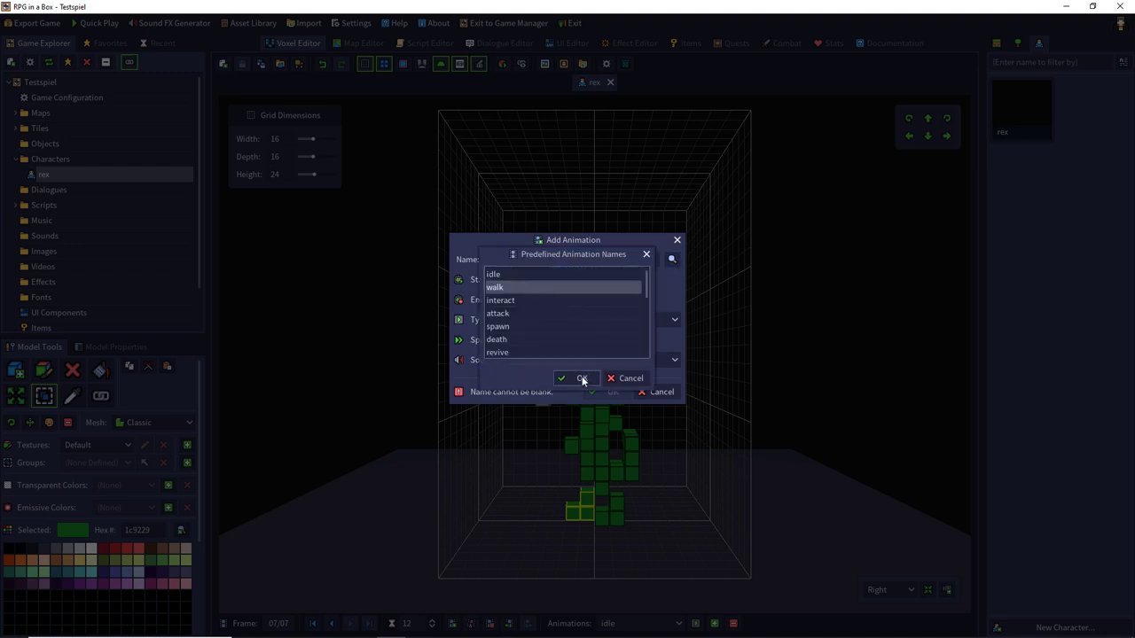
left_click(582, 378)
left_click(555, 279)
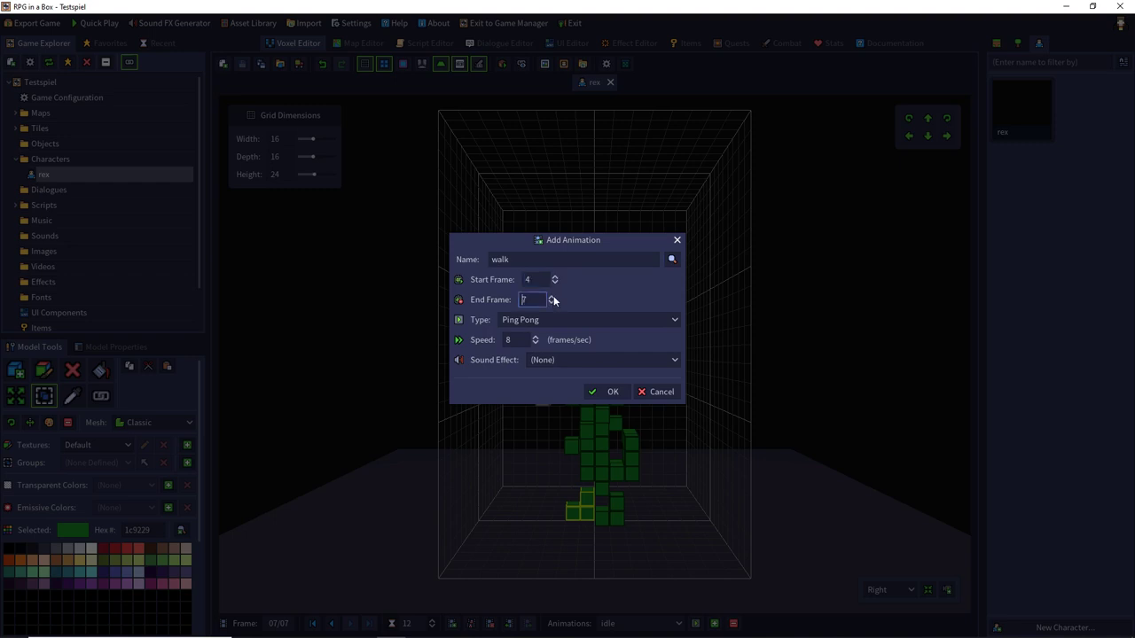
left_click(602, 390)
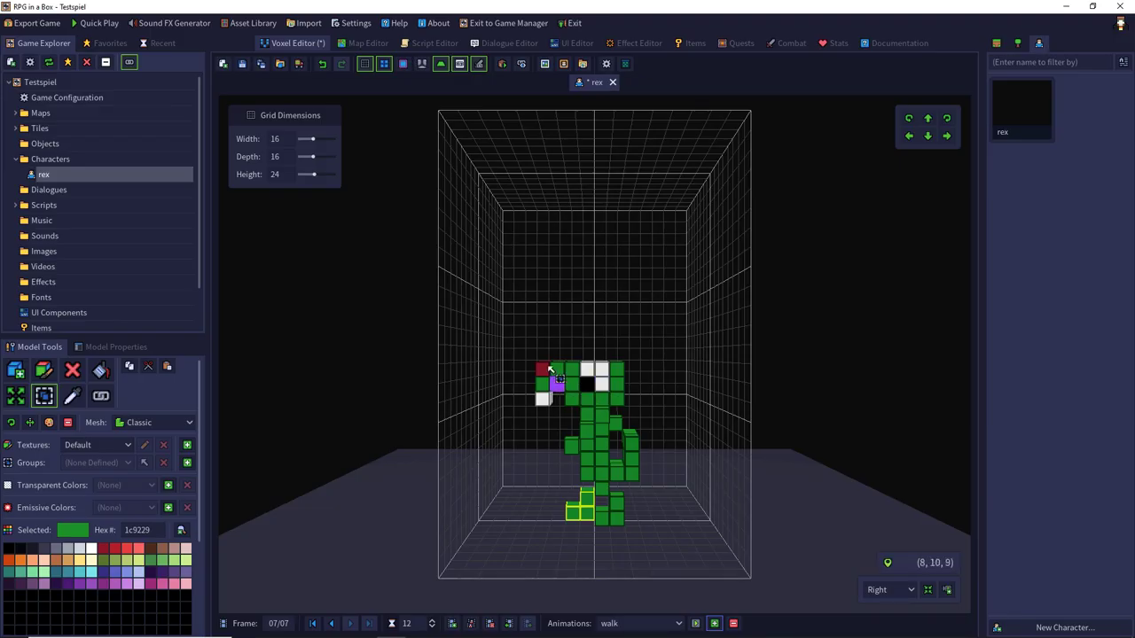
- Play the walk animation to check the leg and arm movement, and stop the playback
left_click(695, 623)
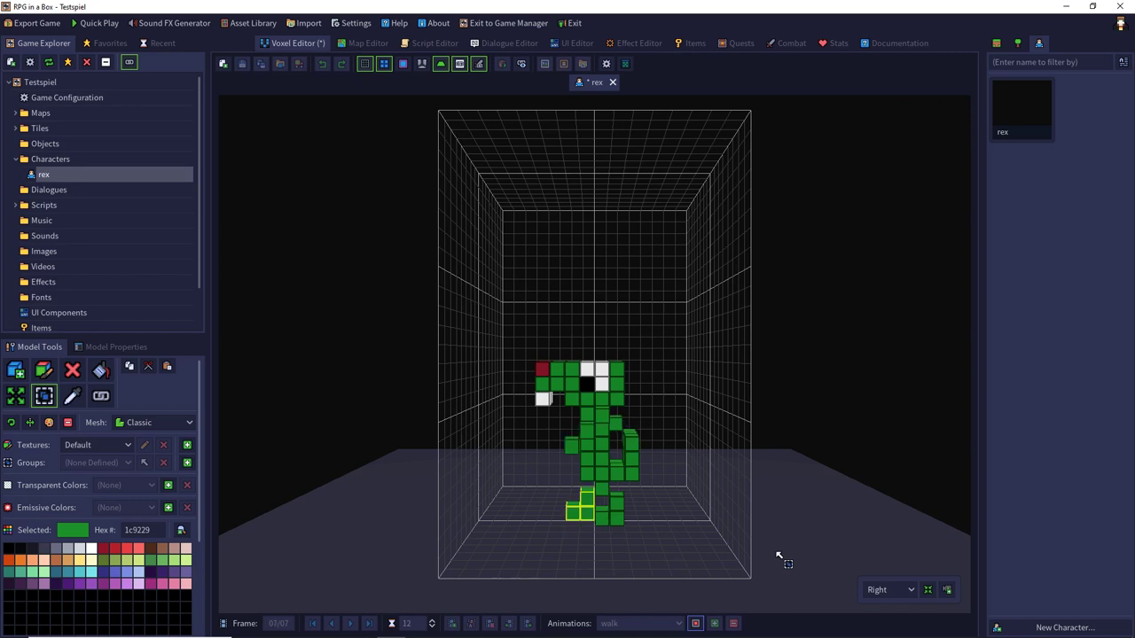
key("Left")
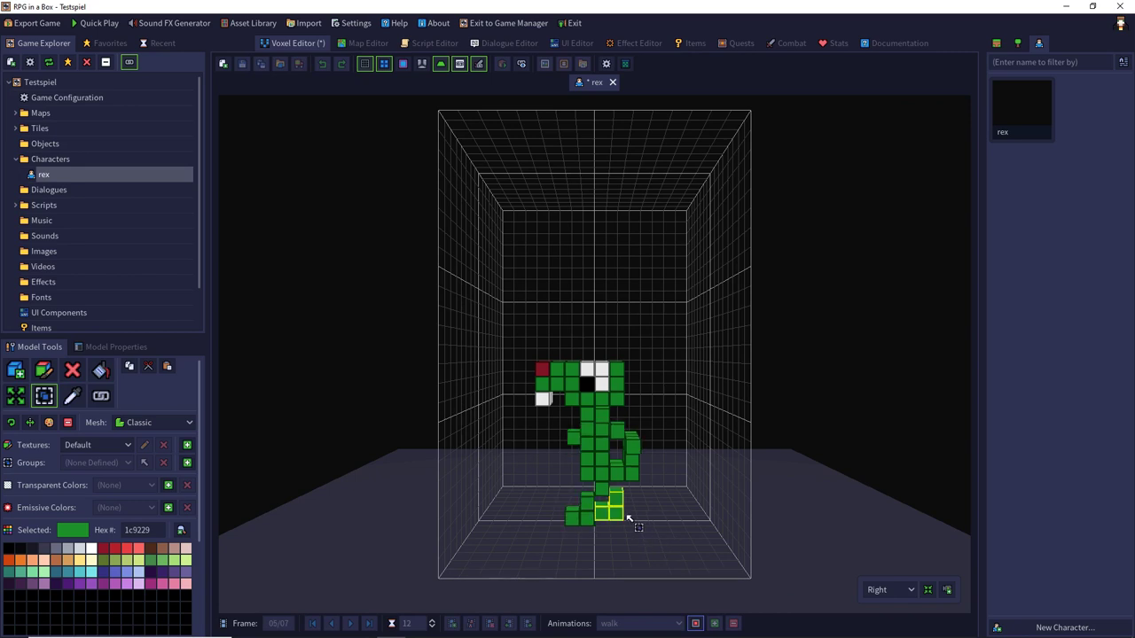
left_click(696, 624)
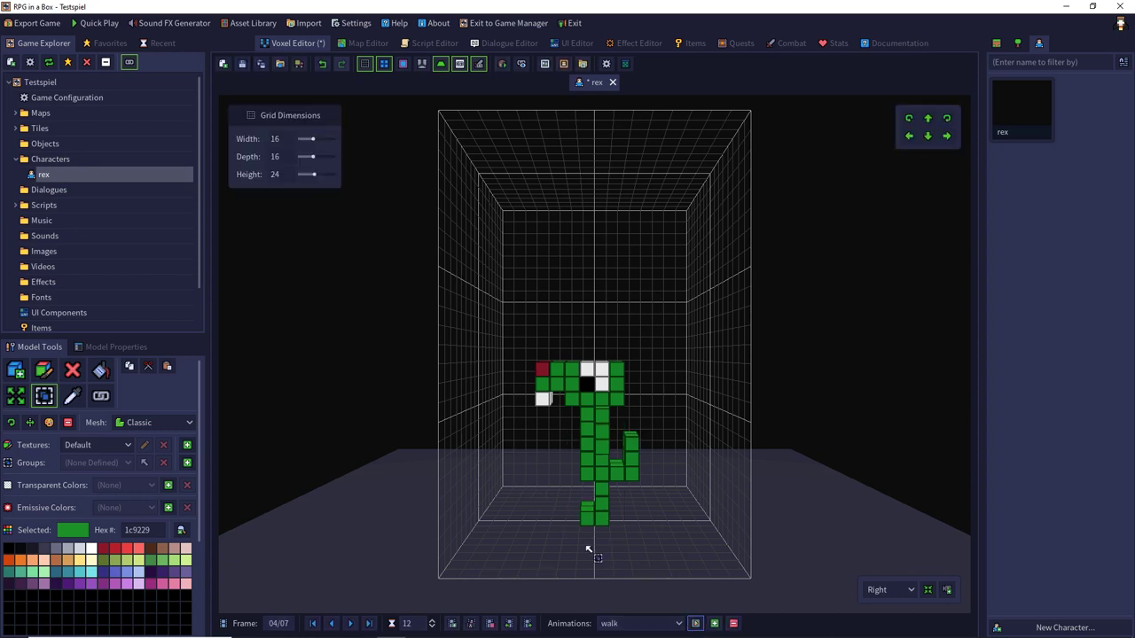
- Show the walk animation's settings in the character's model properties
left_click(119, 347)
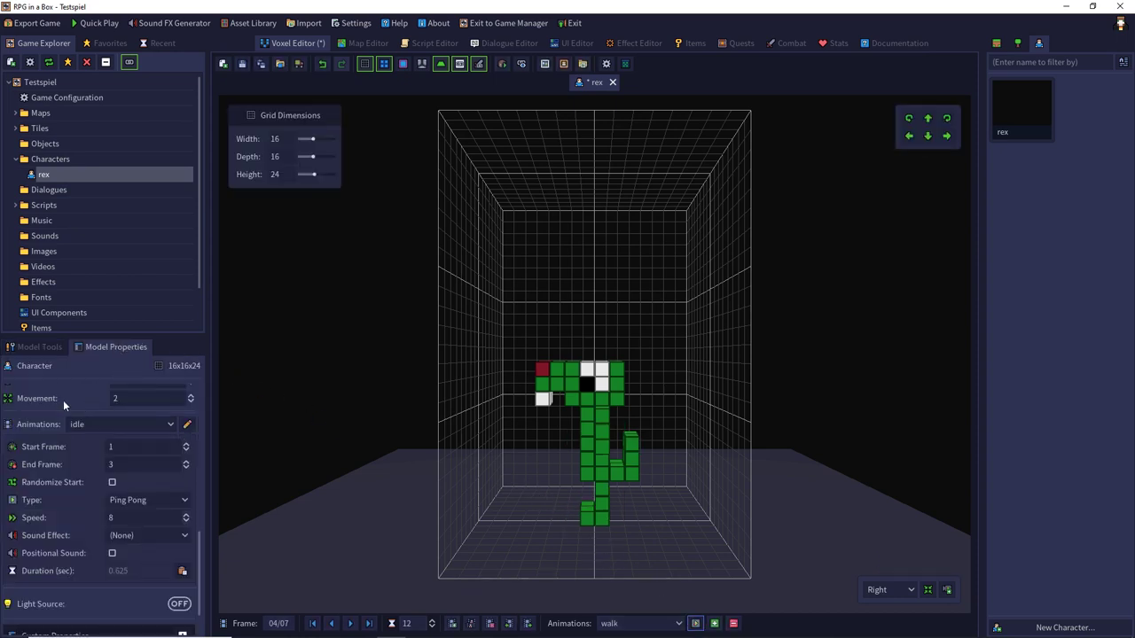
scroll(63, 400, "up", 6)
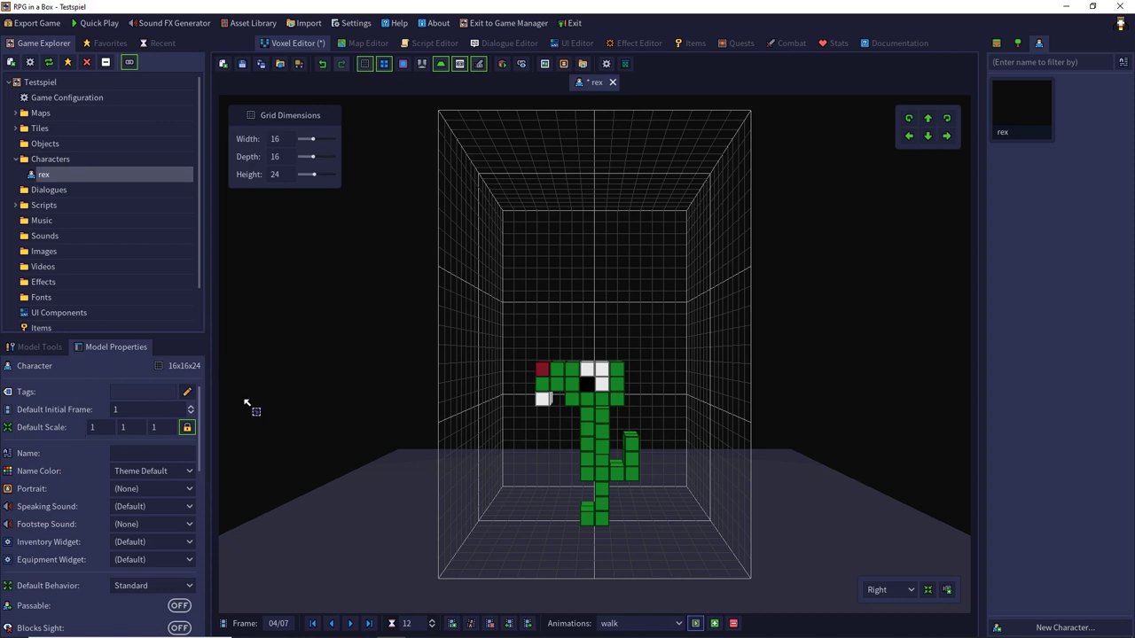
scroll(70, 404, "down", 3)
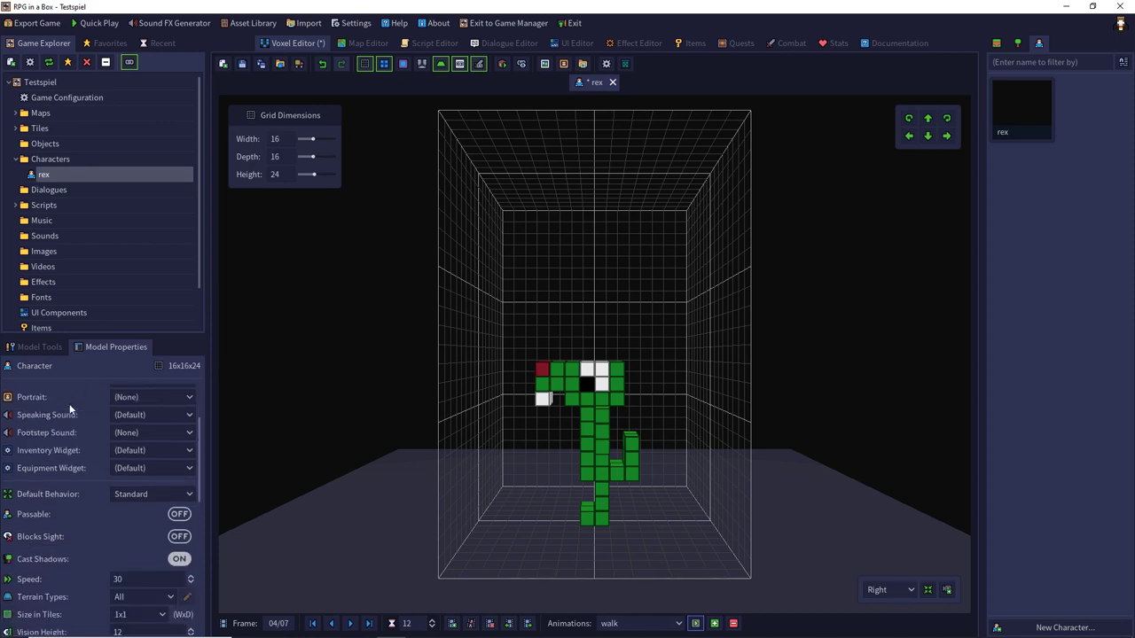
scroll(69, 404, "down", 7)
scroll(69, 404, "down", 2)
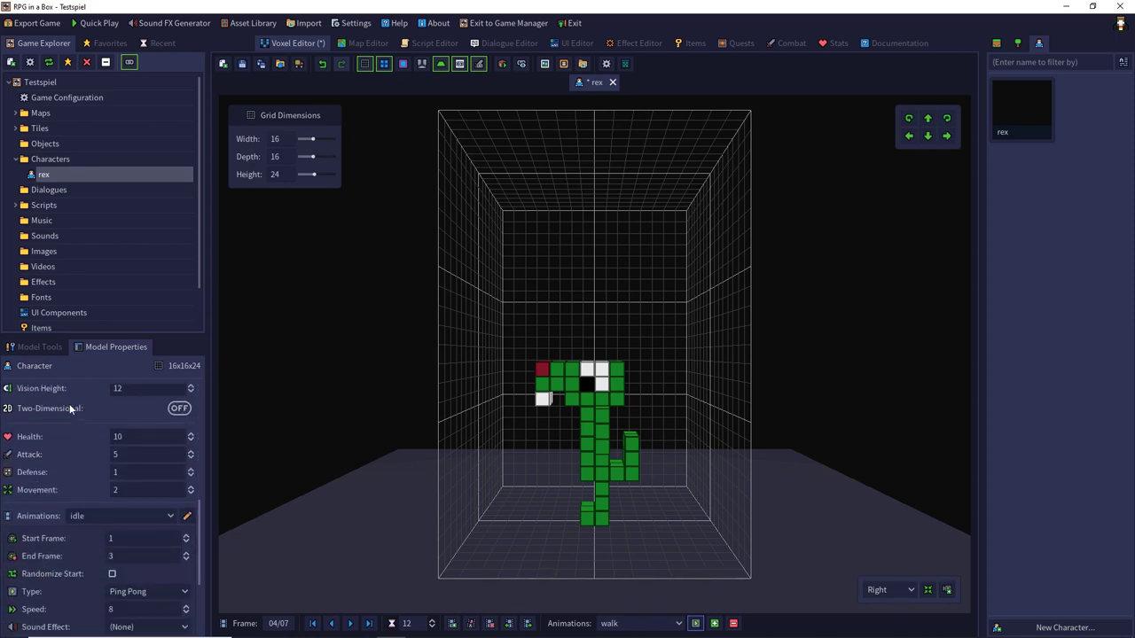
left_click(107, 486)
left_click(92, 517)
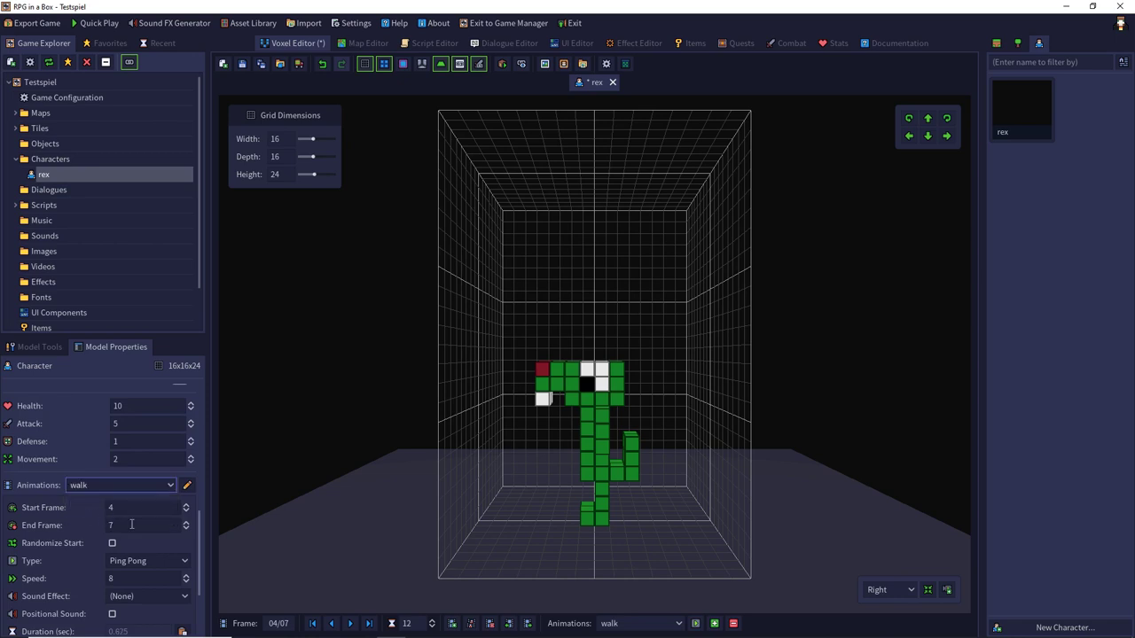
- Set the walk animation's speed to 10 and preview it
scroll(48, 539, "down", 1)
left_click(153, 550)
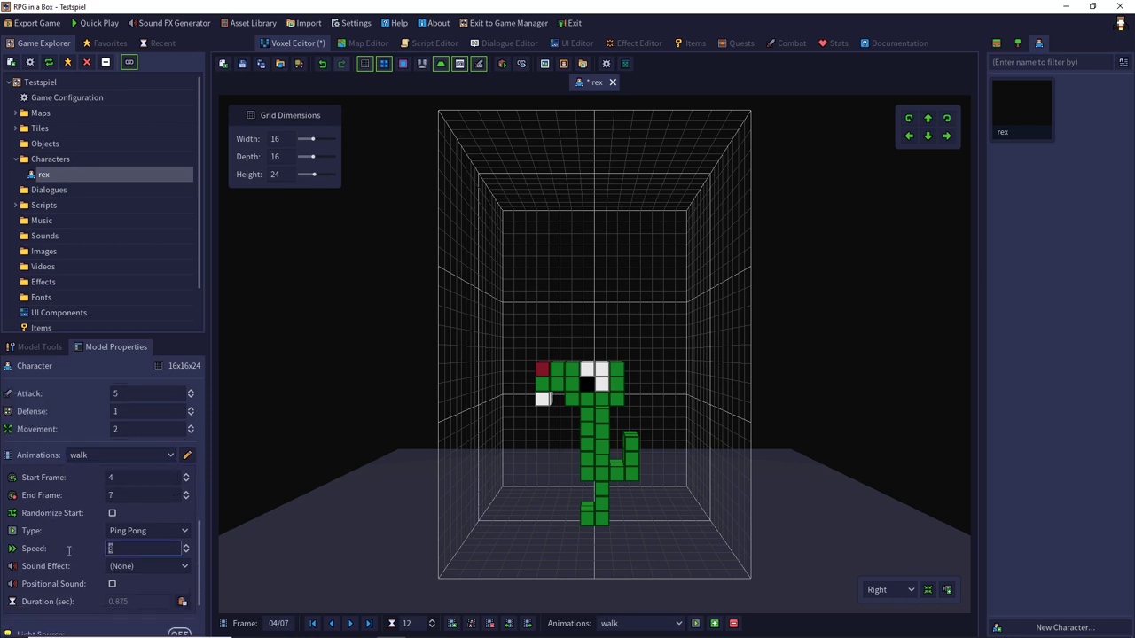
left_click(696, 624)
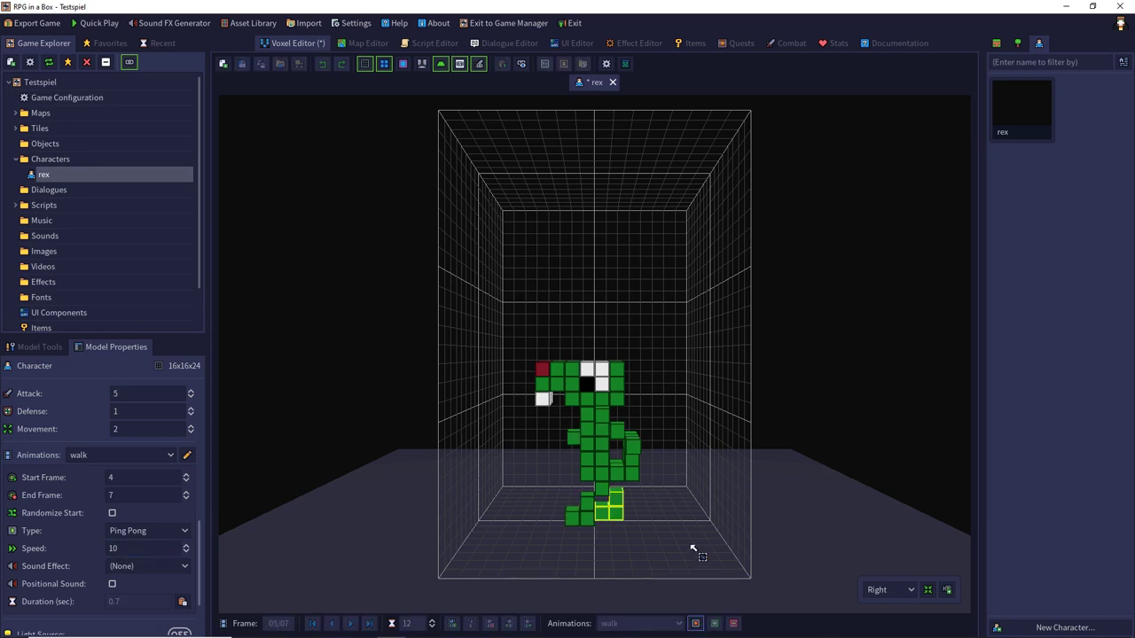
left_click(696, 623)
- Set the walk animation's speed to 12 and preview the playback
left_click(110, 495)
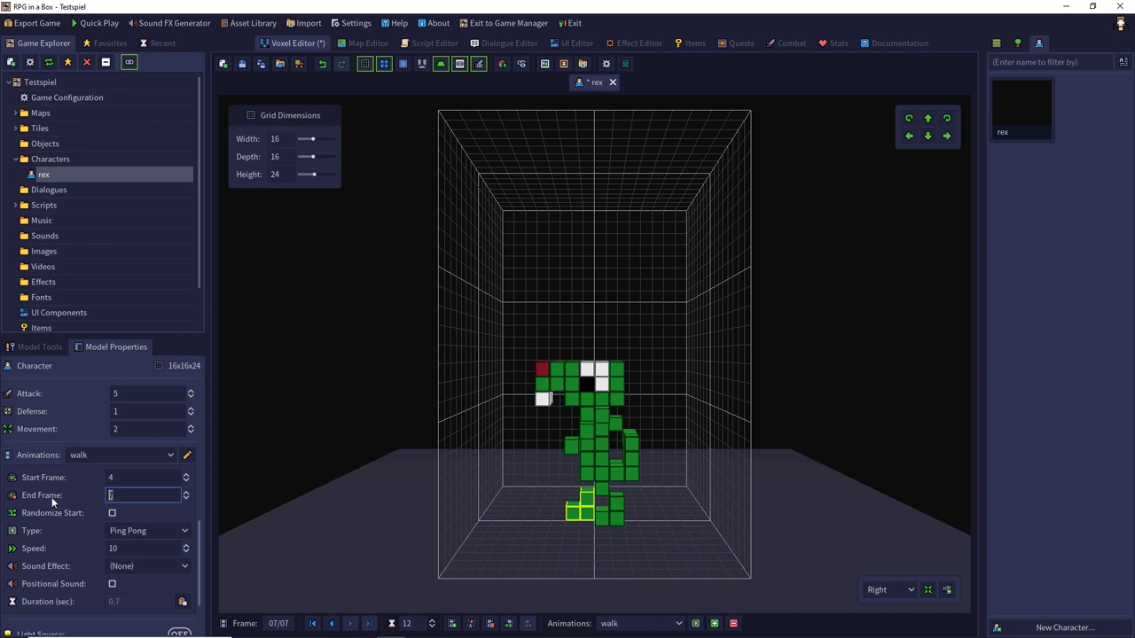
left_click(112, 549)
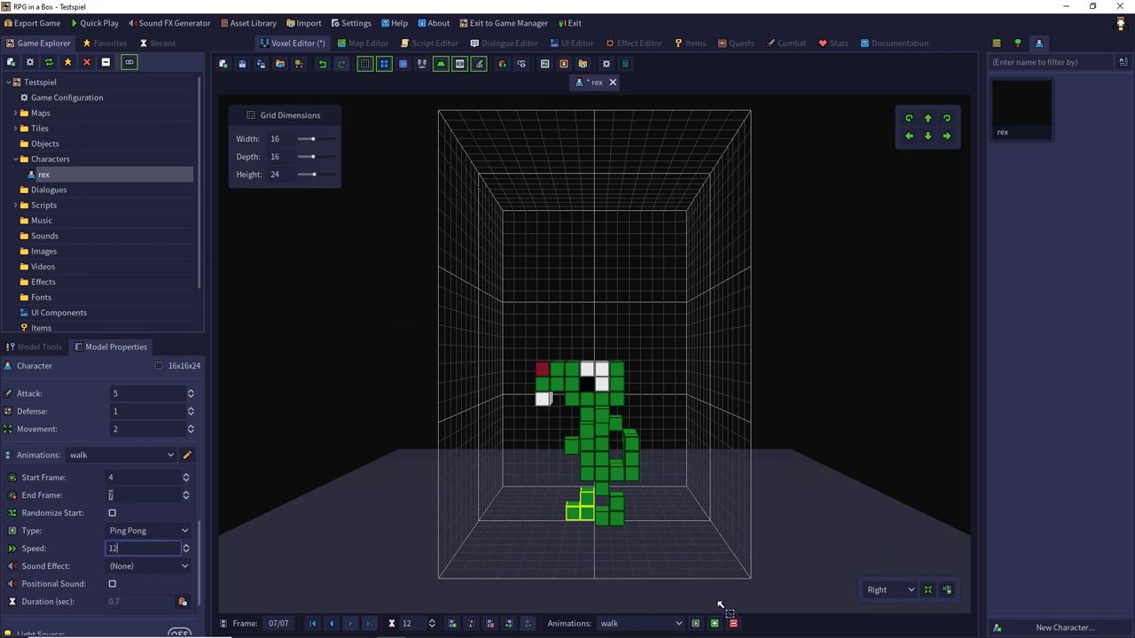
left_click(696, 624)
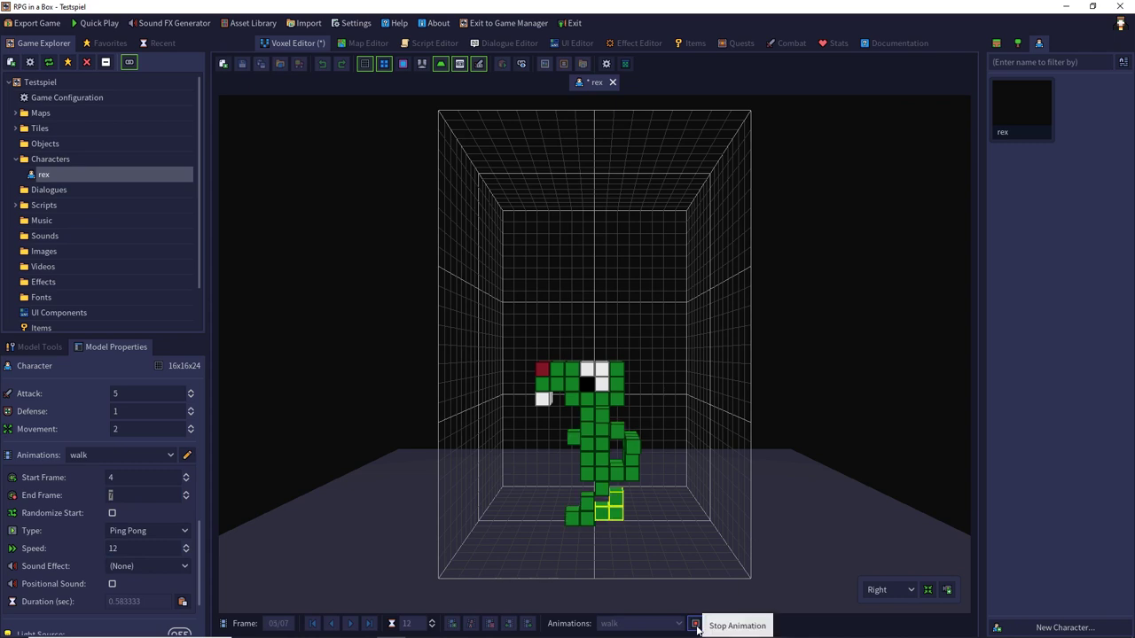
left_click(697, 625)
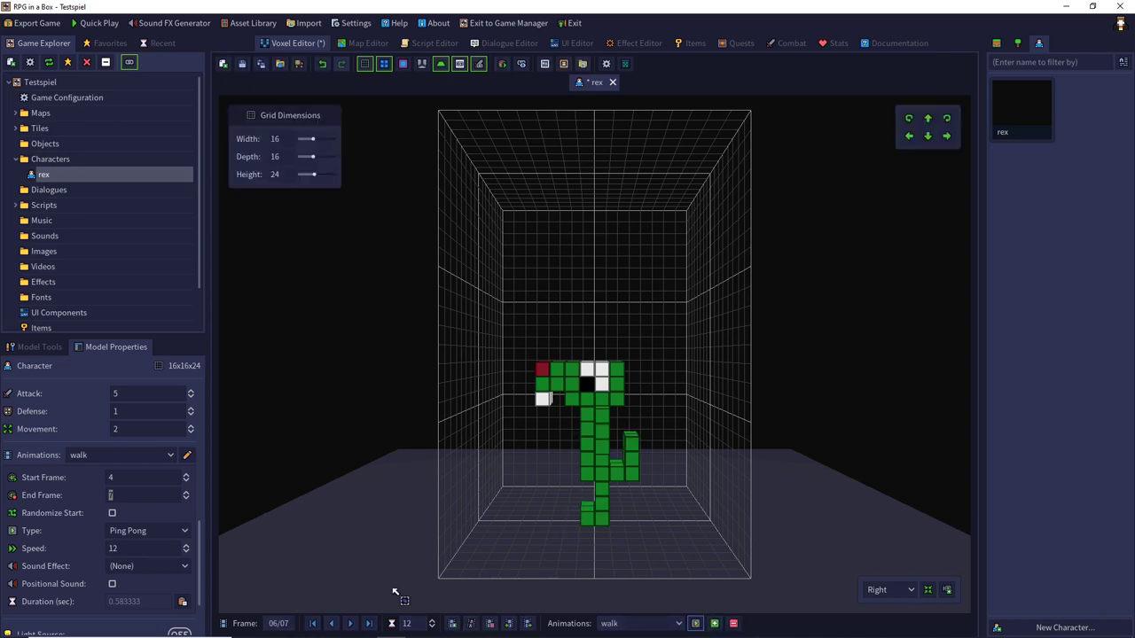
- Set the walk animation's speed to 16 and play it briefly as a check
double_click(124, 546)
type("16")
left_click(696, 624)
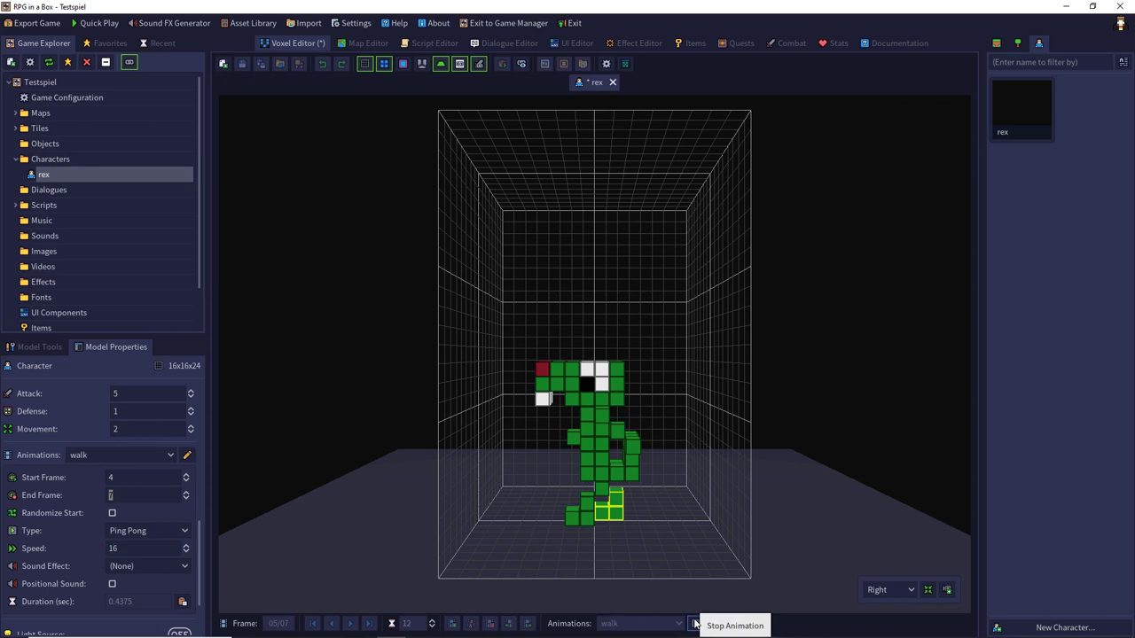
left_click(695, 625)
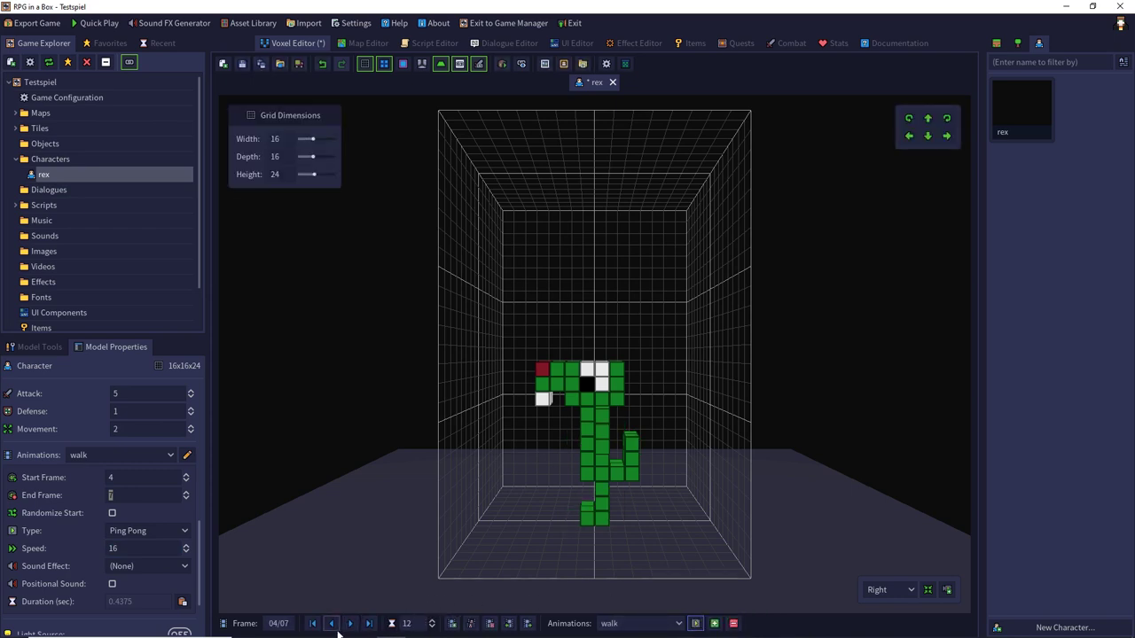
- Set the frame length multiplier to 1 on each of the walk frames 4 to 7
double_click(420, 625)
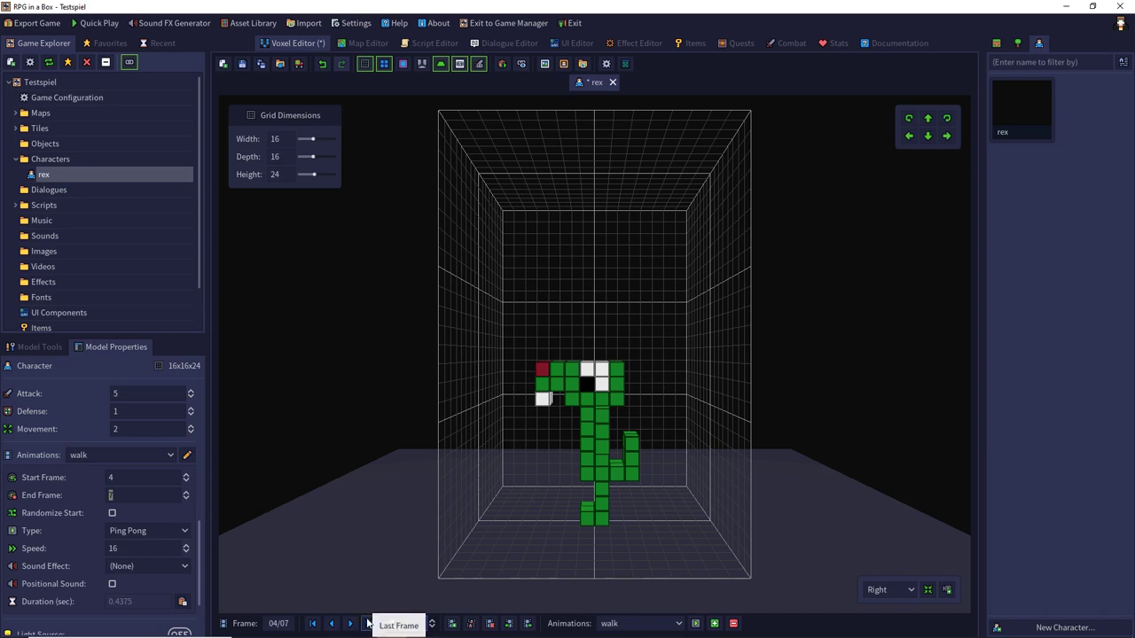
left_click(362, 625)
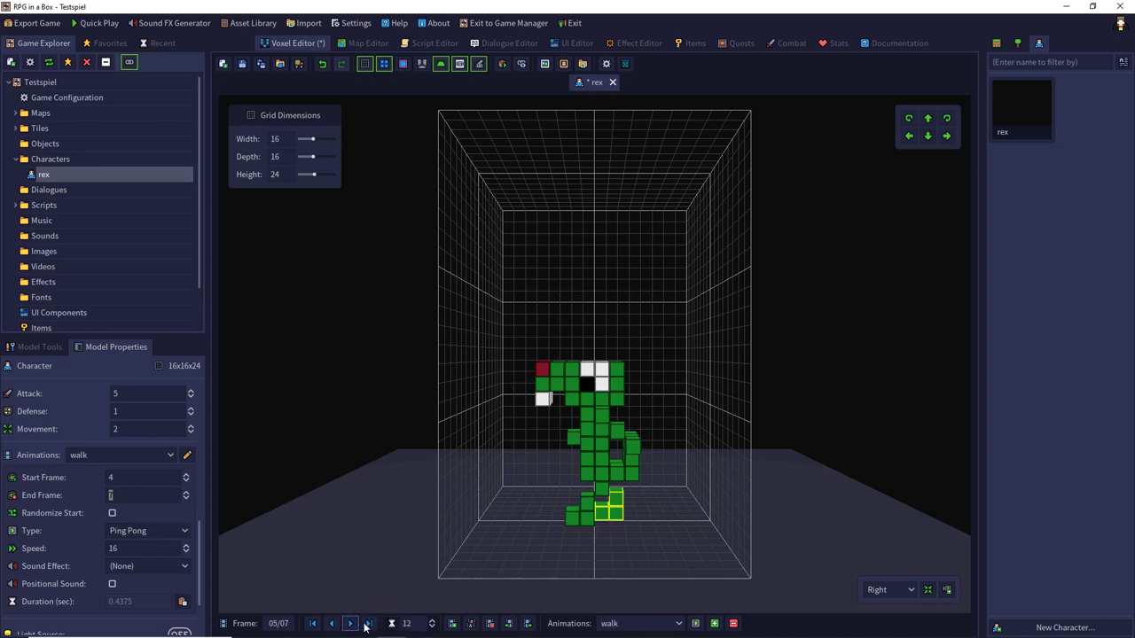
double_click(426, 623)
left_click(350, 624)
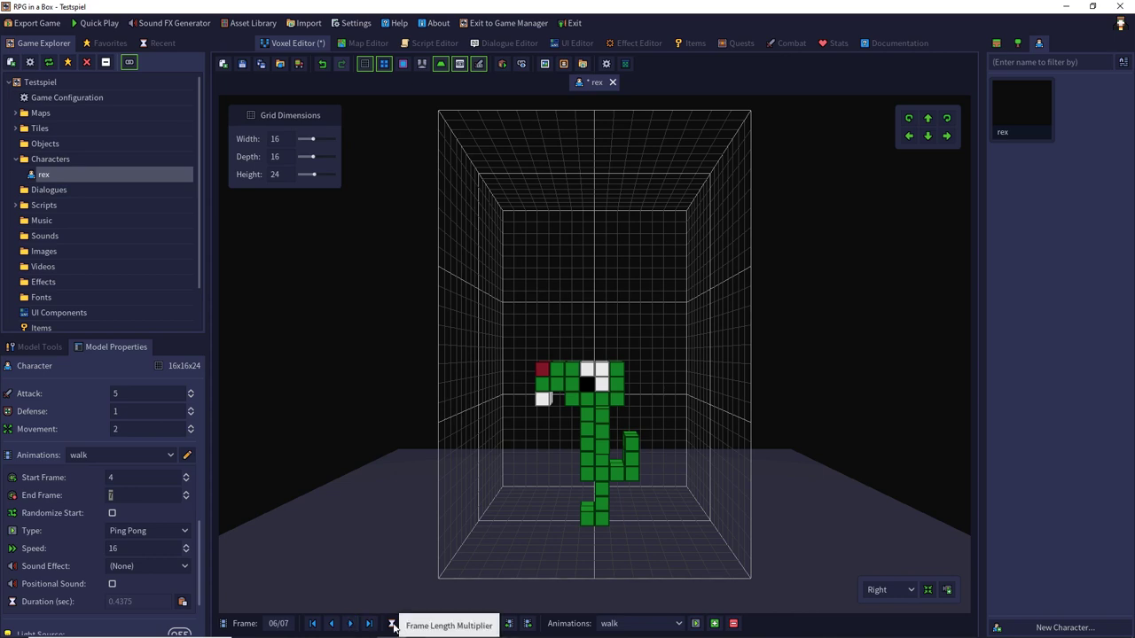
left_click(350, 624)
double_click(409, 624)
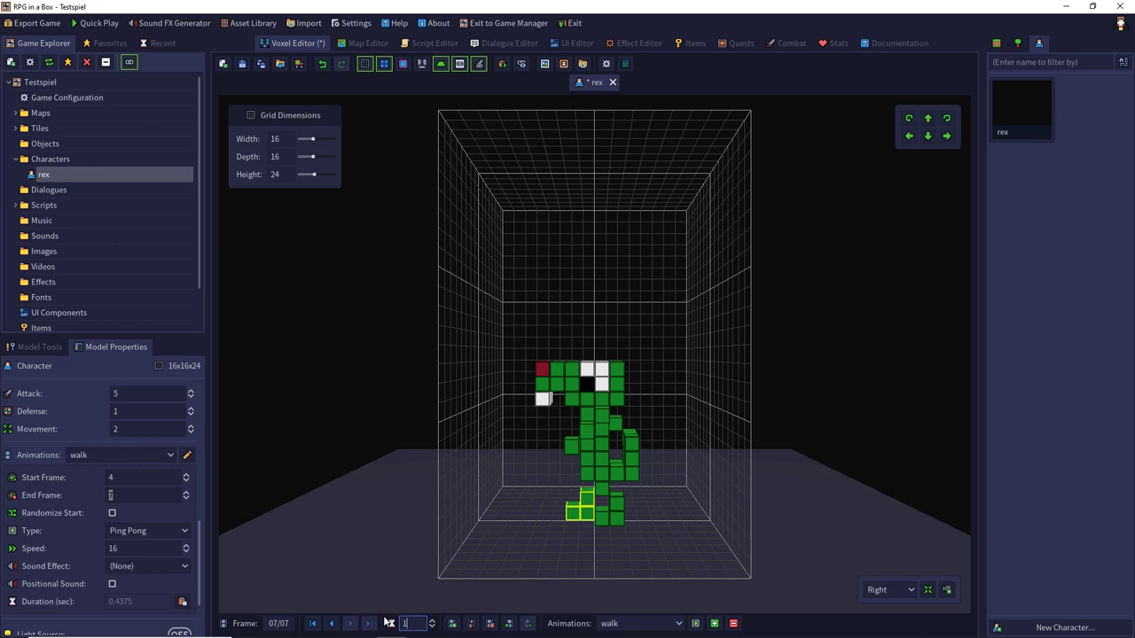
- Set the walk animation's speed to 5, save the rex model, and preview the animation
double_click(146, 548)
type("5")
left_click(223, 63)
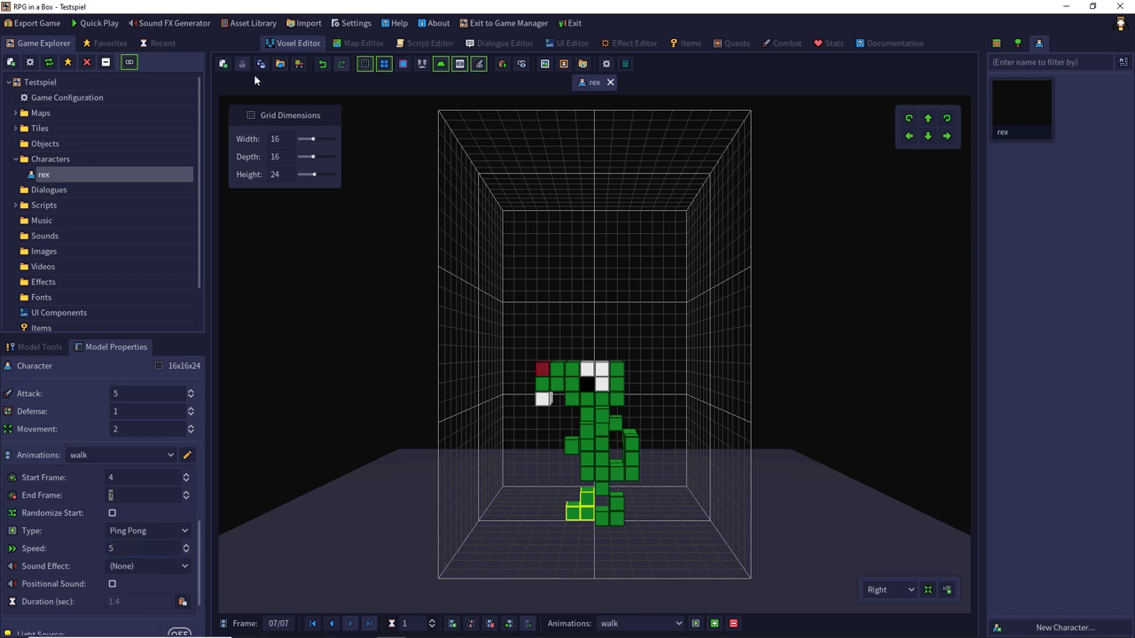
left_click(696, 624)
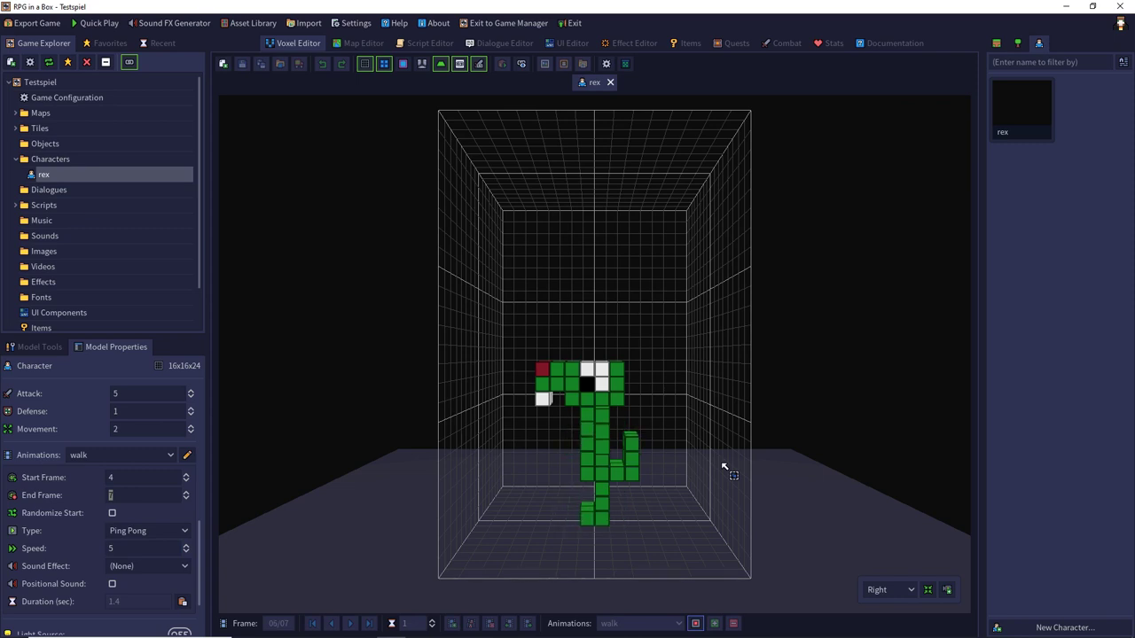
left_click(696, 624)
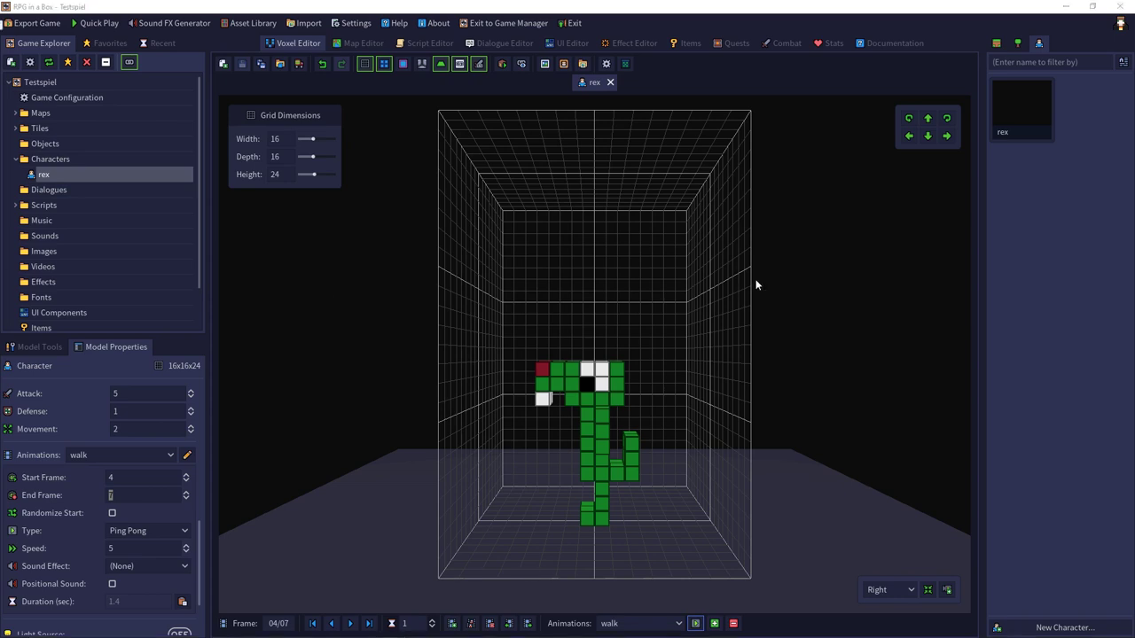
- Launch a quick play of the Testspiel project and start a new game
left_click(106, 24)
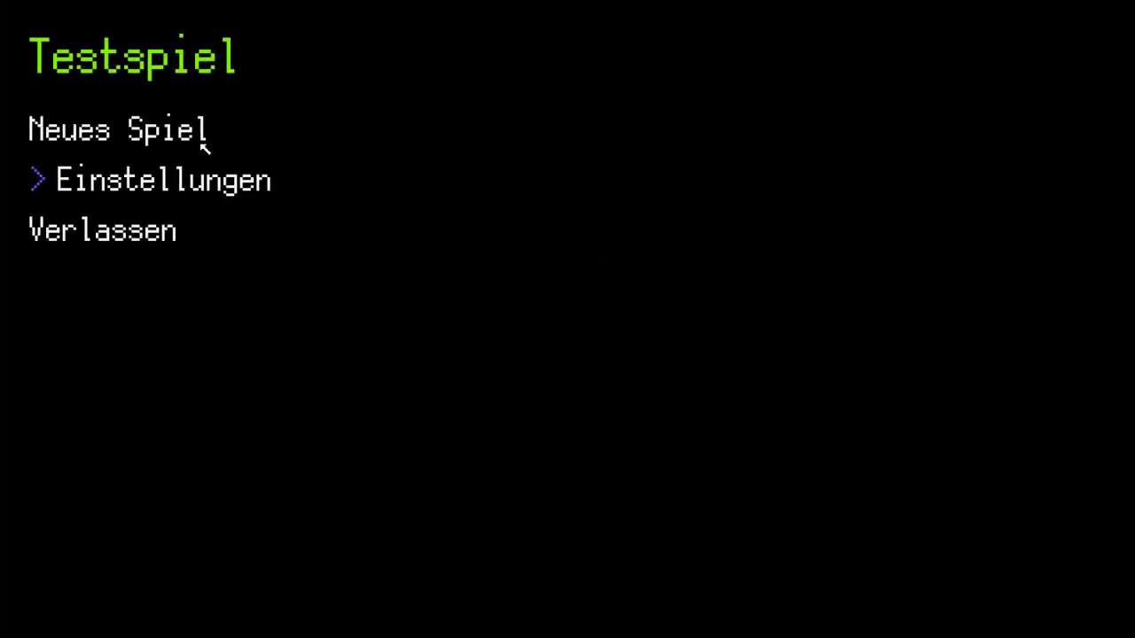
left_click(184, 133)
key("Return")
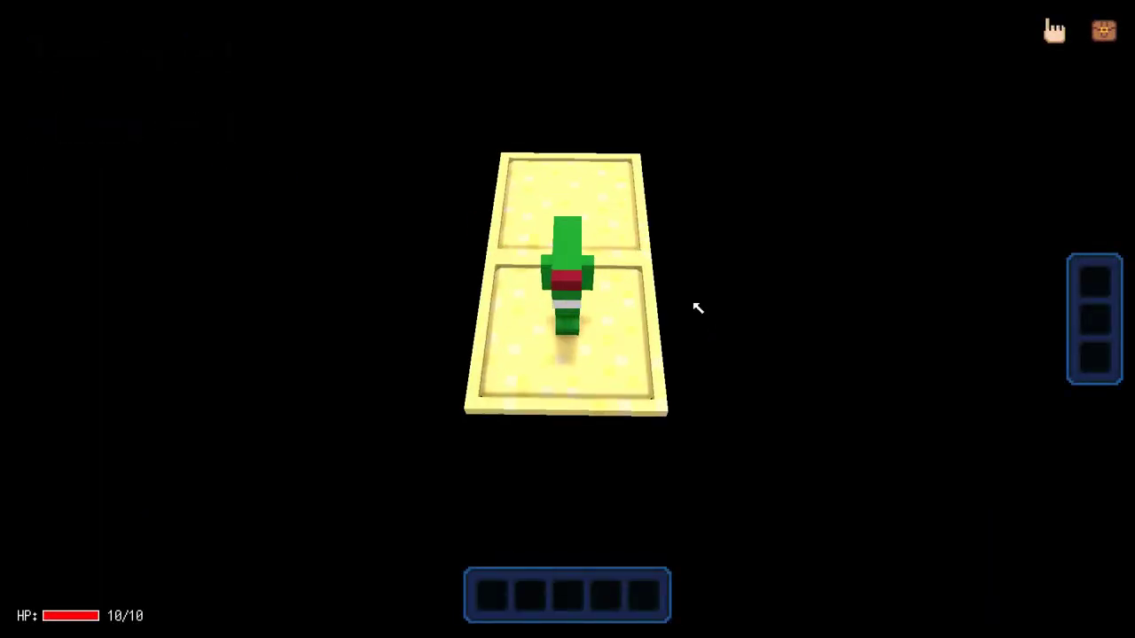
- Walk rex across the tiles from a side view to check the walk animation in the game, and quit back to the editor
middle_click_drag(697, 307, 548, 185)
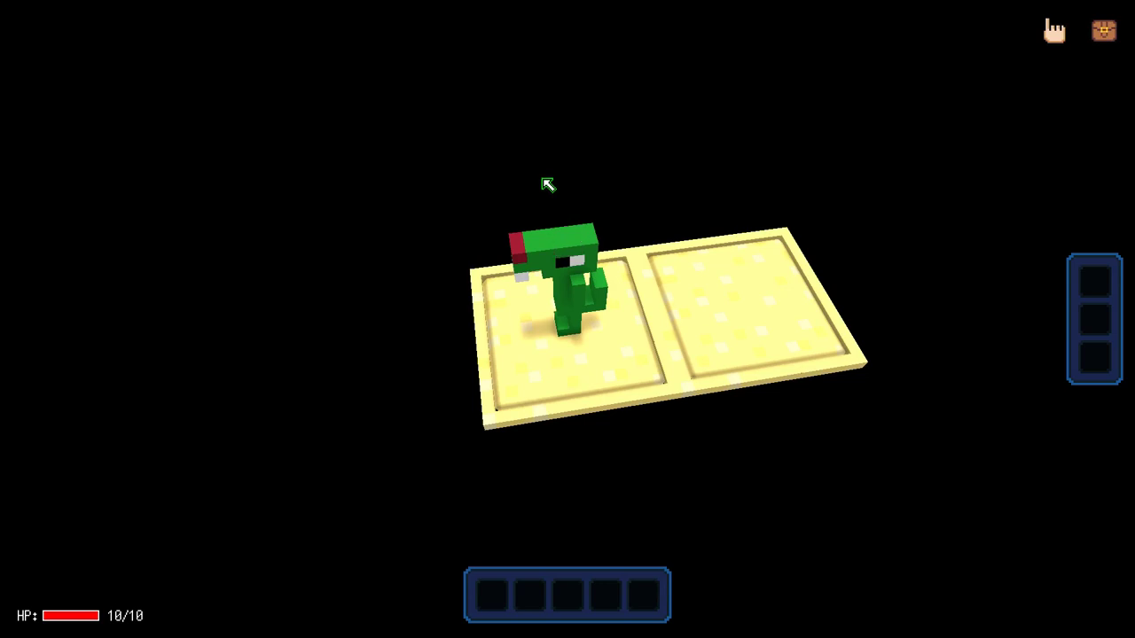
right_click_drag(547, 182, 750, 331)
left_click(749, 331)
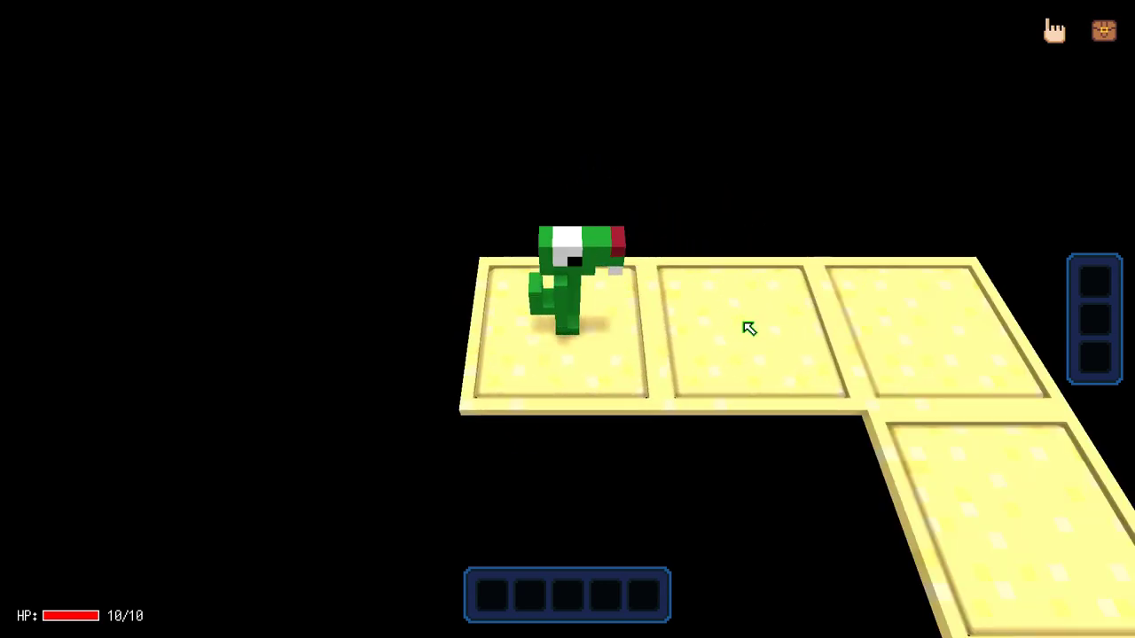
left_click(540, 558)
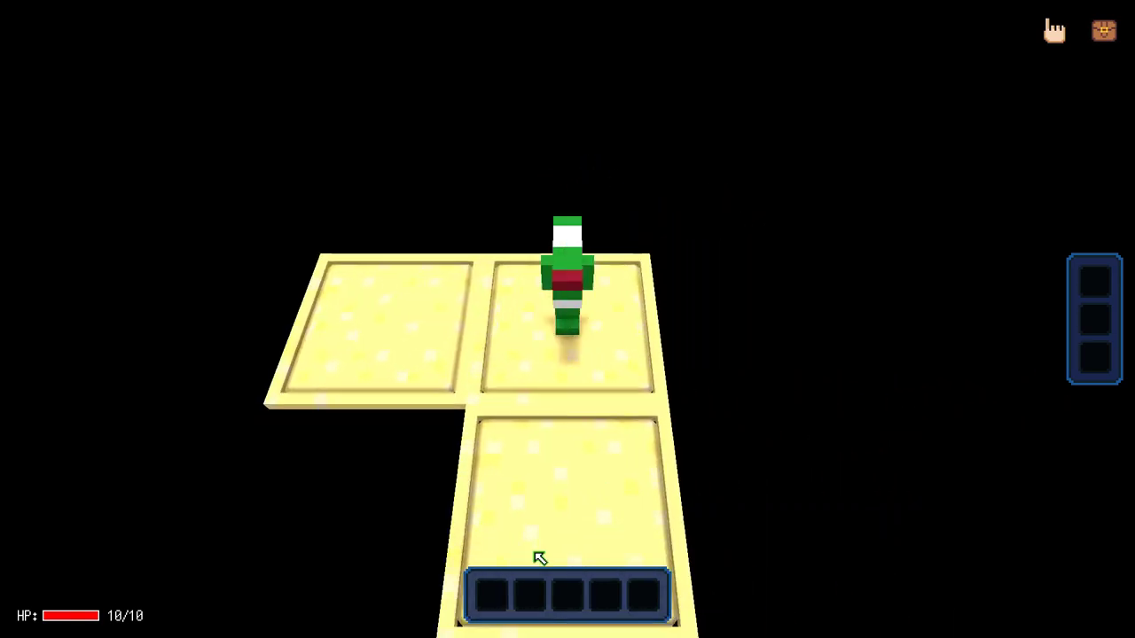
left_click(570, 464)
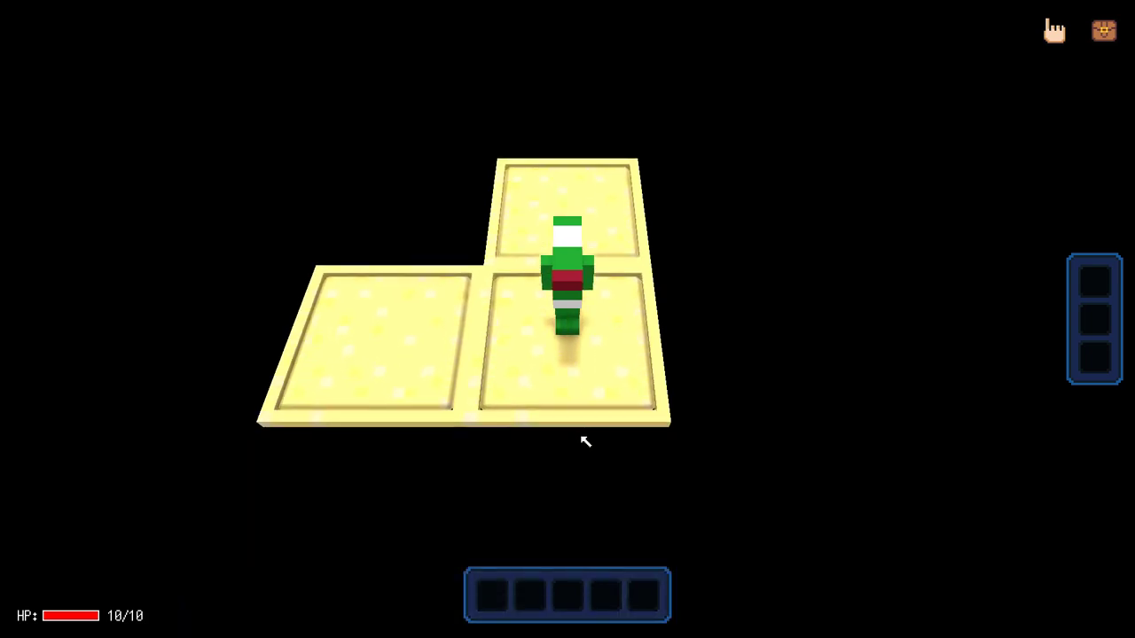
left_click(393, 319)
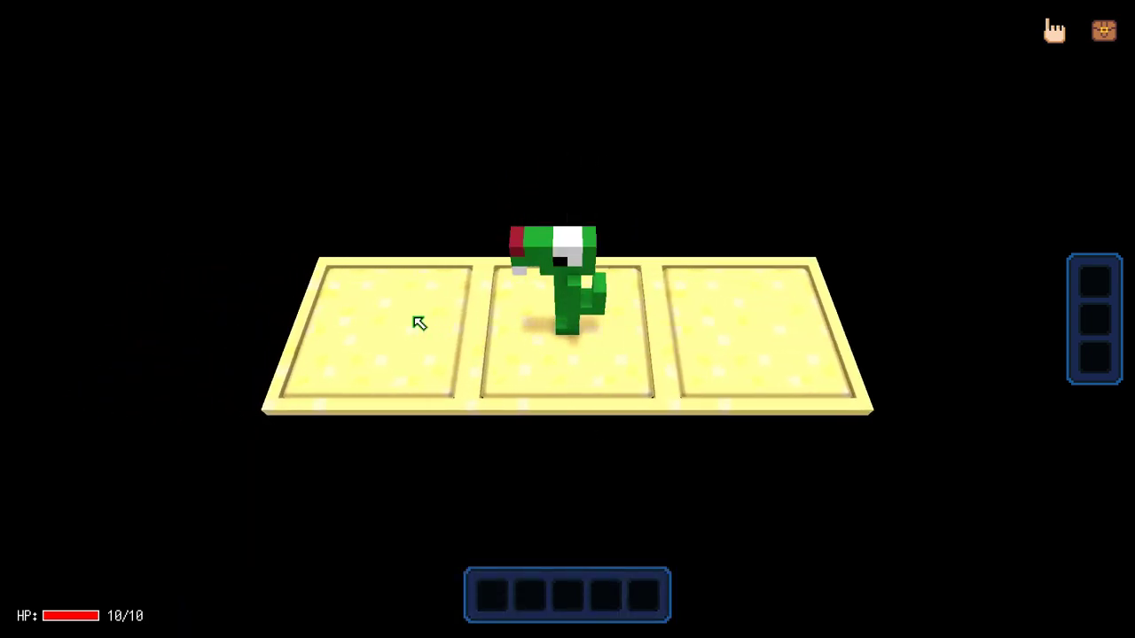
key("Escape")
left_click(169, 222)
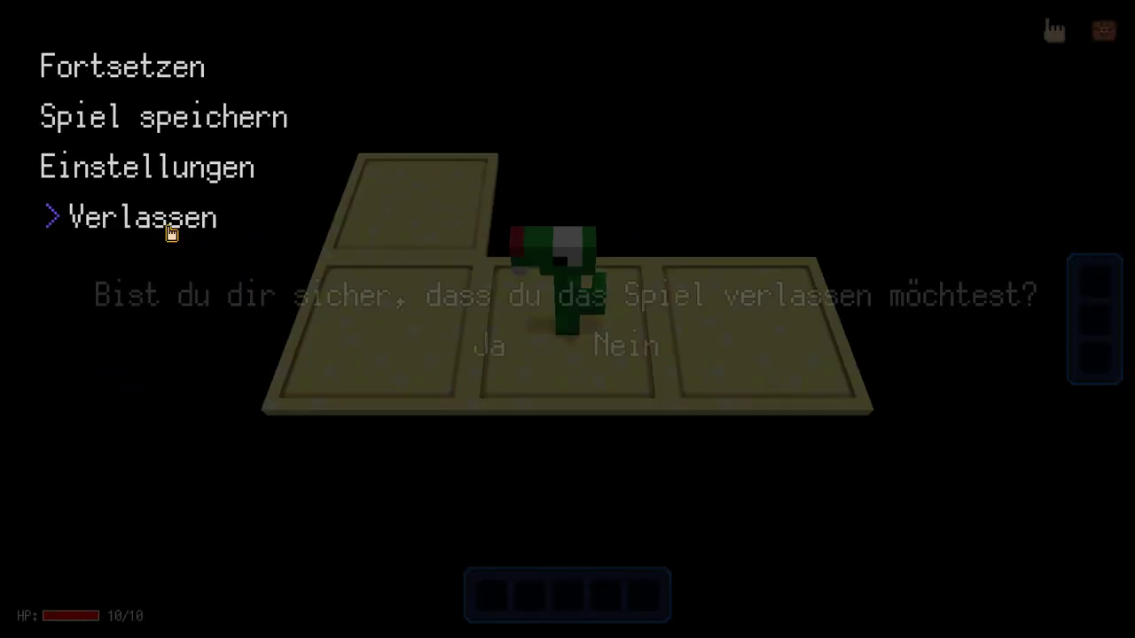
left_click(490, 356)
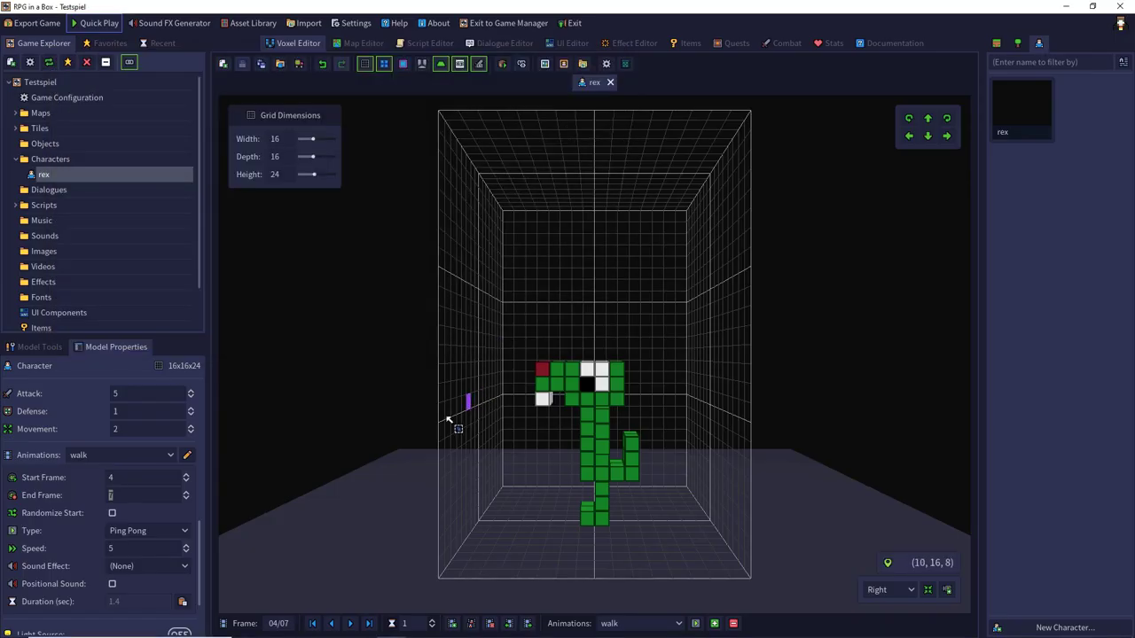
- Set the walk animation's speed to 10 and save the rex model
left_click_drag(130, 551, 54, 549)
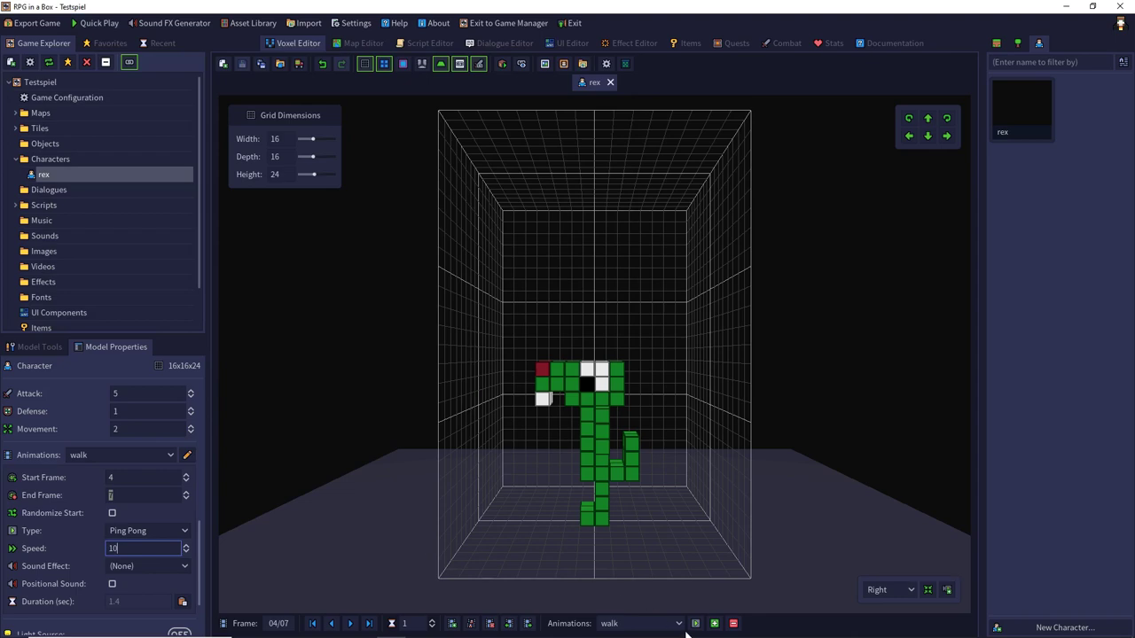
left_click(113, 22)
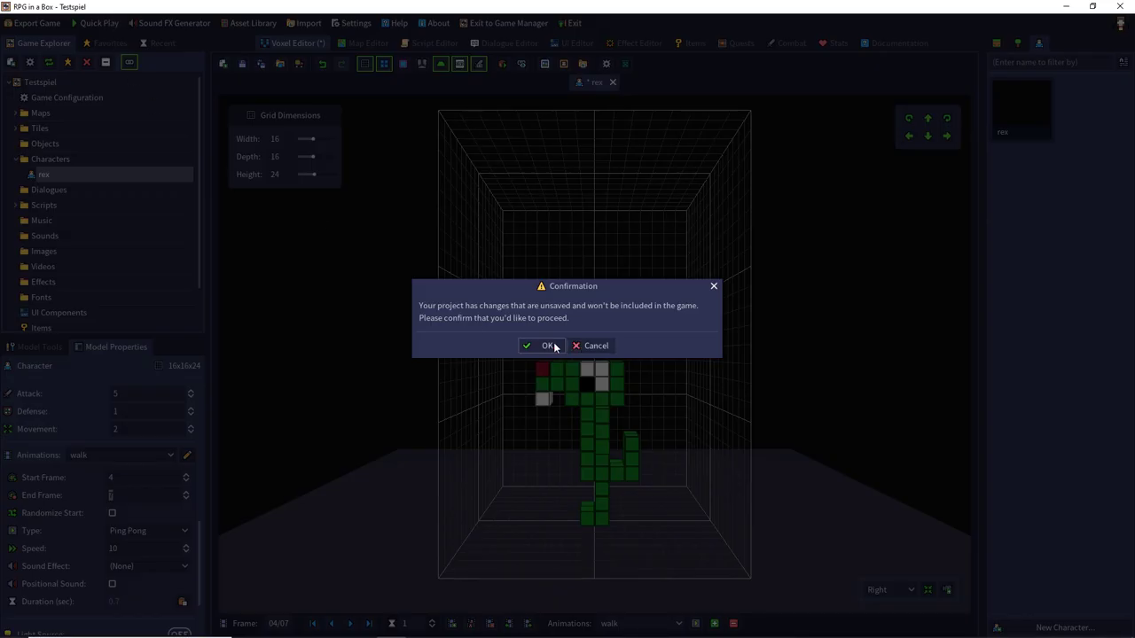
left_click(592, 346)
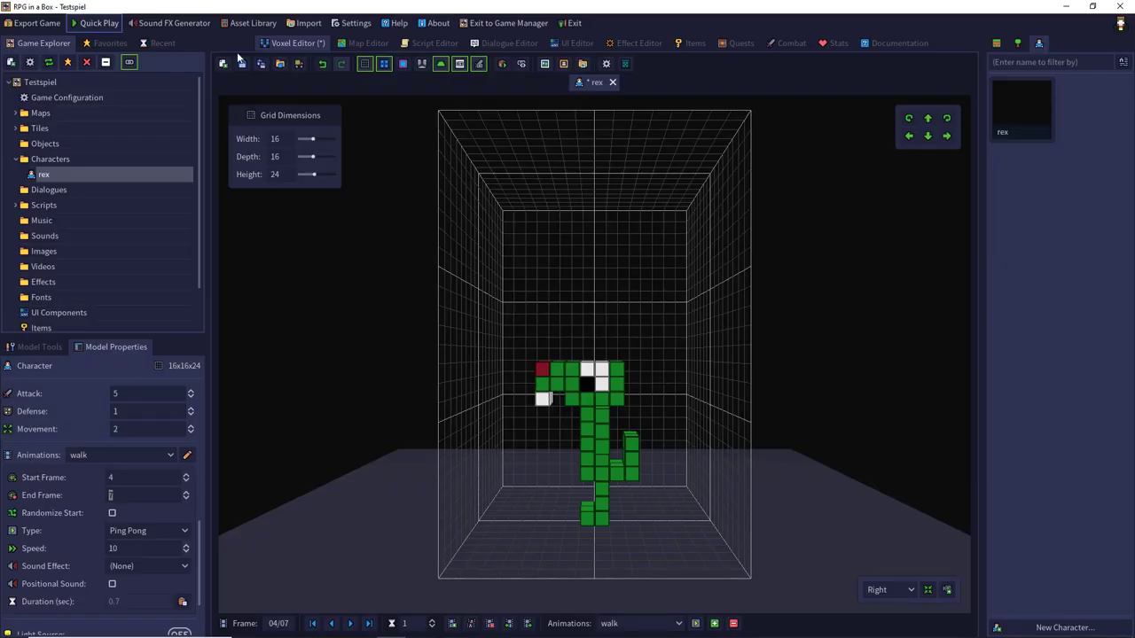
left_click(242, 62)
- Launch the game again with the saved changes and begin a new game
left_click(110, 23)
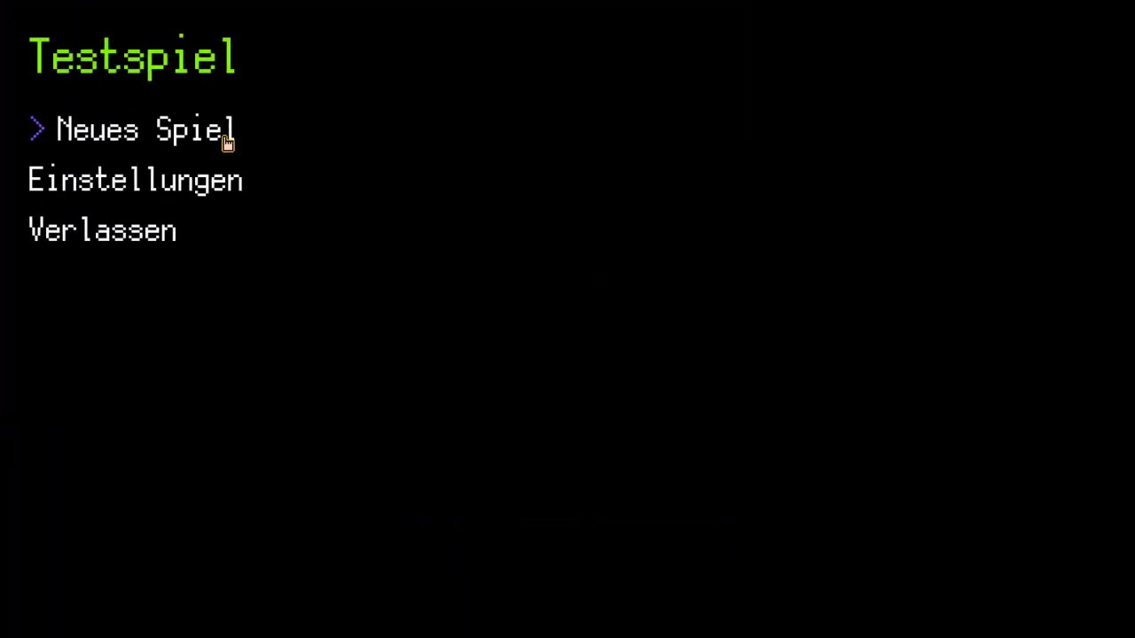
left_click(225, 142)
left_click(445, 522)
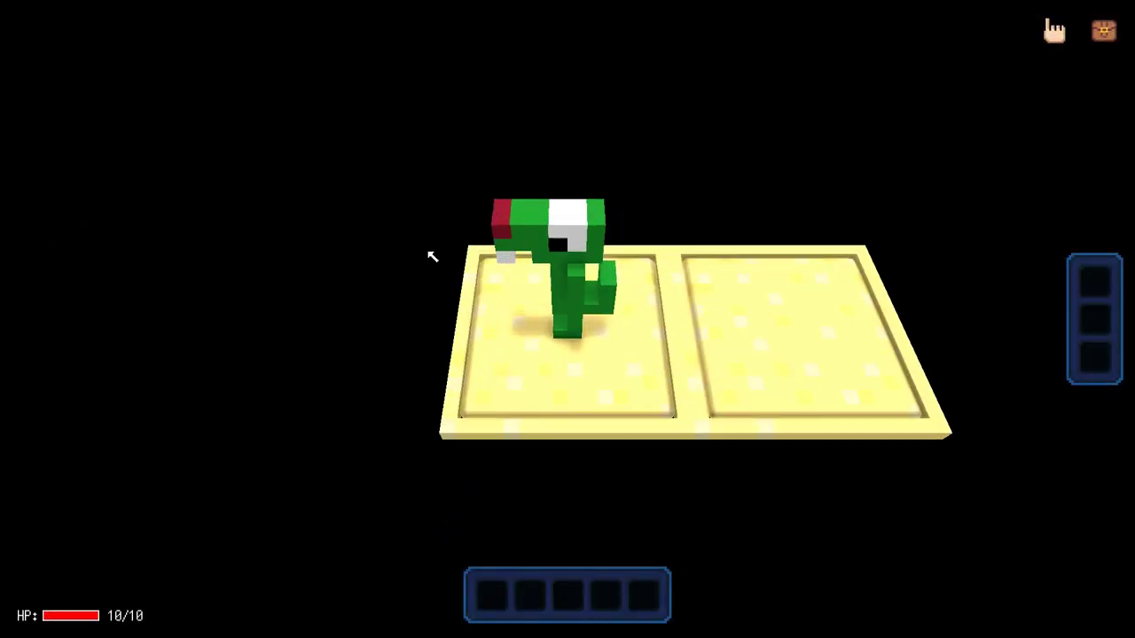
- Walk rex around the tiles in all directions and rotate the camera to check the walk animation at speed 10
key("d")
key("d")
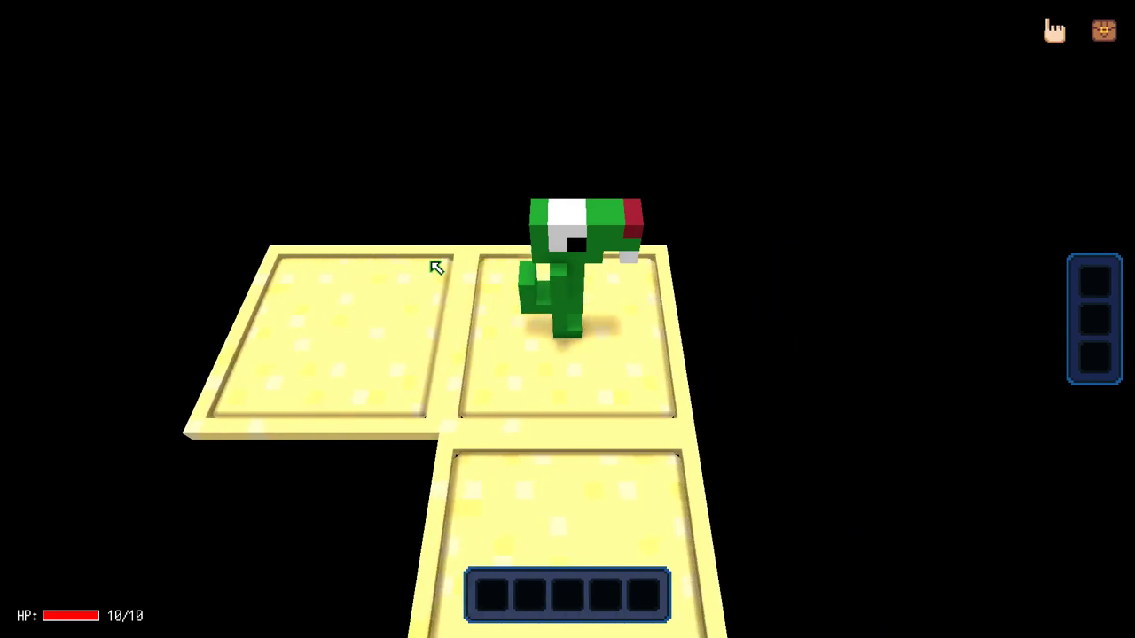
key("s")
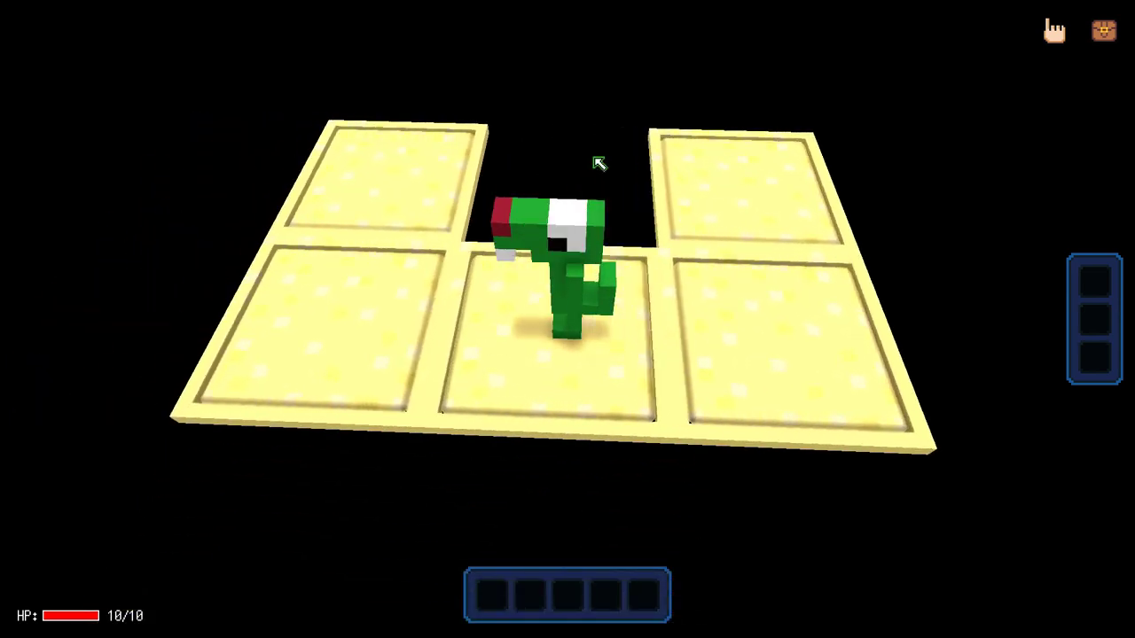
key("a")
key("w")
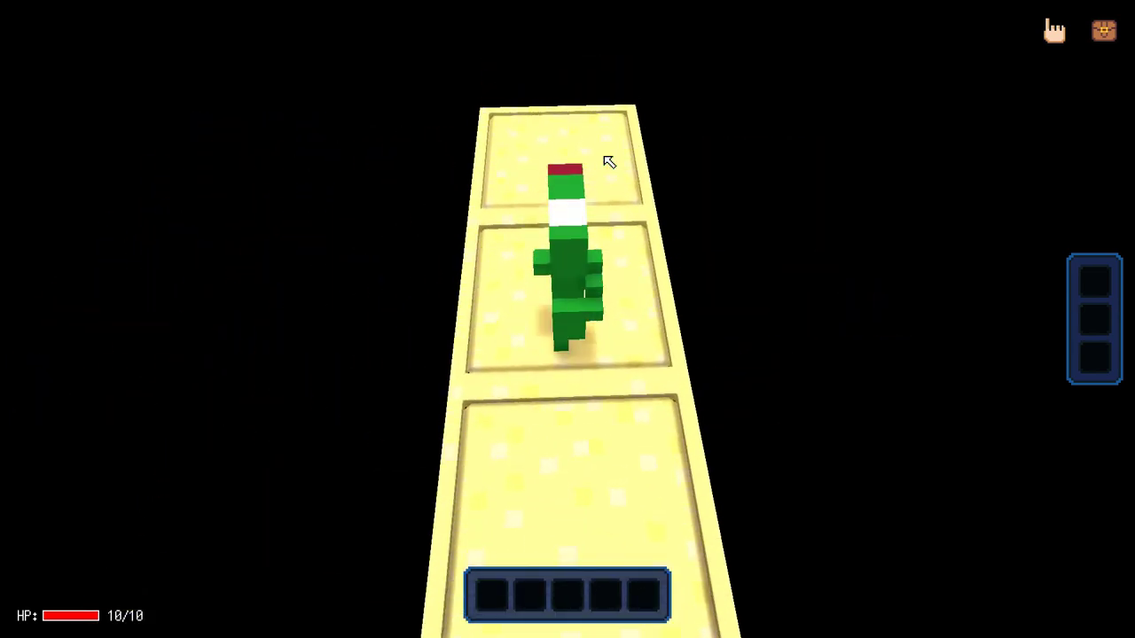
key("d")
key("d")
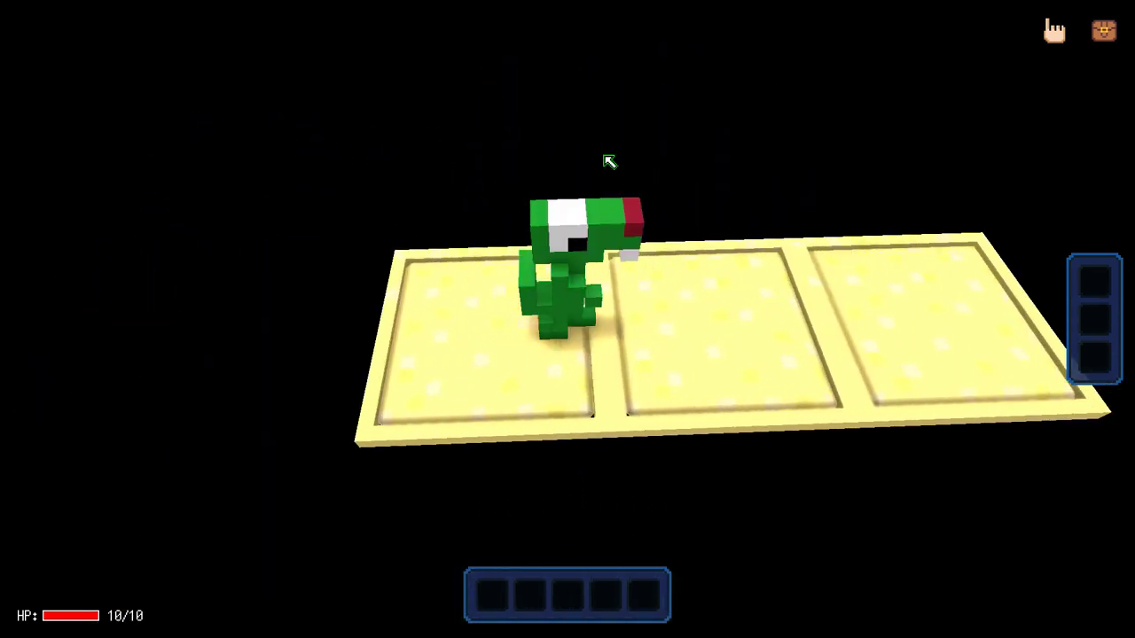
key("s")
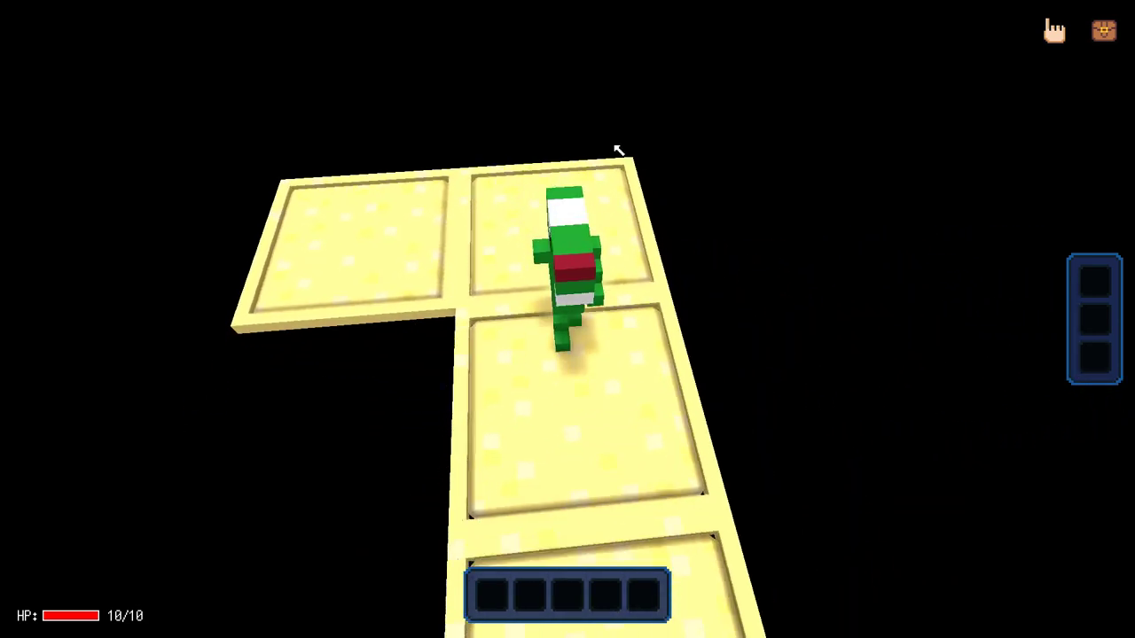
middle_click_drag(611, 144, 474, 131)
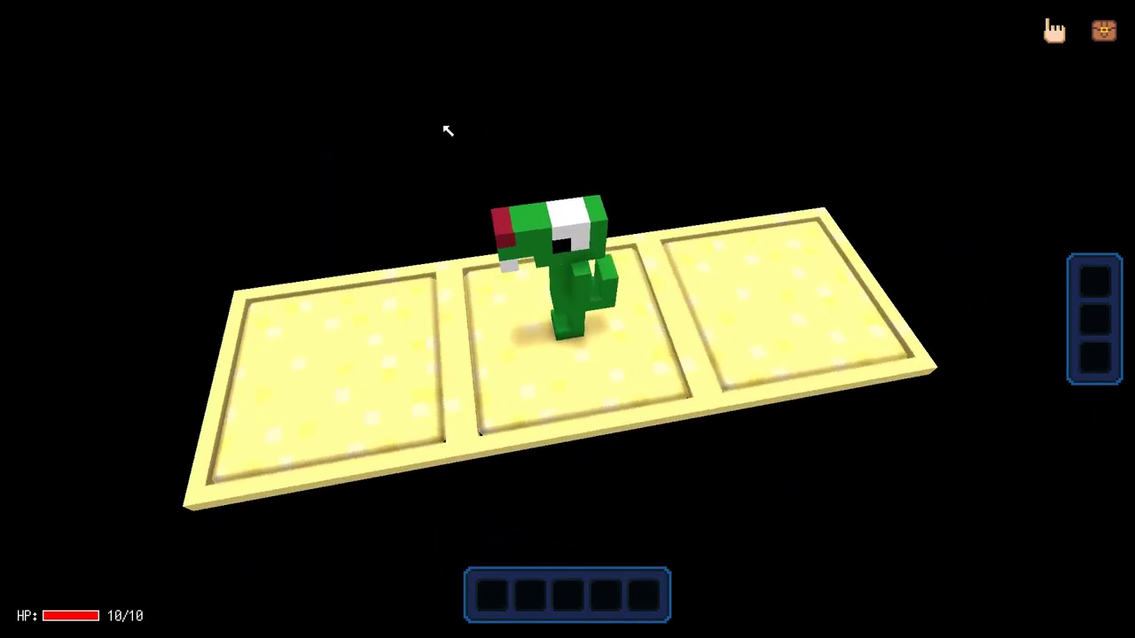